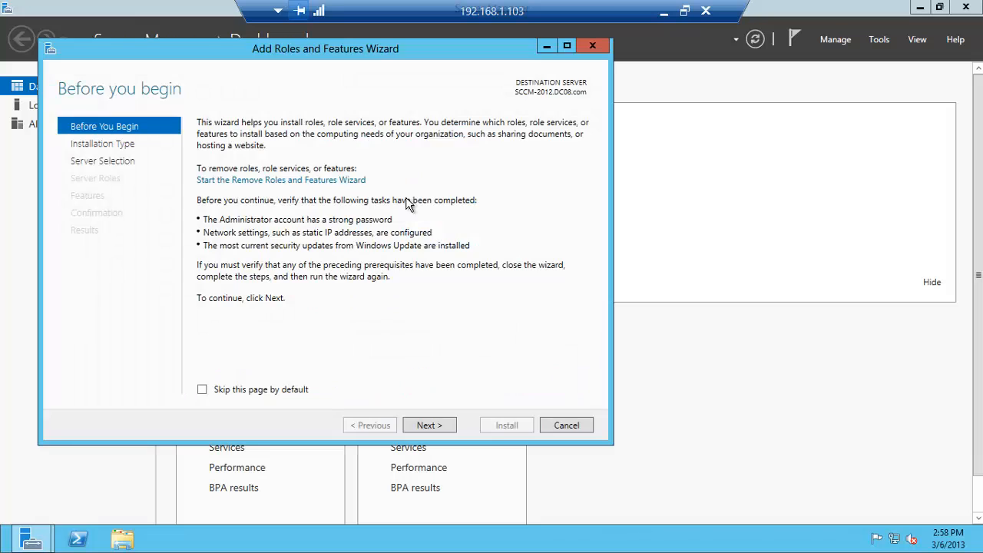
Keep role-based installation on the local server and add Web Server (IIS) with its required features
click(434, 424)
click(434, 424)
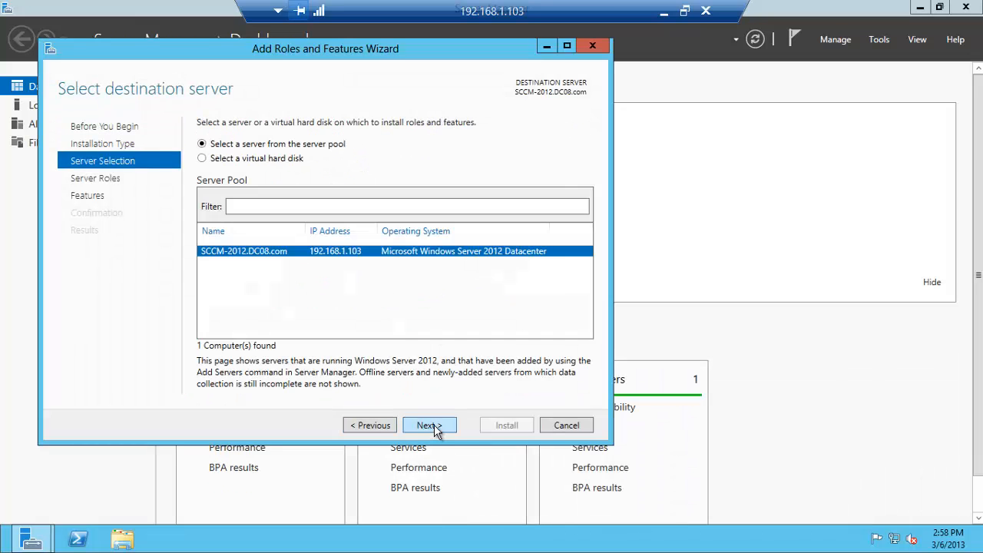
click(434, 425)
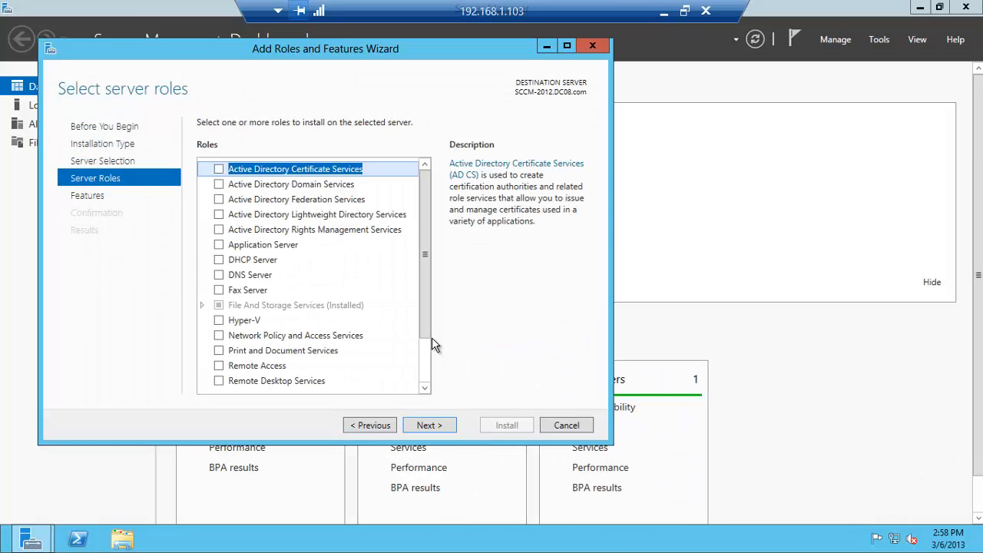
drag(424, 324, 423, 384)
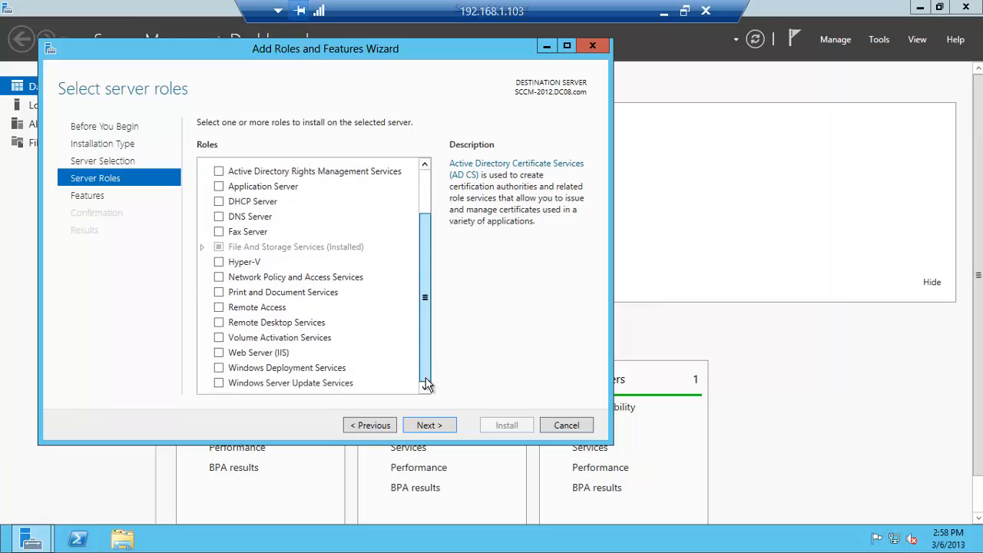
click(219, 353)
click(358, 364)
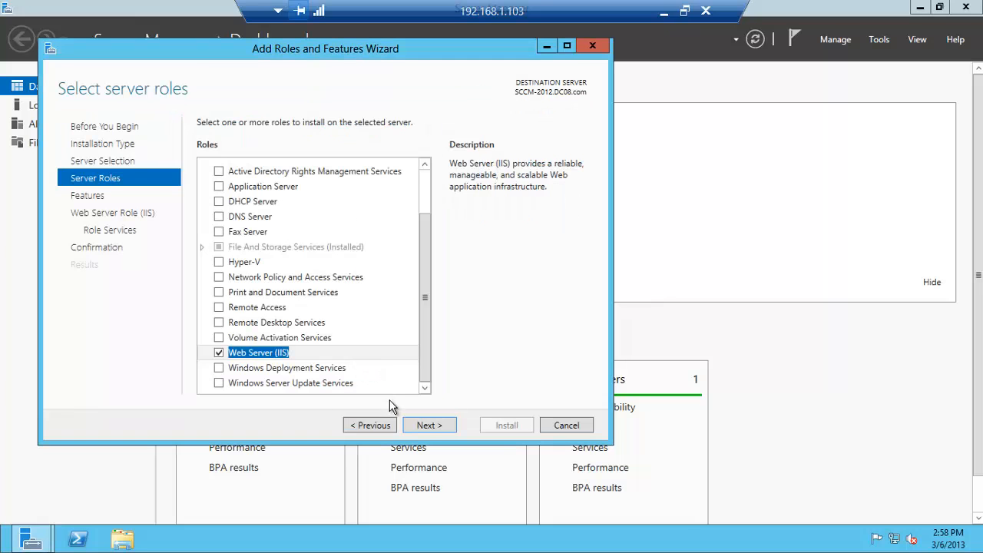
click(423, 426)
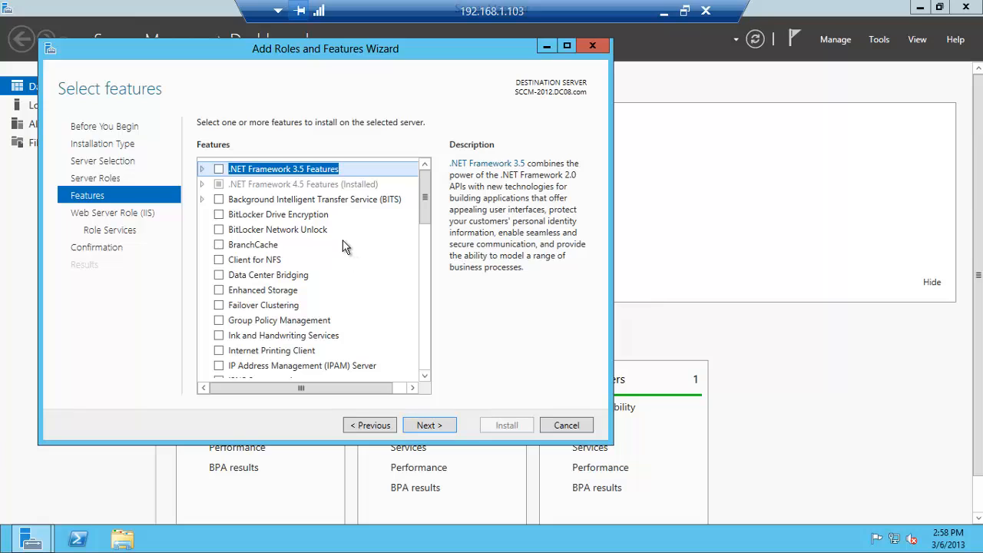
Select .NET Framework 3.5 Features, BITS with its required features, and Remote Differential Compression
click(219, 170)
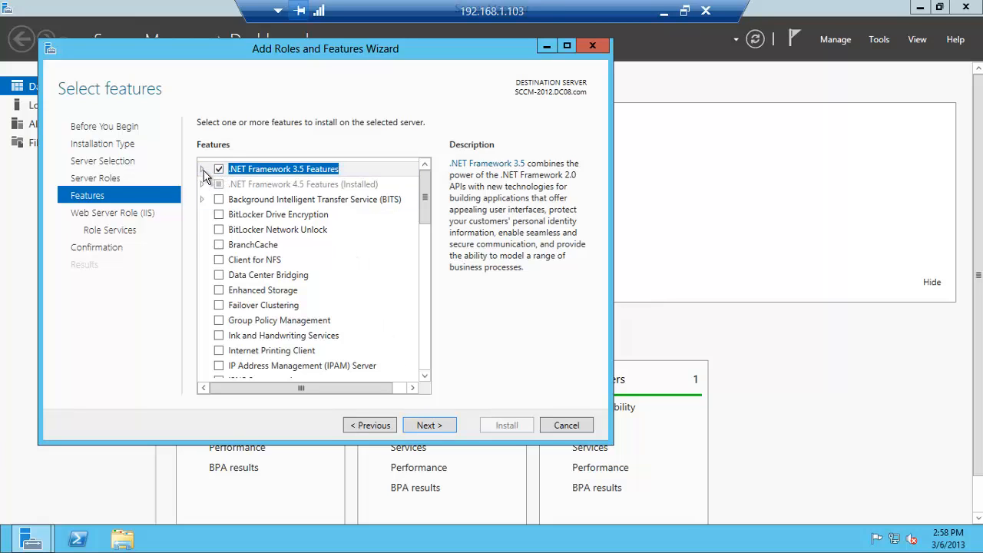
click(203, 170)
click(203, 170)
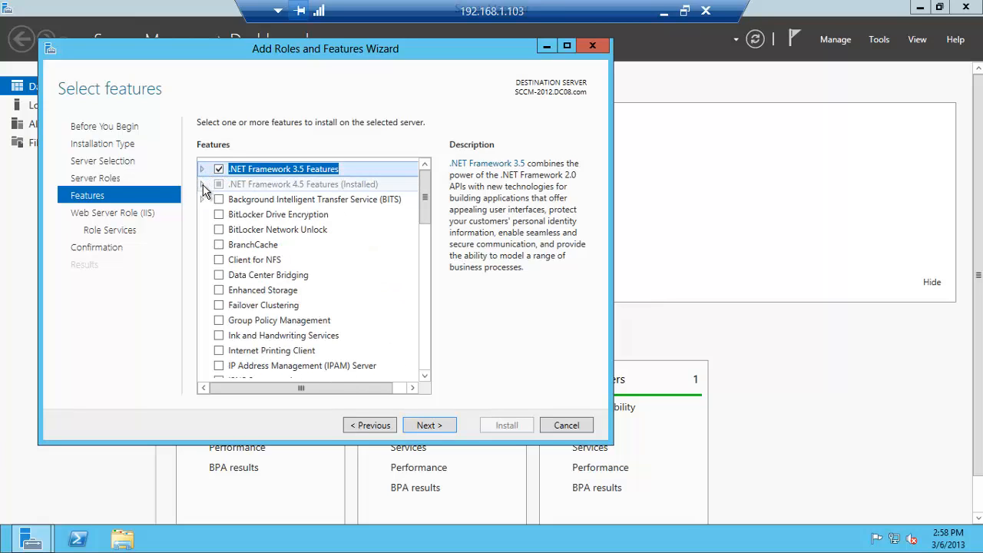
click(202, 185)
click(203, 185)
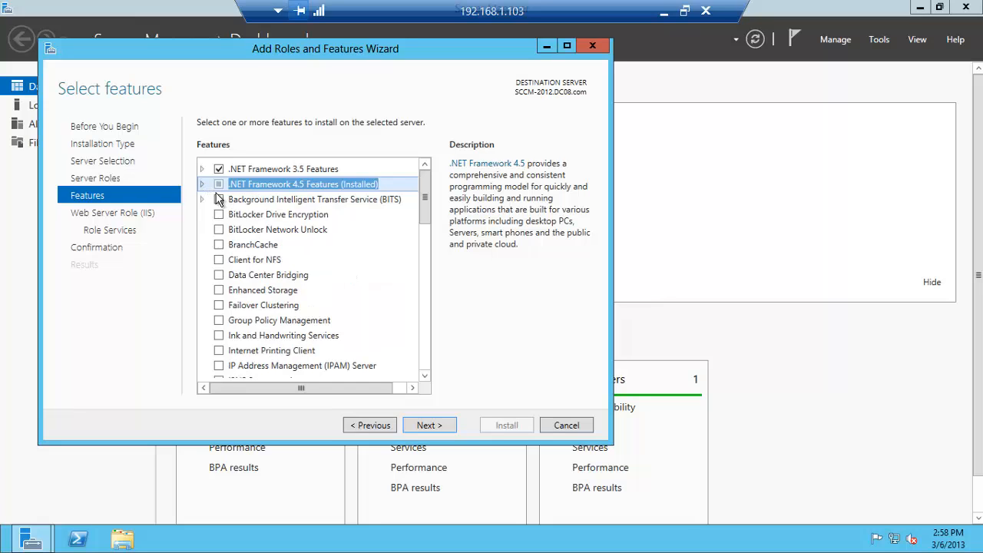
click(218, 199)
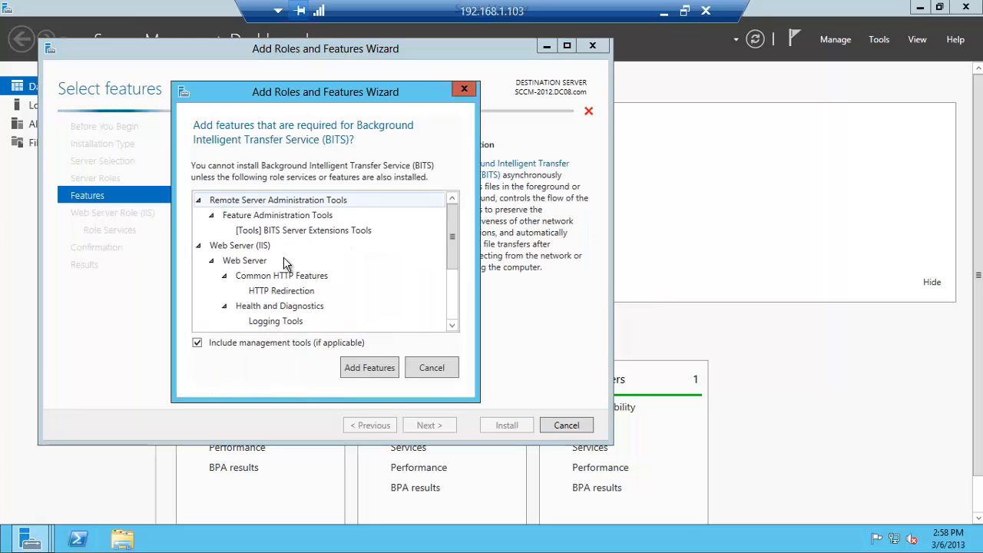
click(363, 366)
drag(425, 212, 426, 265)
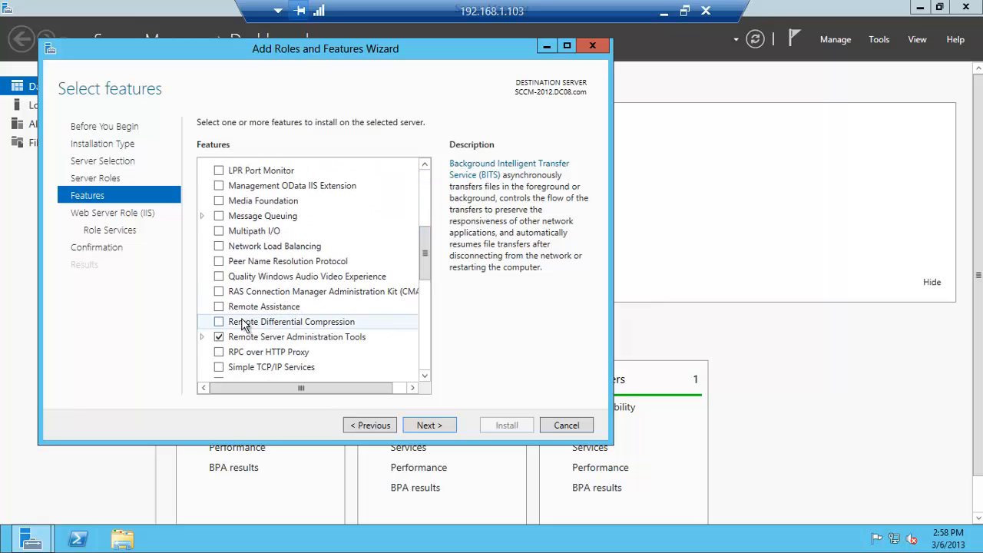
click(219, 322)
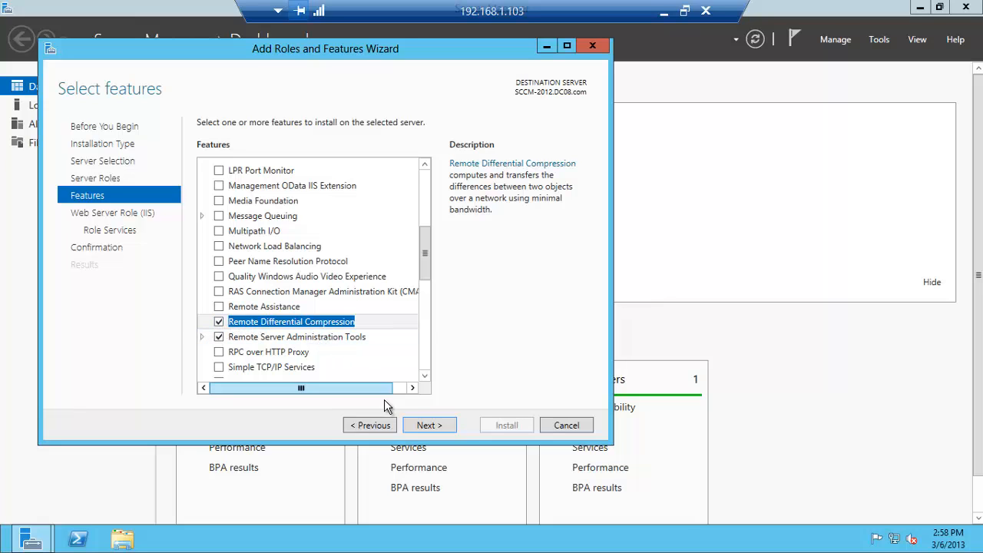
click(423, 427)
Add Basic Authentication, IP and Domain Restrictions, URL Authorization and Windows Authentication role services
click(425, 426)
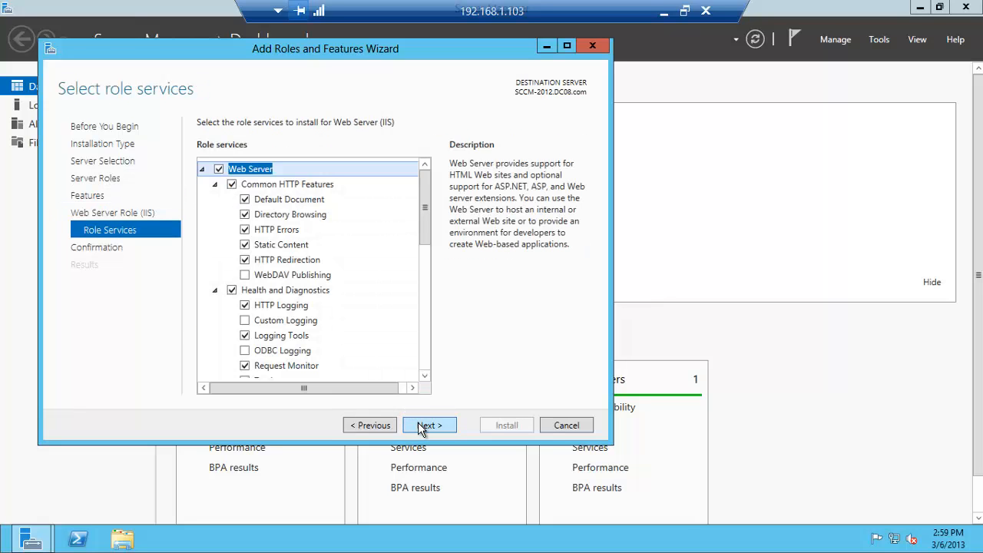
drag(431, 239, 422, 305)
scroll(423, 308, down, 2)
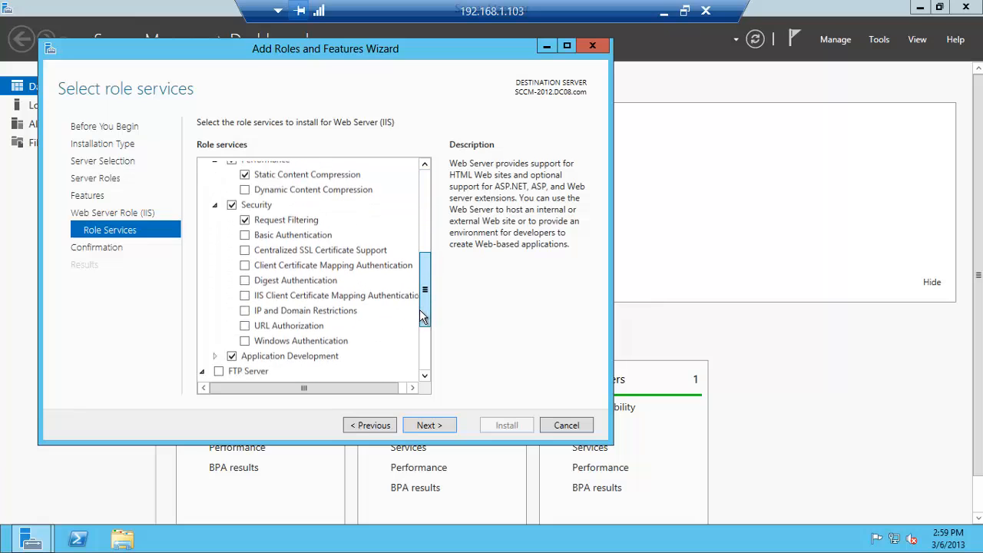
click(245, 236)
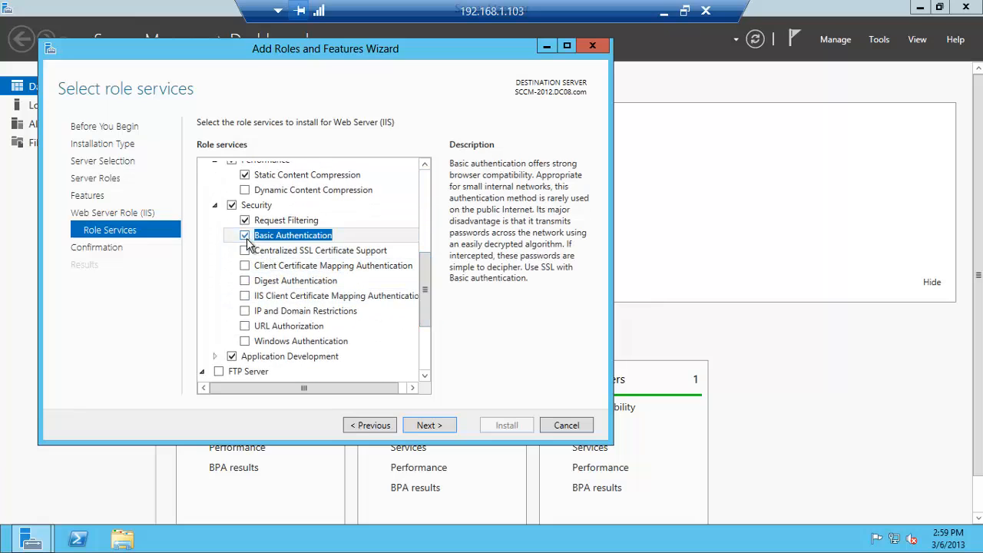
click(245, 312)
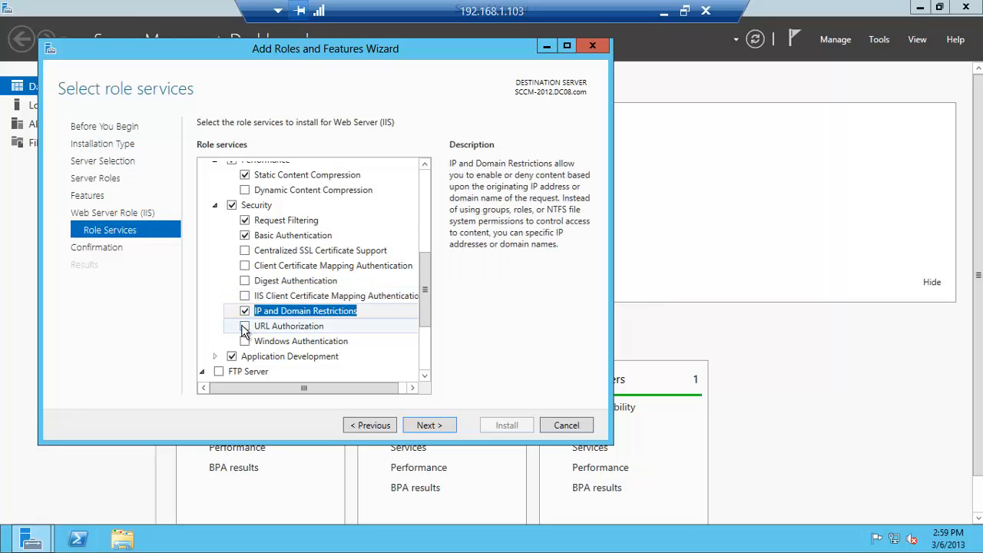
click(245, 327)
click(245, 343)
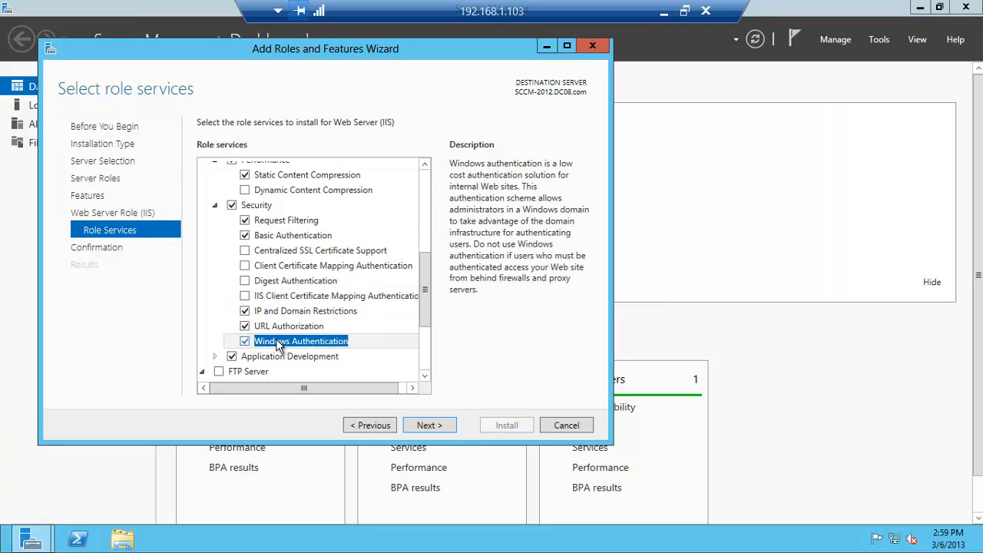
Add ASP, ASP.NET 3.5 and ASP.NET 4.5 along with their required features
drag(420, 309, 421, 345)
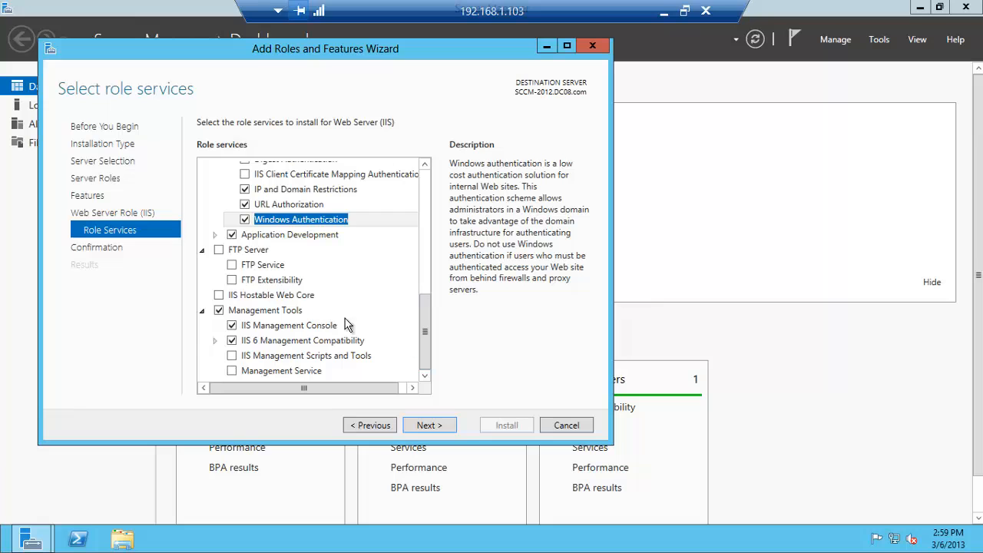
click(216, 236)
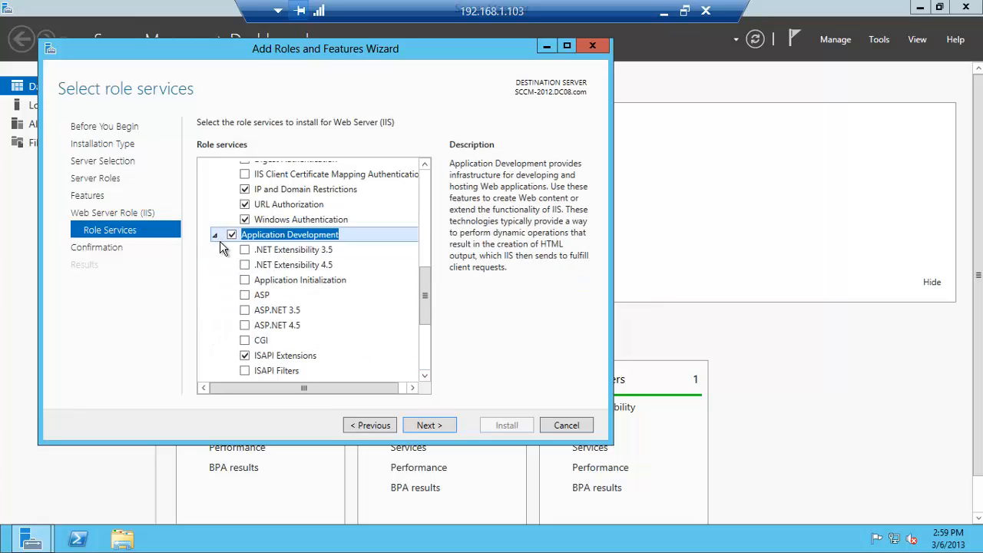
click(245, 298)
click(245, 310)
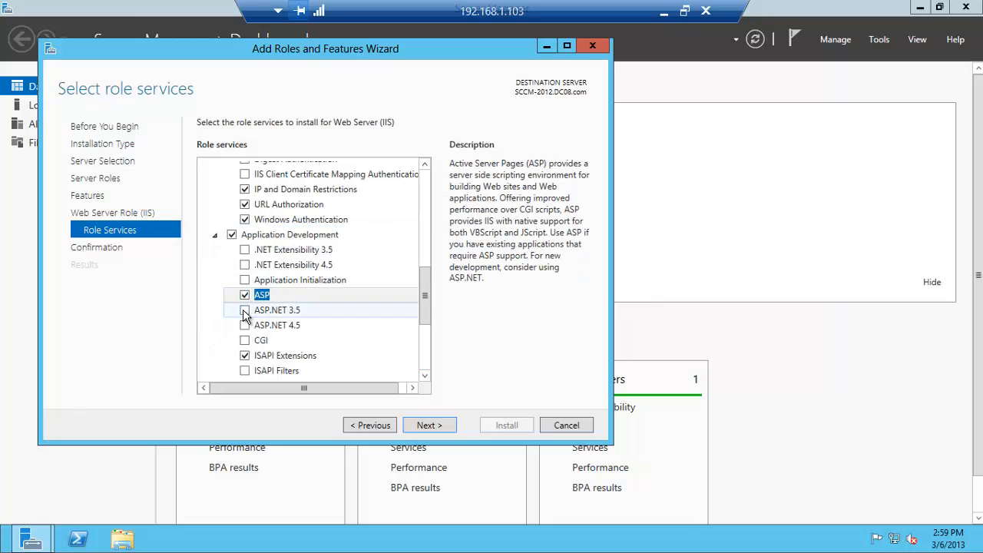
click(365, 360)
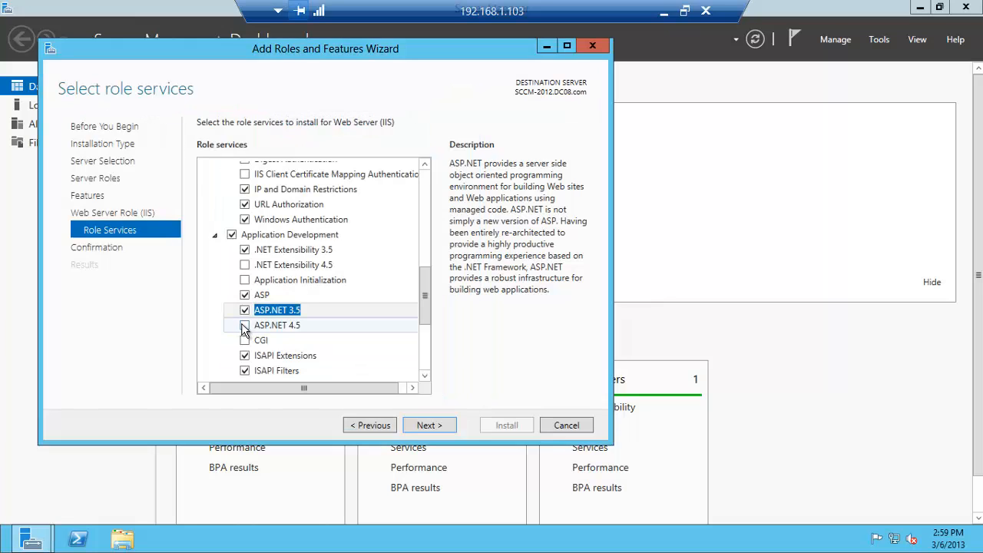
click(245, 325)
click(363, 361)
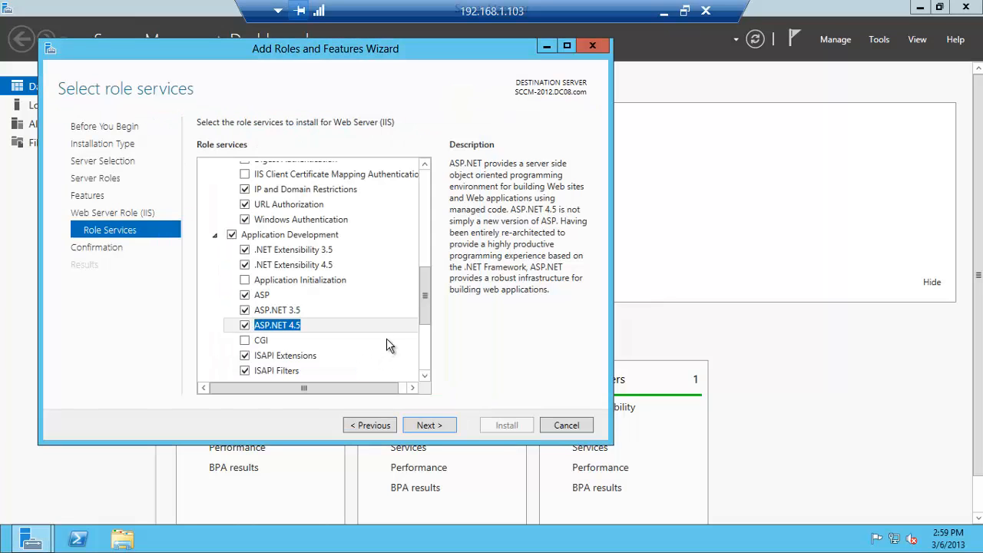
Add IIS Management Scripts and Tools, Management Service and IIS 6 WMI Compatibility, then specify an alternate source path
drag(425, 318, 421, 363)
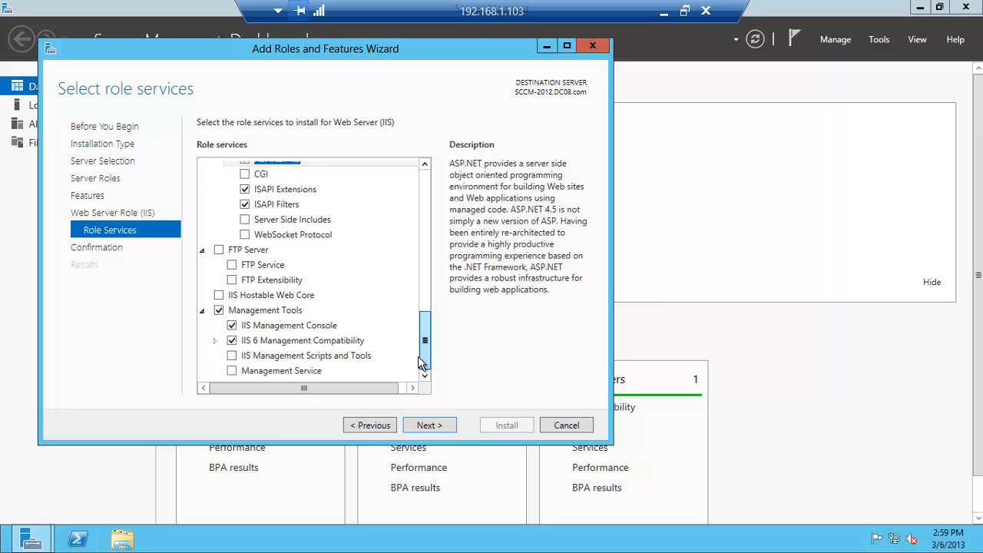
click(231, 357)
click(232, 370)
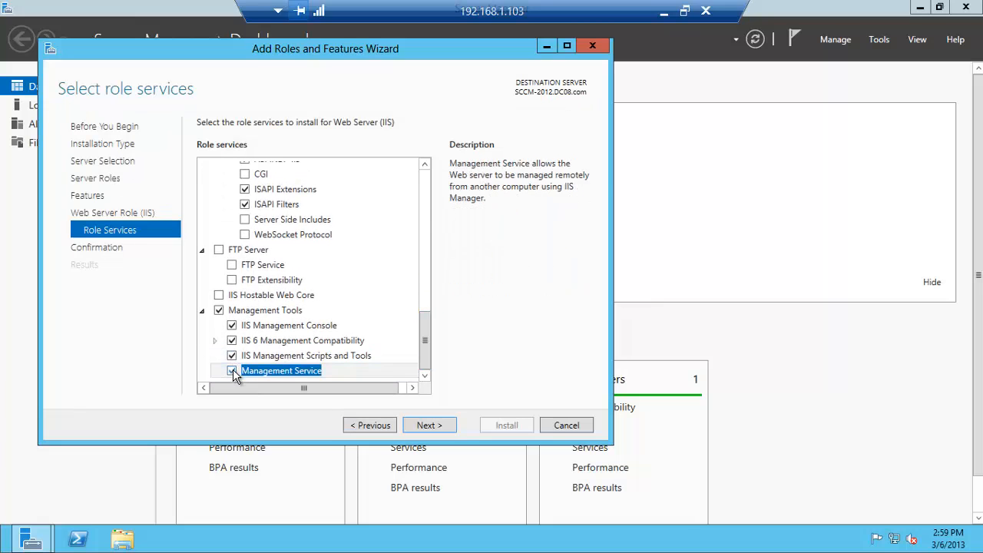
click(214, 340)
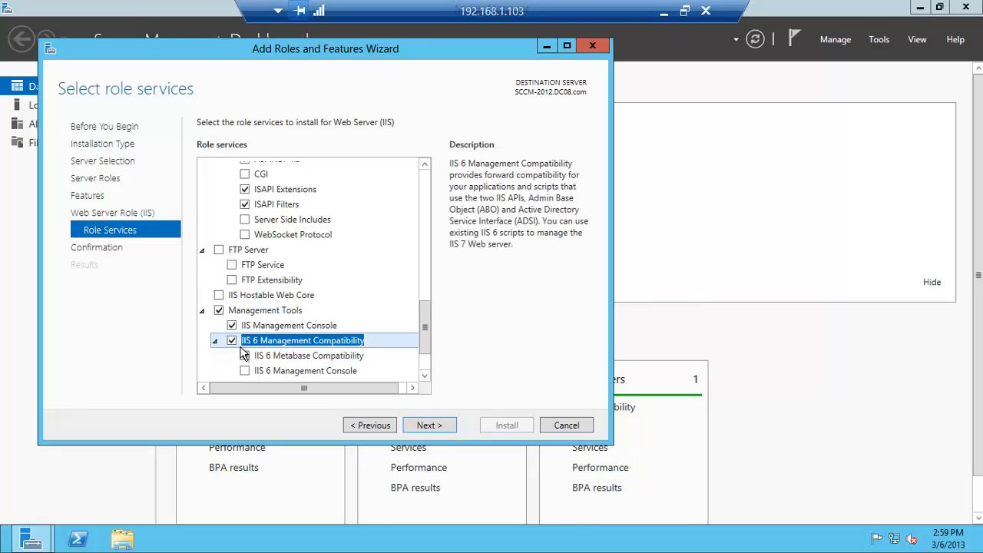
drag(423, 330, 424, 345)
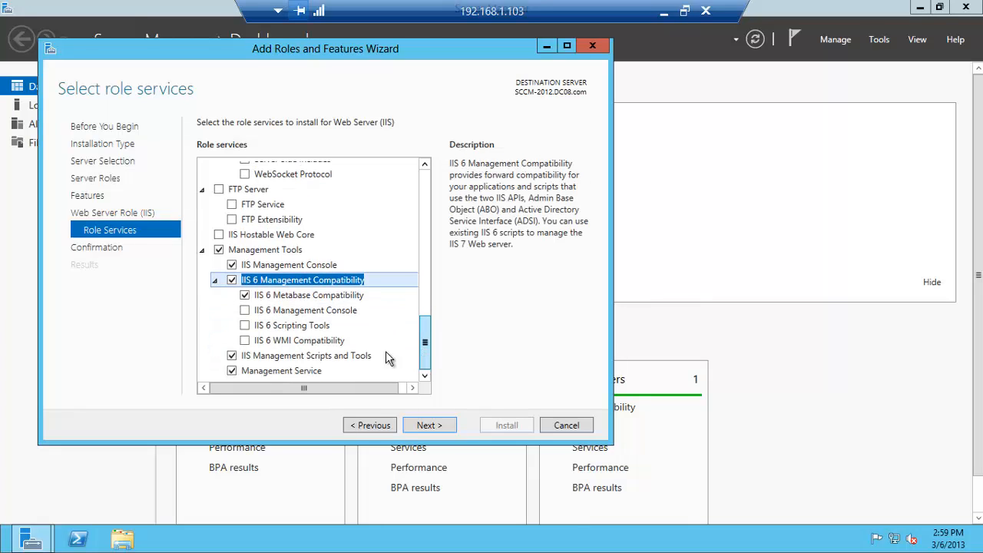
click(245, 340)
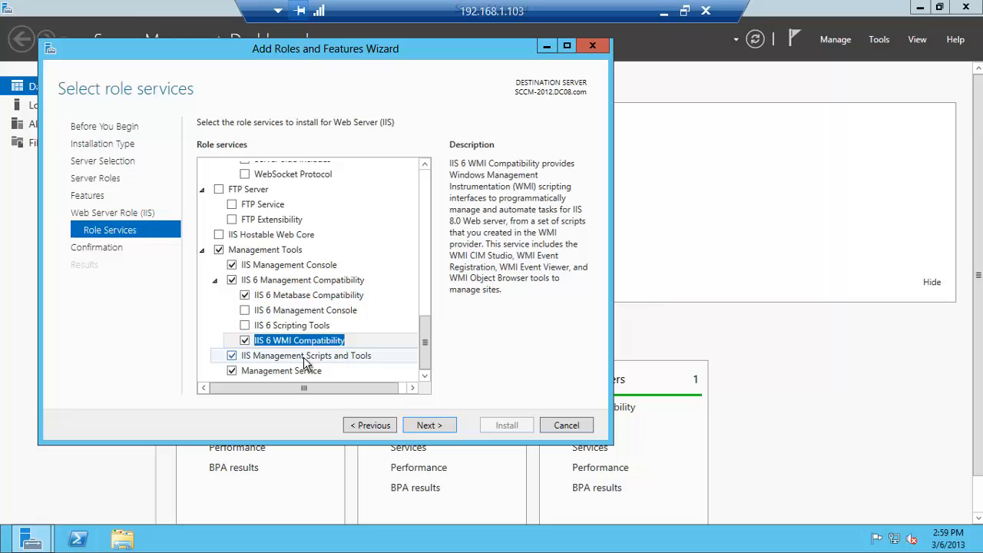
click(423, 427)
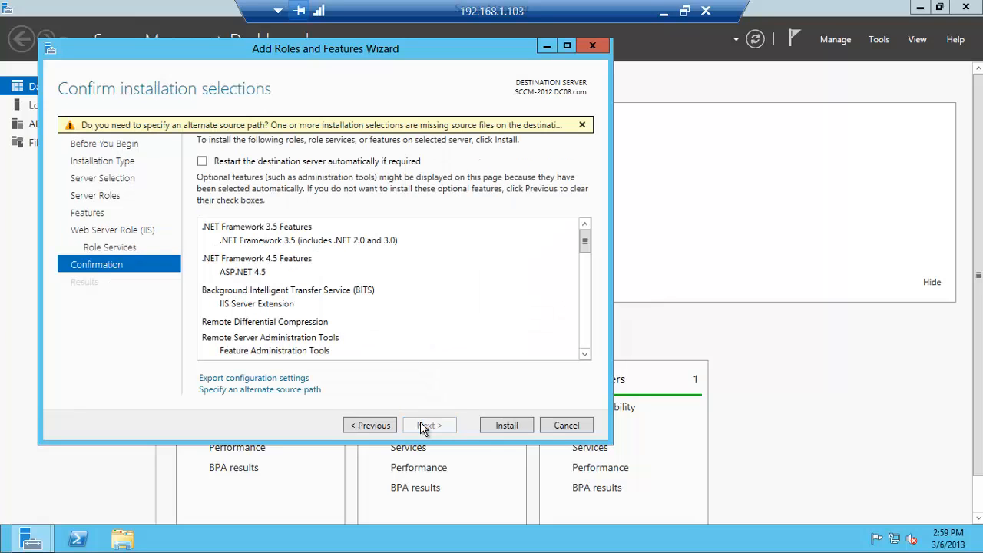
click(273, 391)
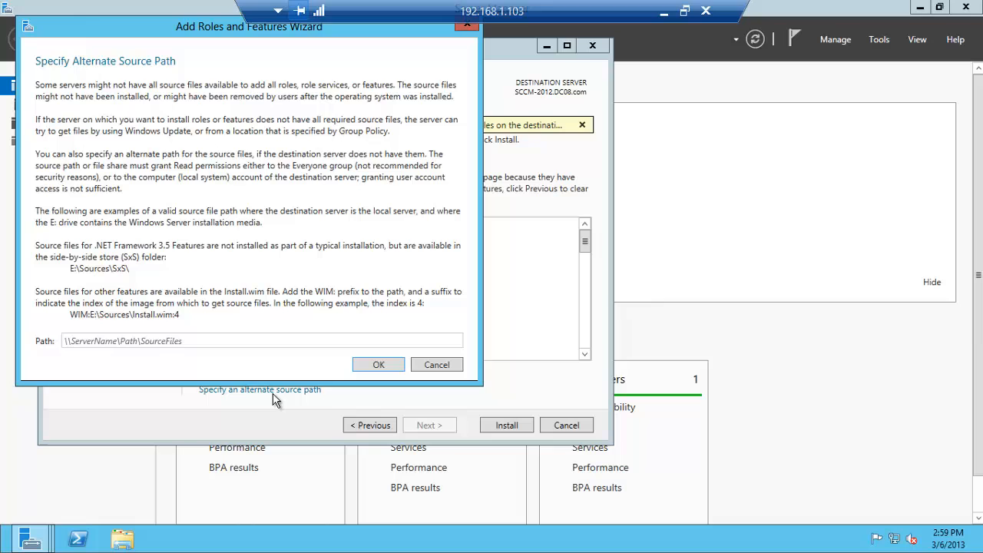
click(134, 542)
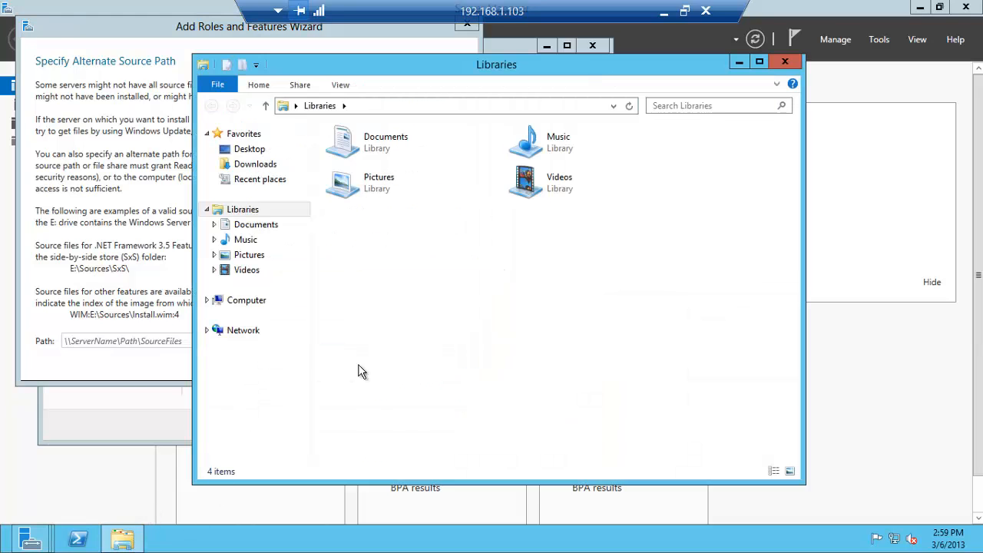
Mount the Windows Server 2012 ISO from \\192.168.1.104\ISOs\8-Windows as a drive
key(super+r)
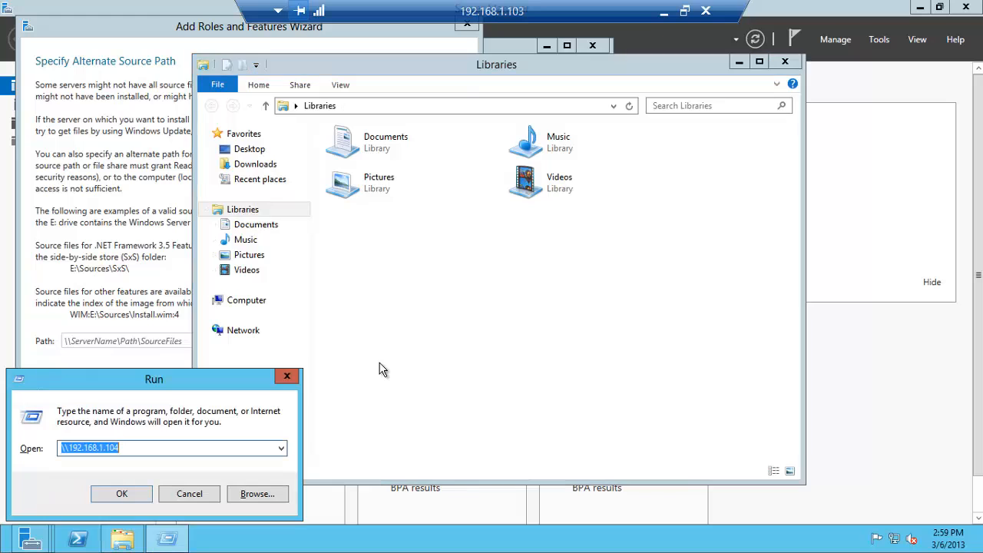
click(119, 492)
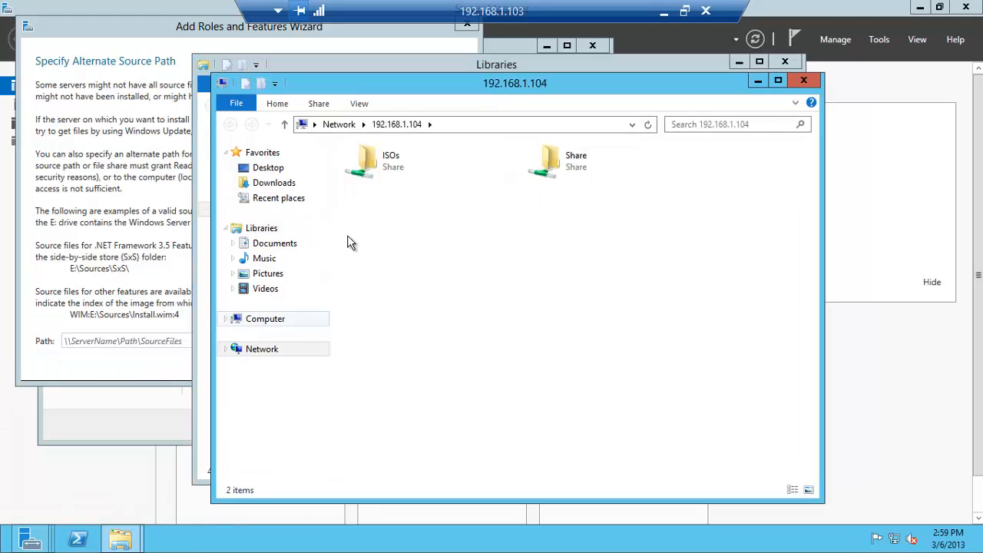
double_click(381, 161)
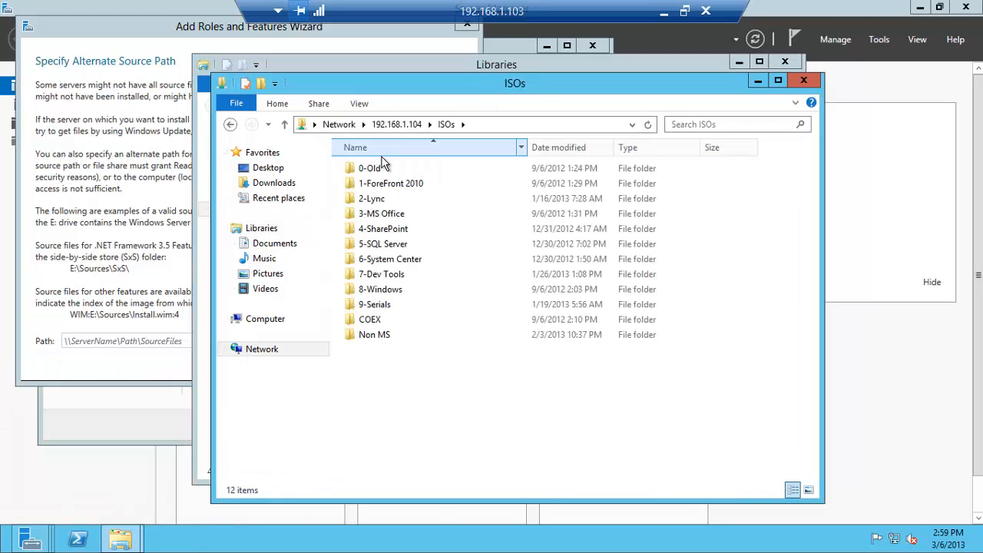
double_click(401, 286)
double_click(398, 213)
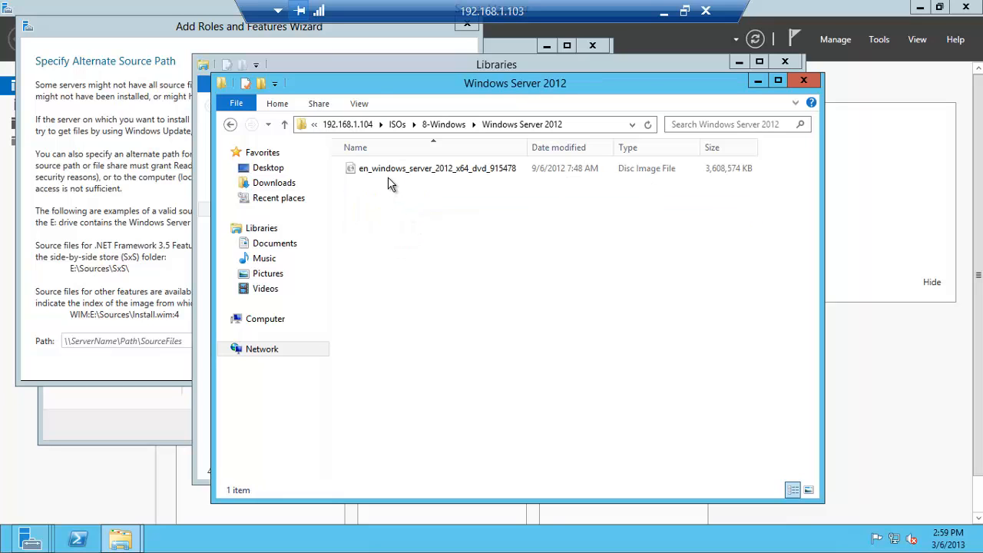
right_click(388, 174)
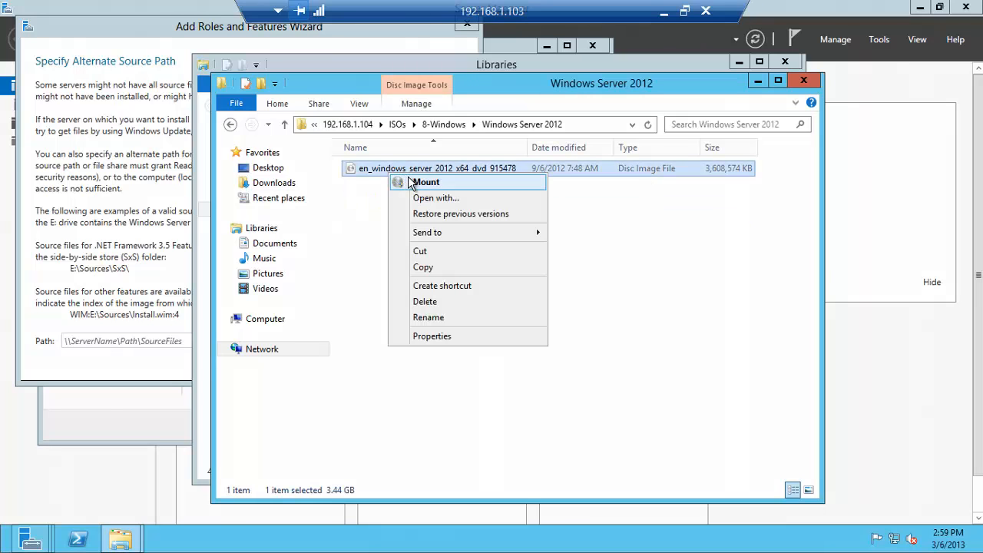
click(408, 182)
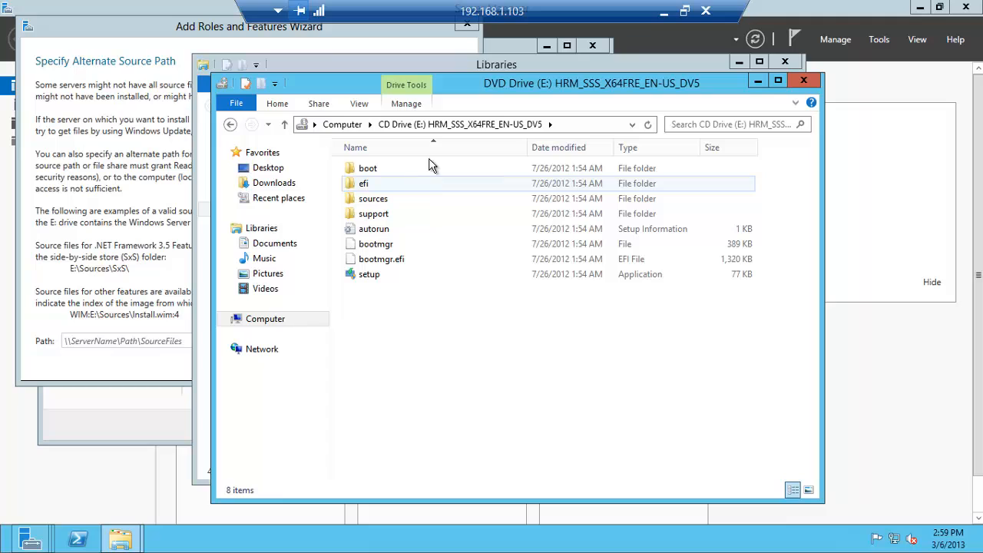
Set E:\sources\sxs as the alternate source path and allow automatic server restart
click(564, 124)
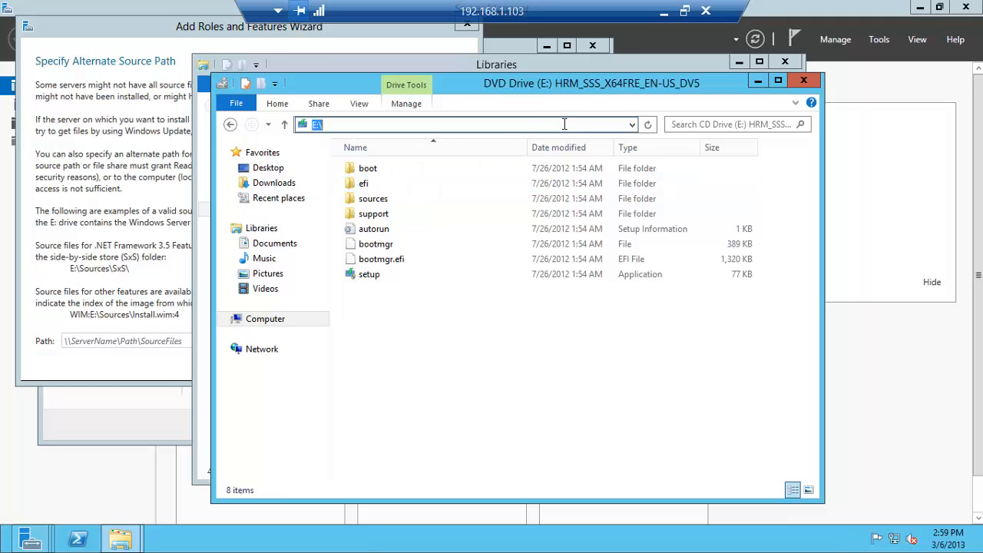
click(564, 124)
text(sources)
text(\so)
text(sxs)
key(Return)
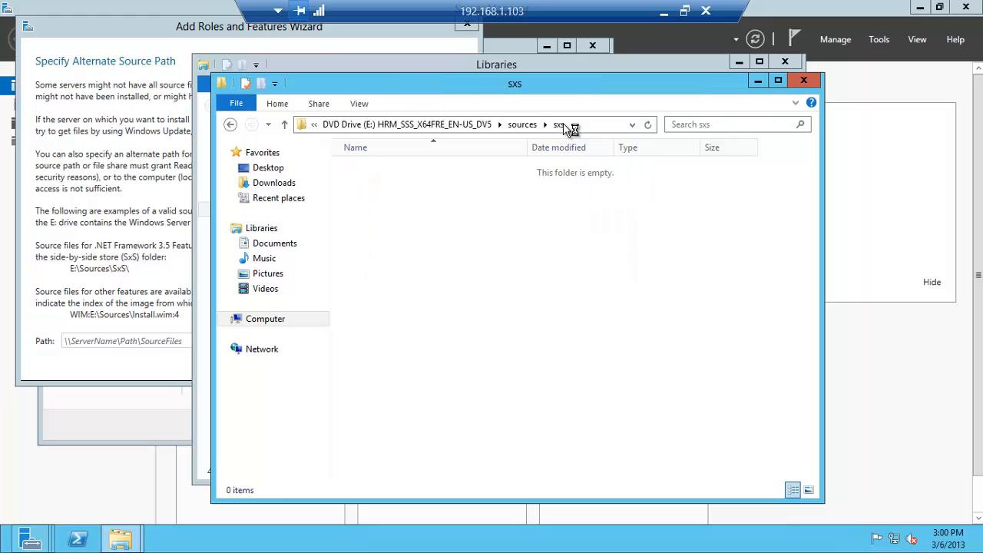
click(586, 123)
key(ctrl+c)
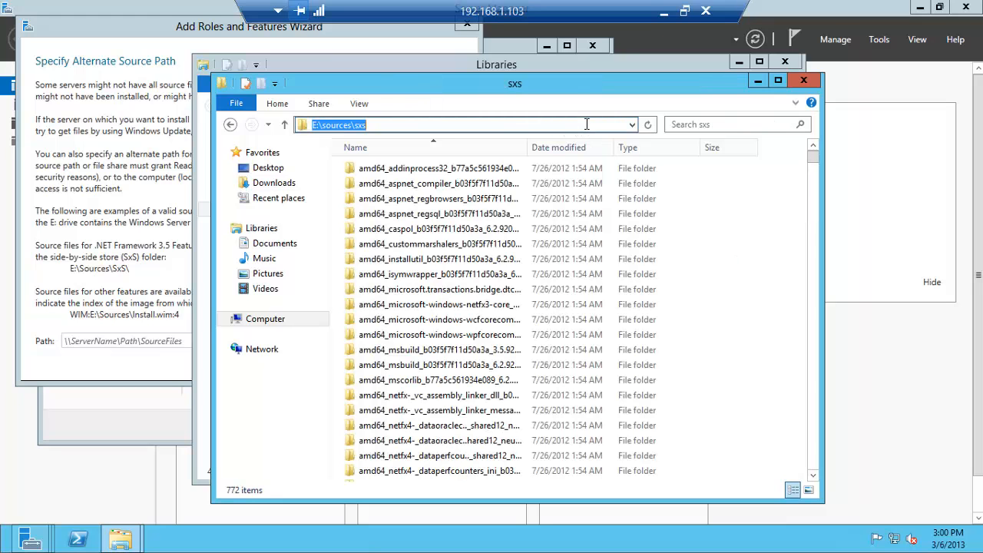
click(803, 80)
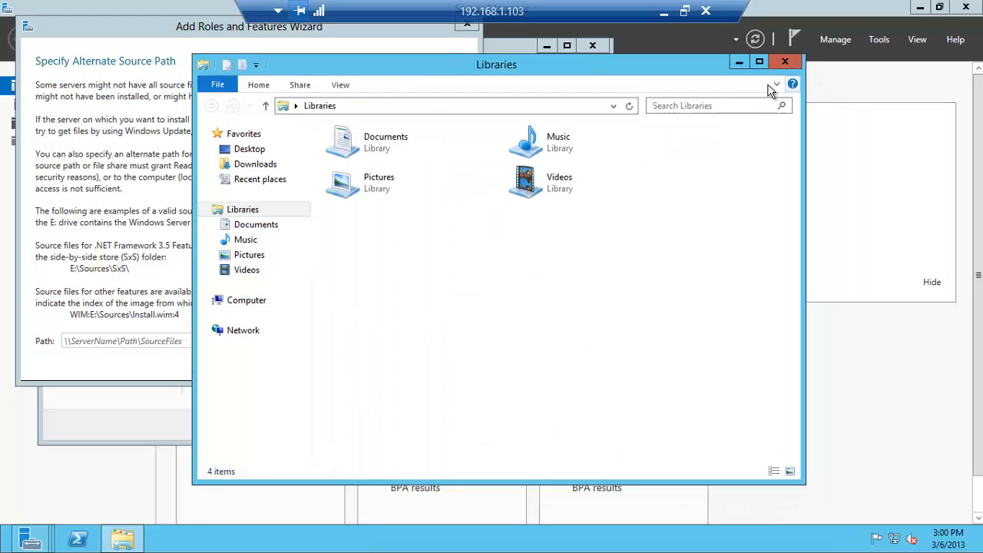
click(165, 341)
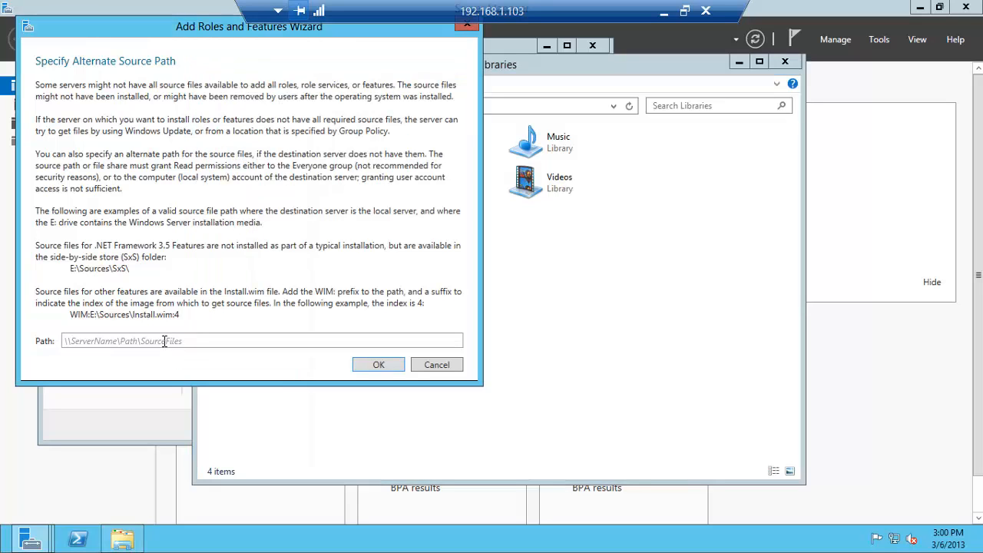
key(ctrl+v)
click(377, 364)
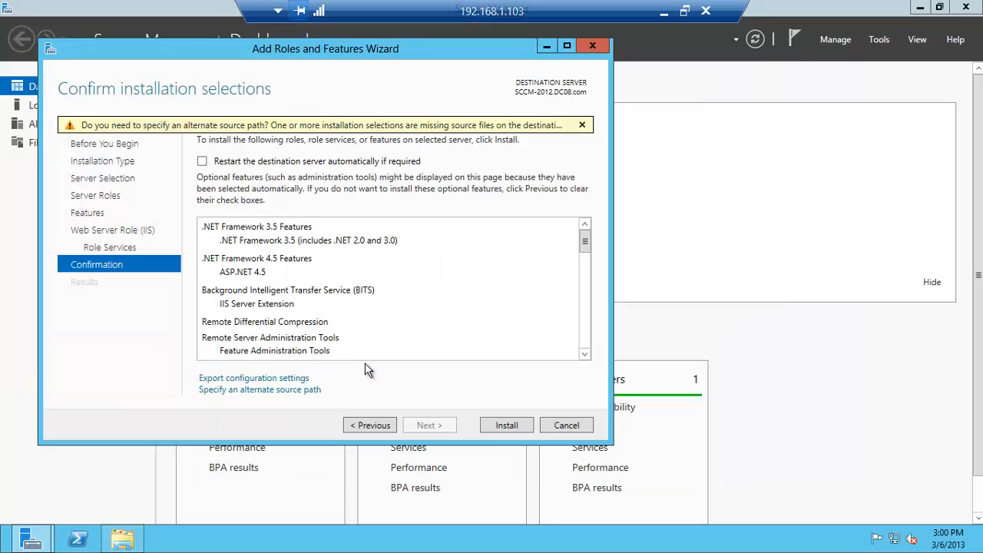
click(203, 162)
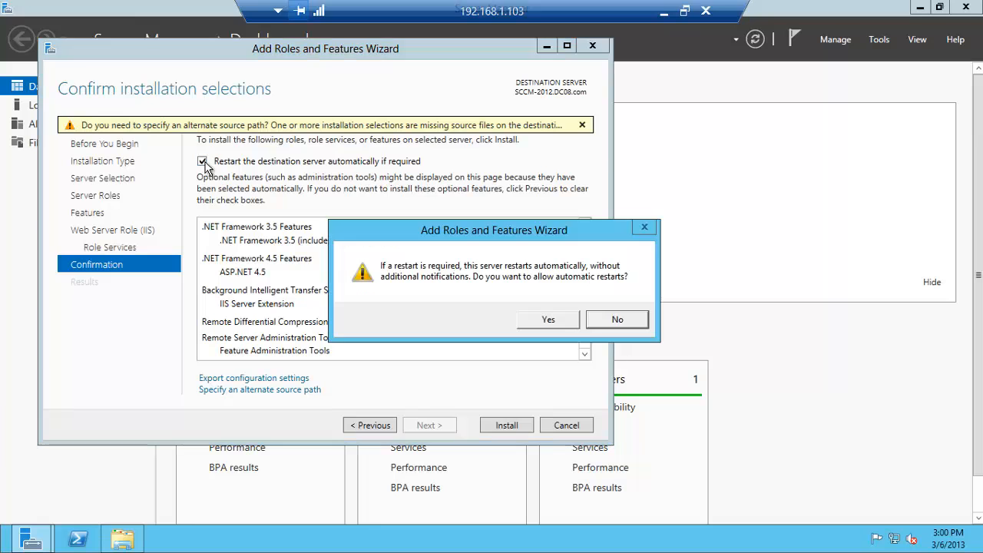
click(538, 321)
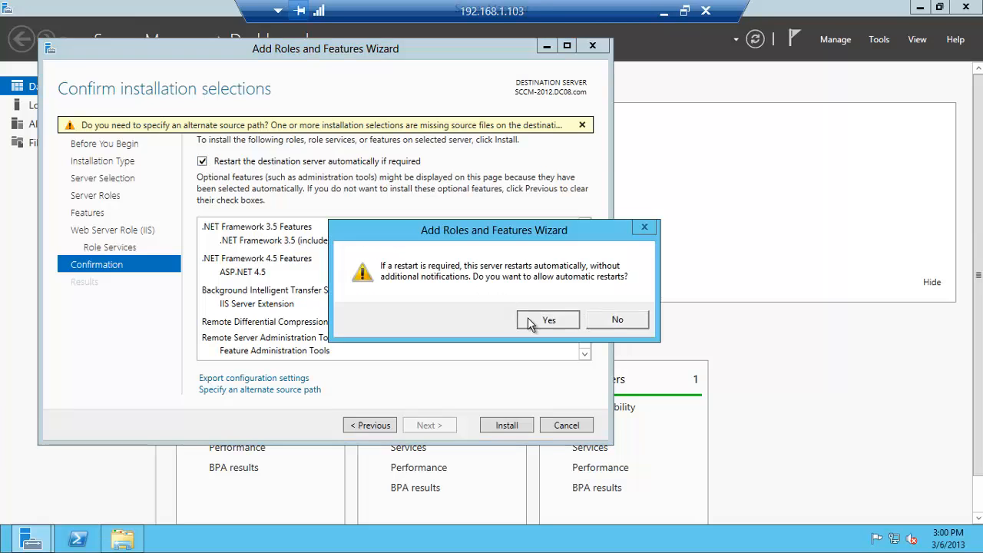
Install the selected features, then close the wizard, the Libraries window and Server Manager
click(507, 428)
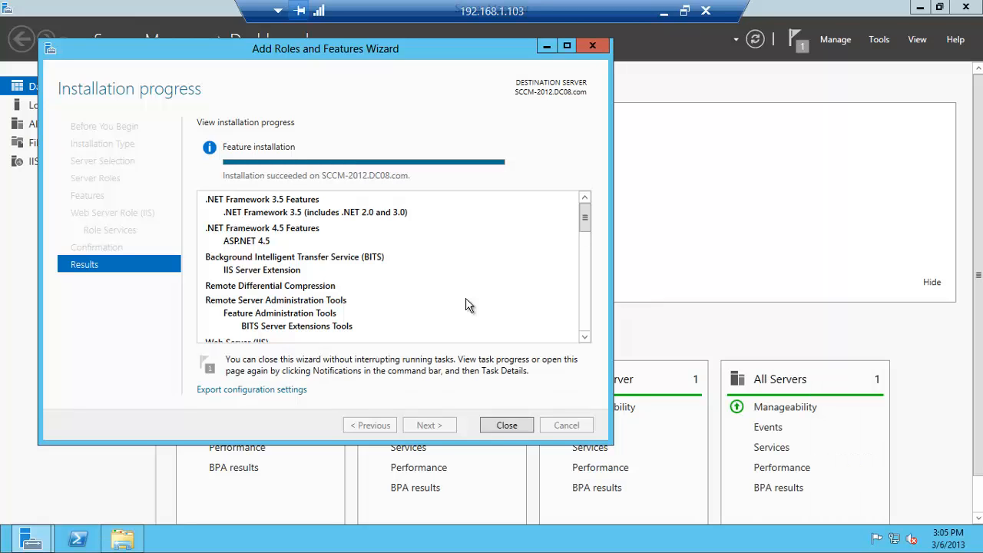
click(496, 430)
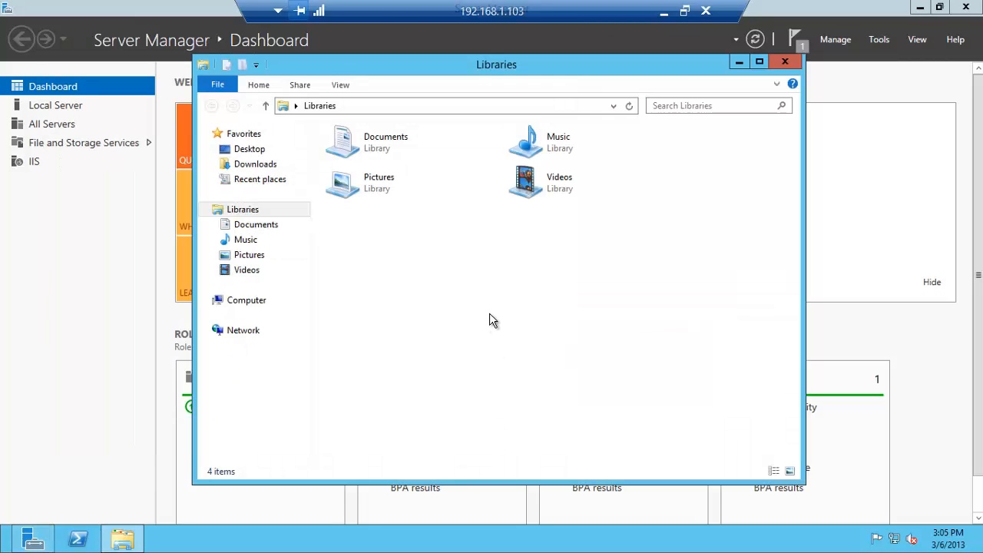
click(783, 63)
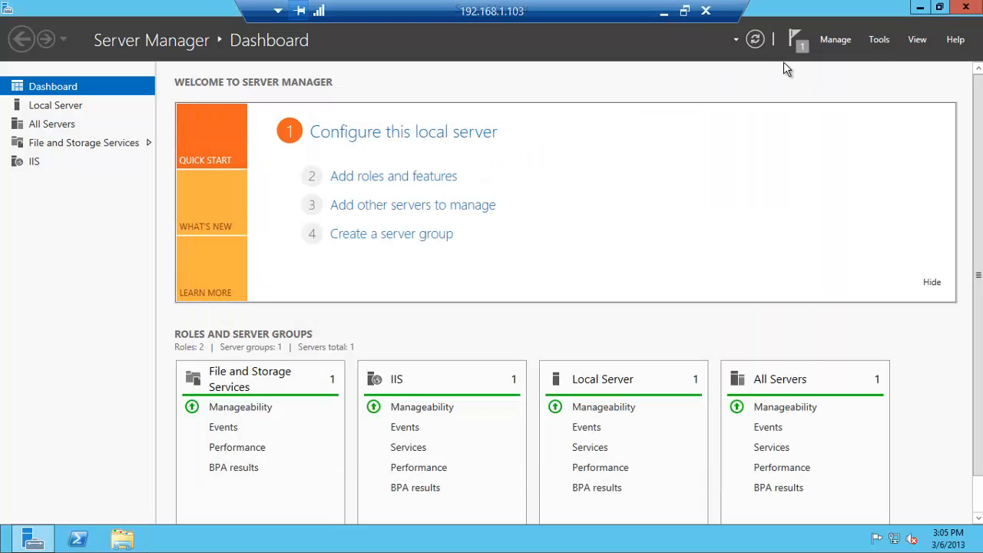
click(965, 7)
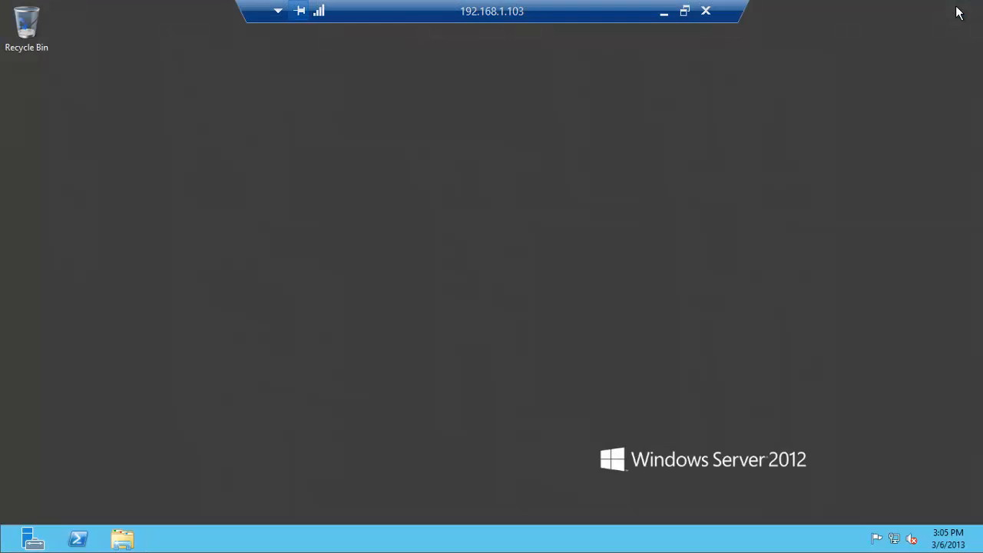
Start a new Remote Desktop Connection to 192.168.1.61 from the taskbar jump list
click(663, 12)
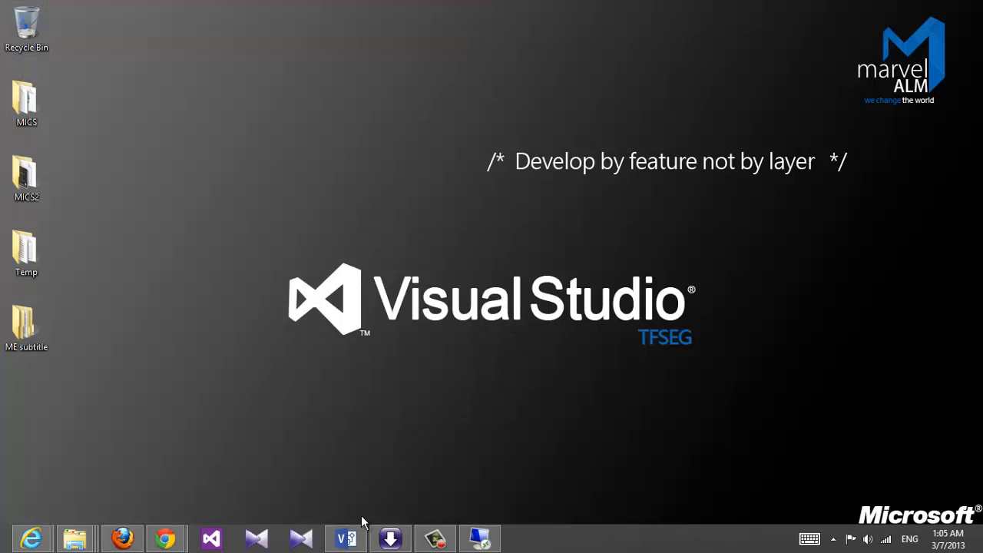
right_click(484, 544)
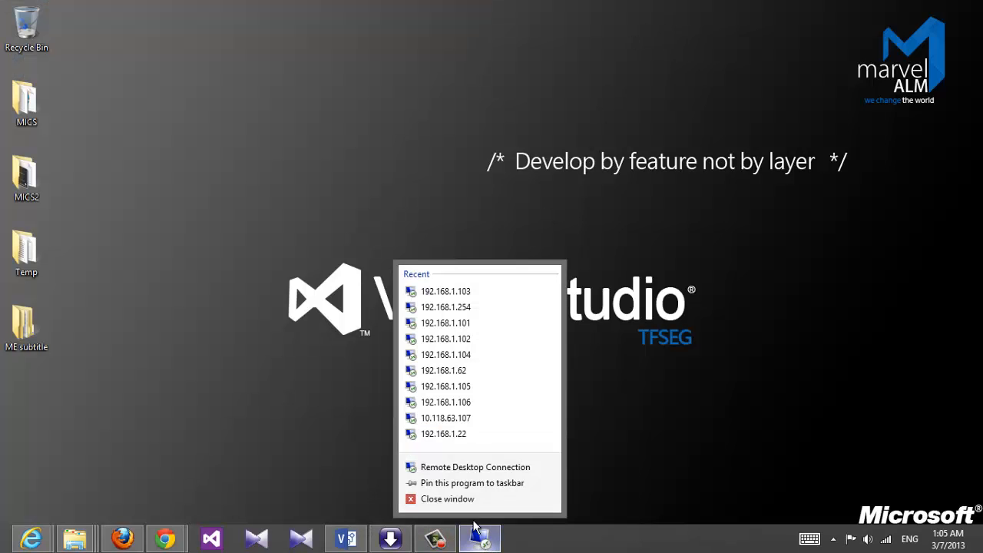
click(453, 467)
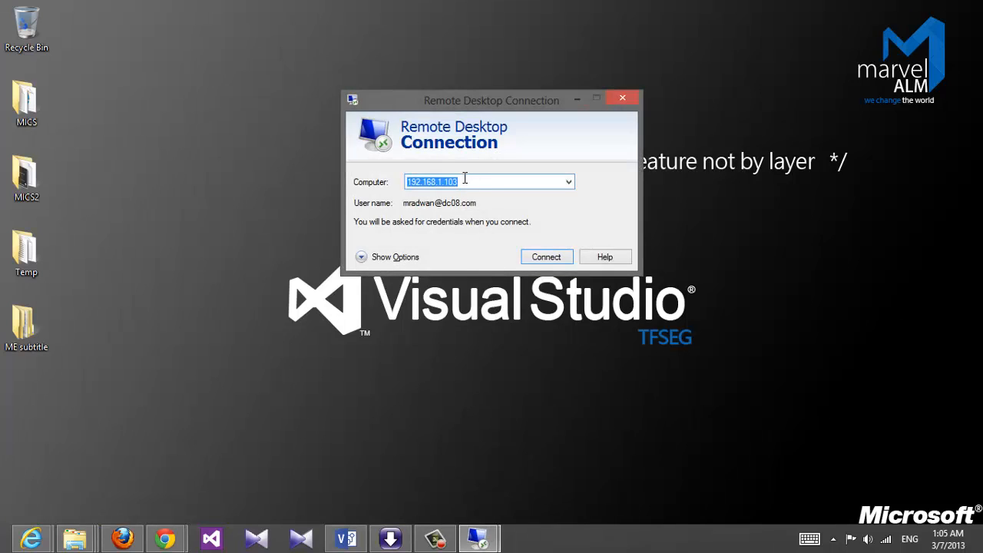
click(465, 182)
key(BackSpace)
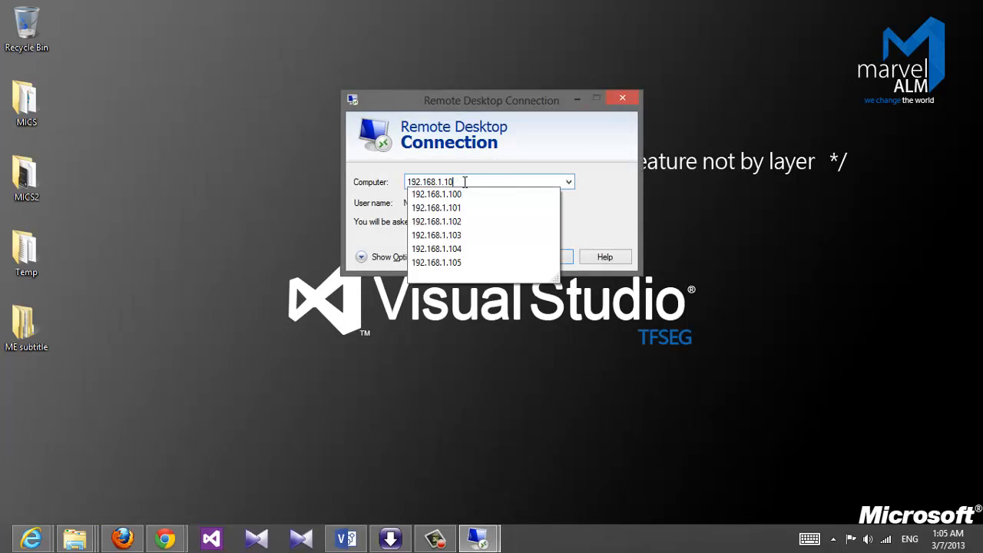
key(BackSpace)
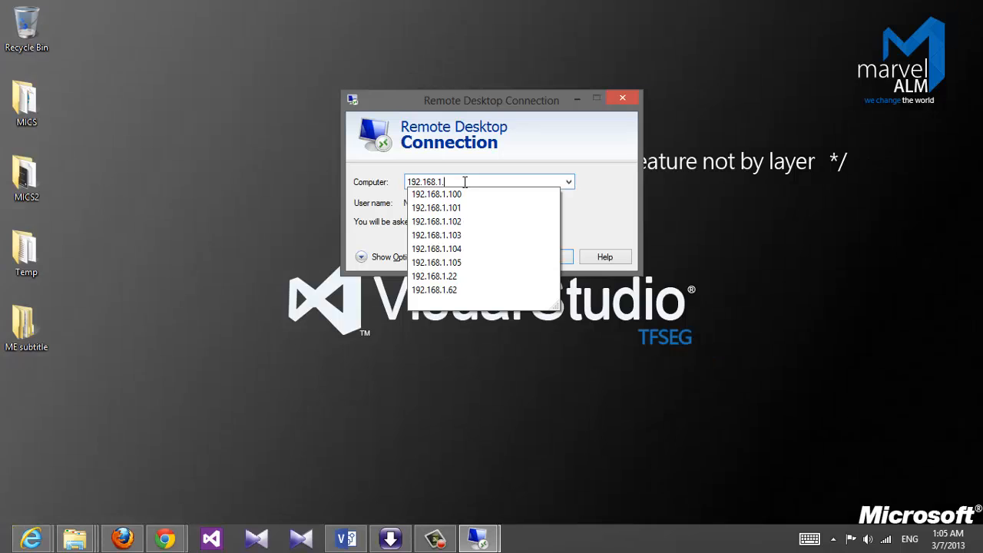
text(61)
key(Return)
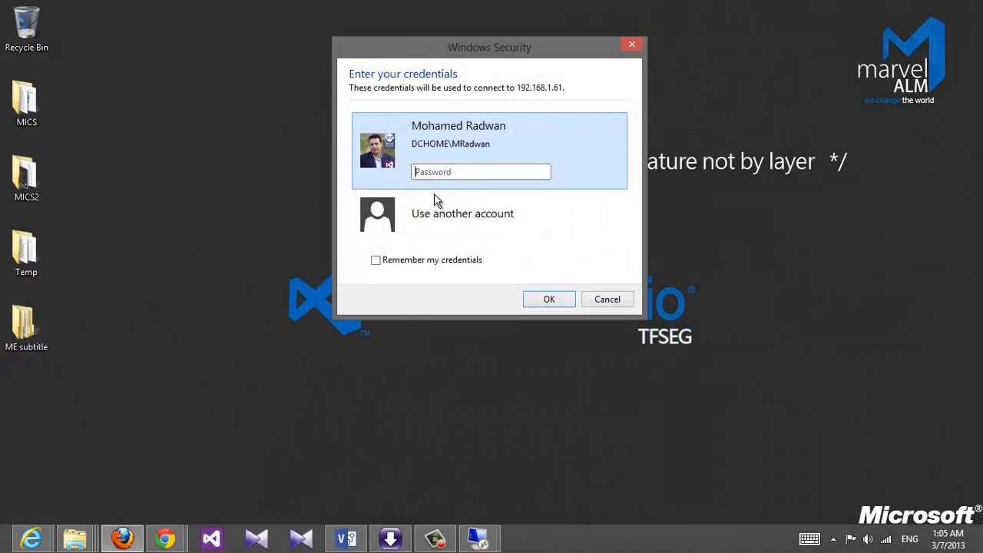
Sign in with a different domain account's credentials and accept the certificate warning
click(437, 203)
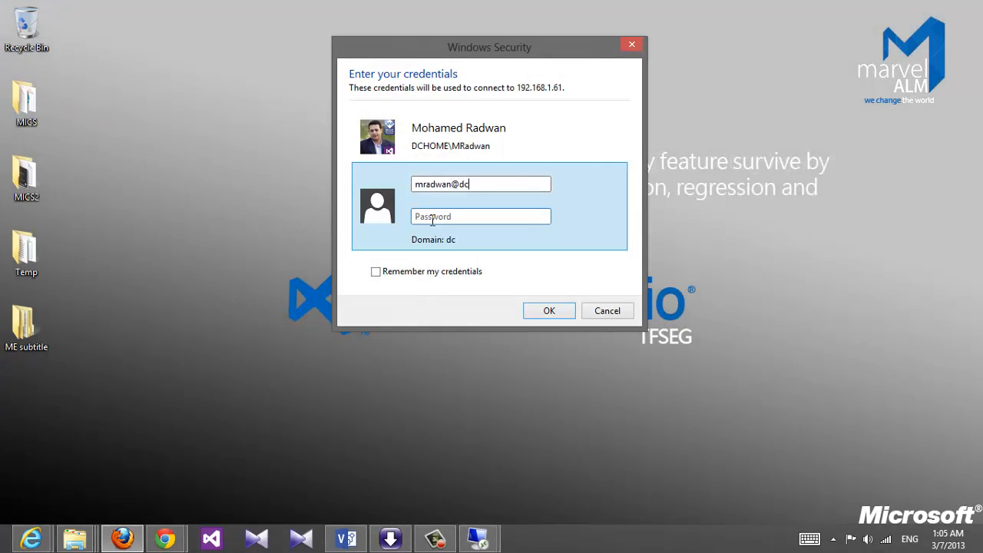
text(•)
text(••••••)
key(Return)
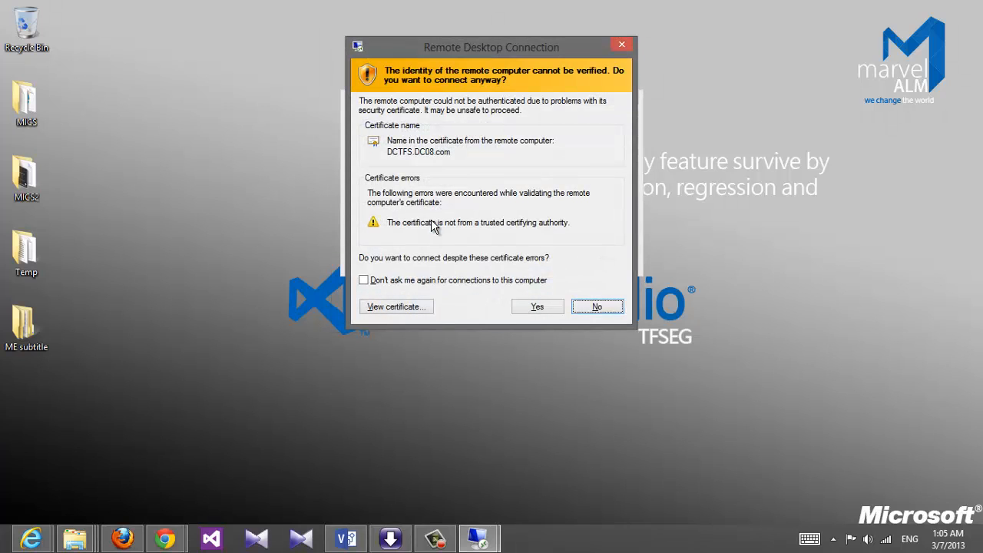
click(536, 308)
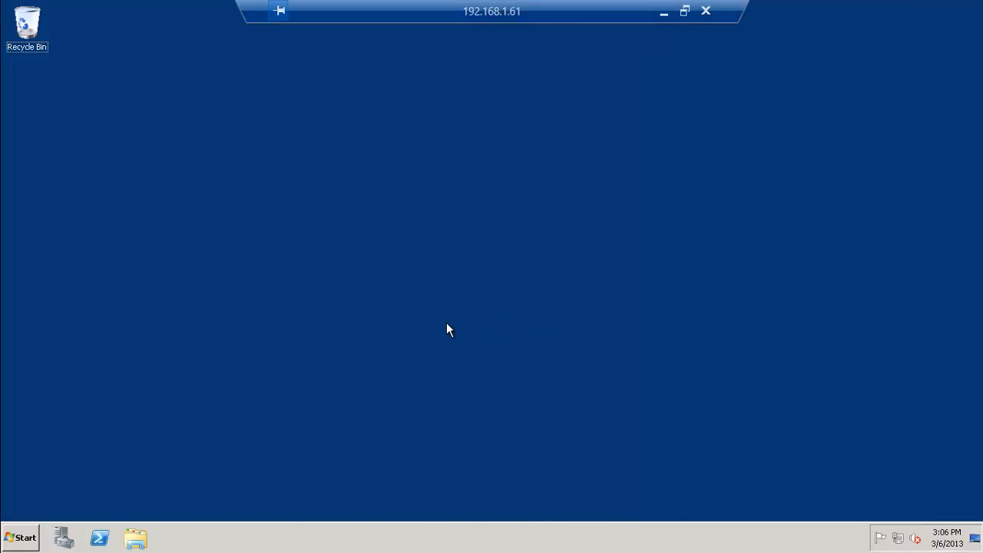
Launch ADSI Edit with adsiedit.msc and connect to the Default naming context
key(super+r)
text(ad)
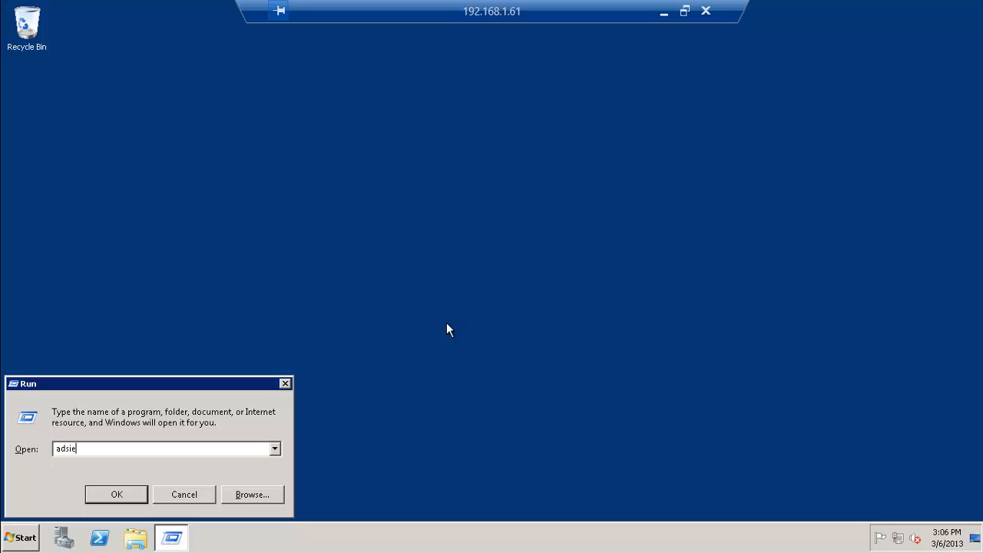
text(siedit.msc)
key(Return)
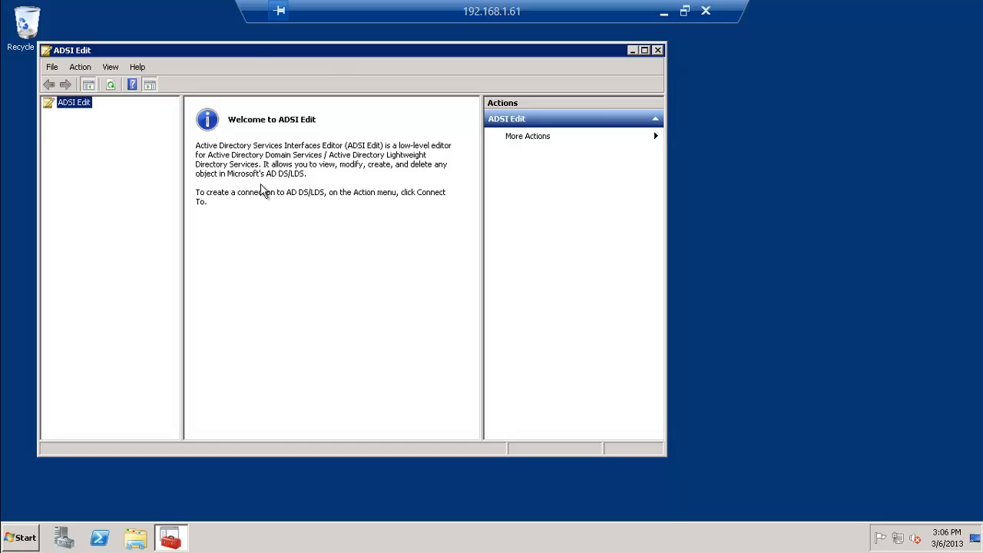
double_click(256, 52)
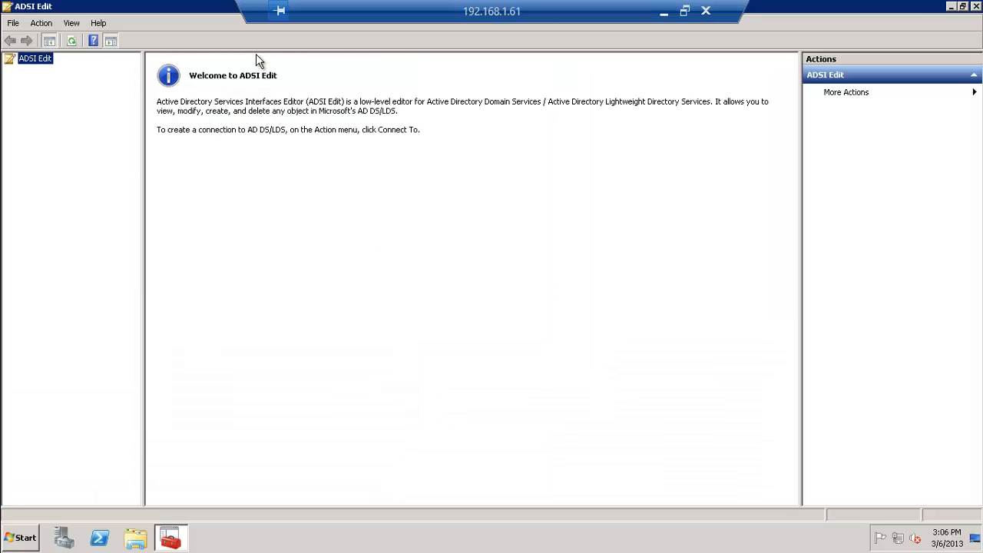
right_click(37, 60)
click(67, 62)
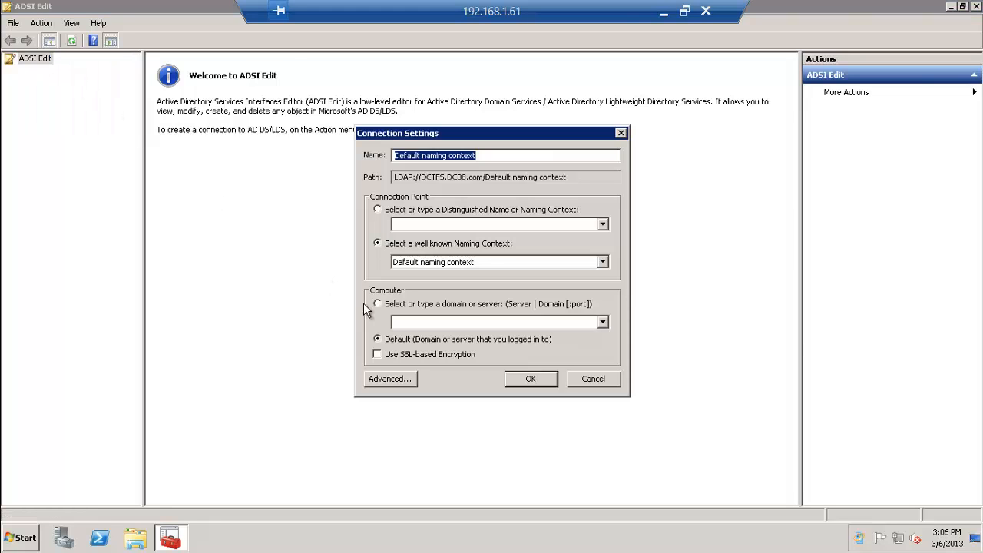
click(535, 379)
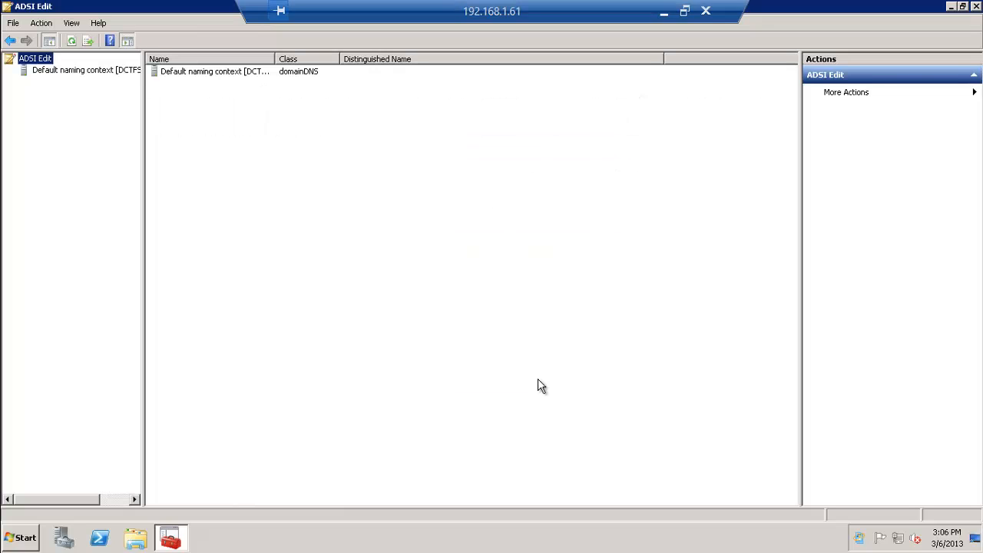
Expand DC=DC08,DC=com and list the CN=System container's contents
double_click(77, 72)
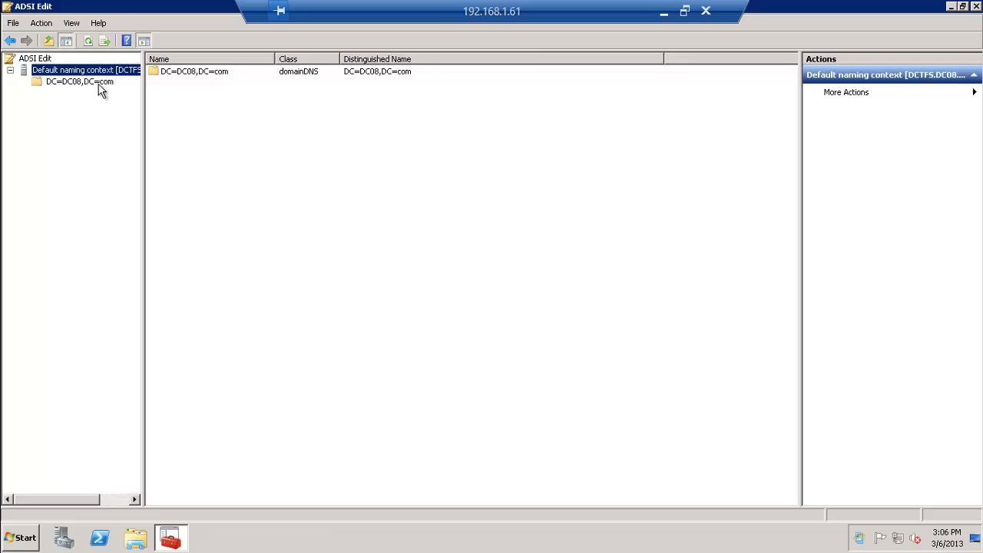
double_click(98, 83)
click(87, 188)
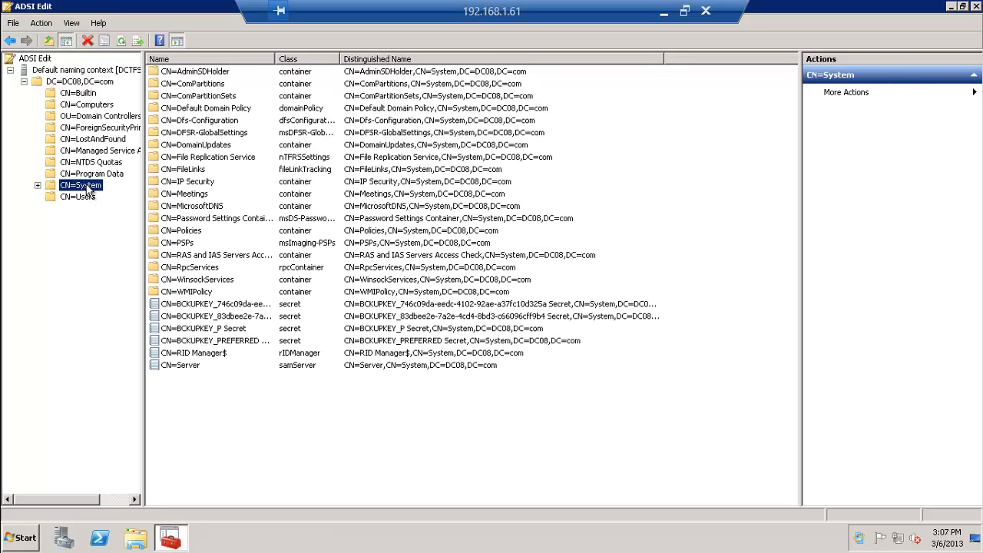
Create a new object of class container named 'System Management' under CN=System
right_click(89, 189)
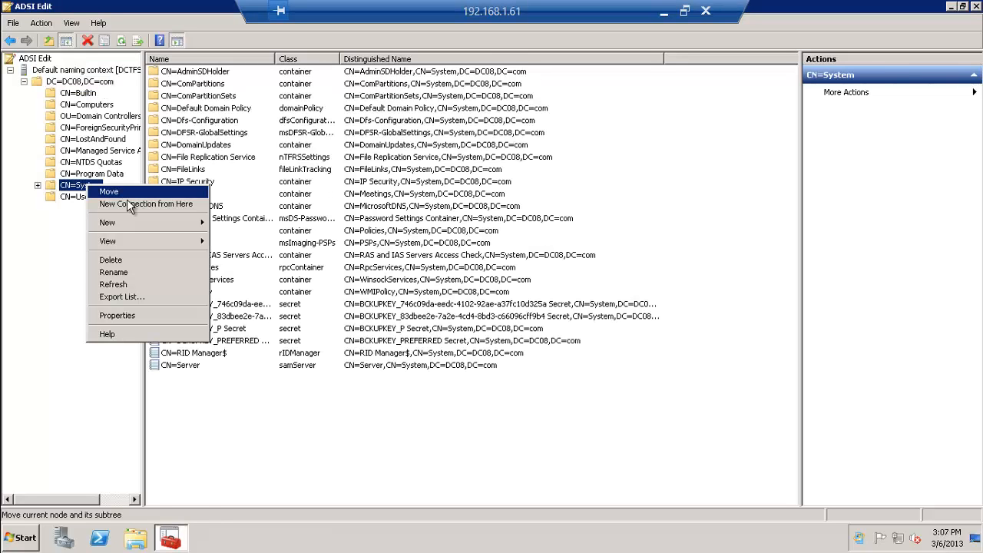
mouse_move(136, 219)
click(235, 222)
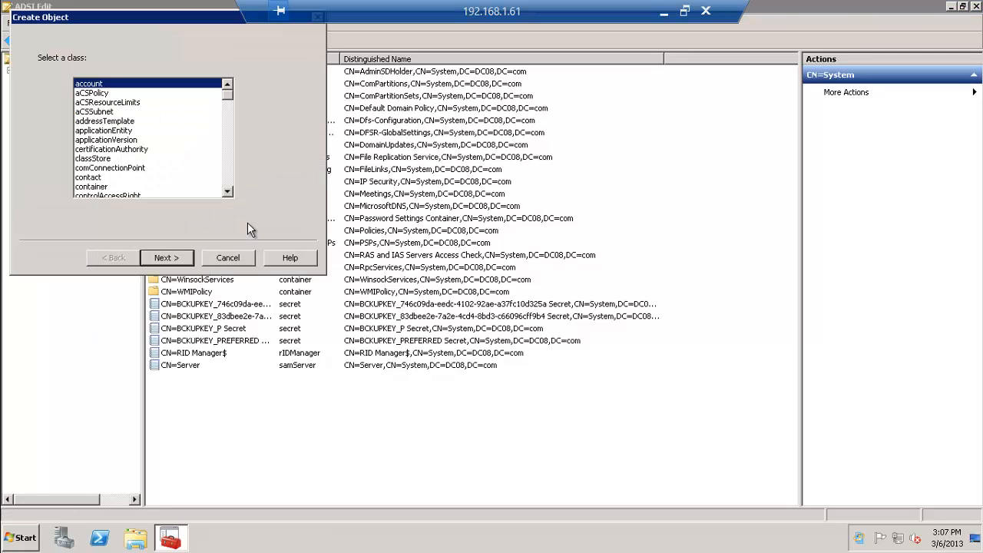
click(121, 165)
key(c)
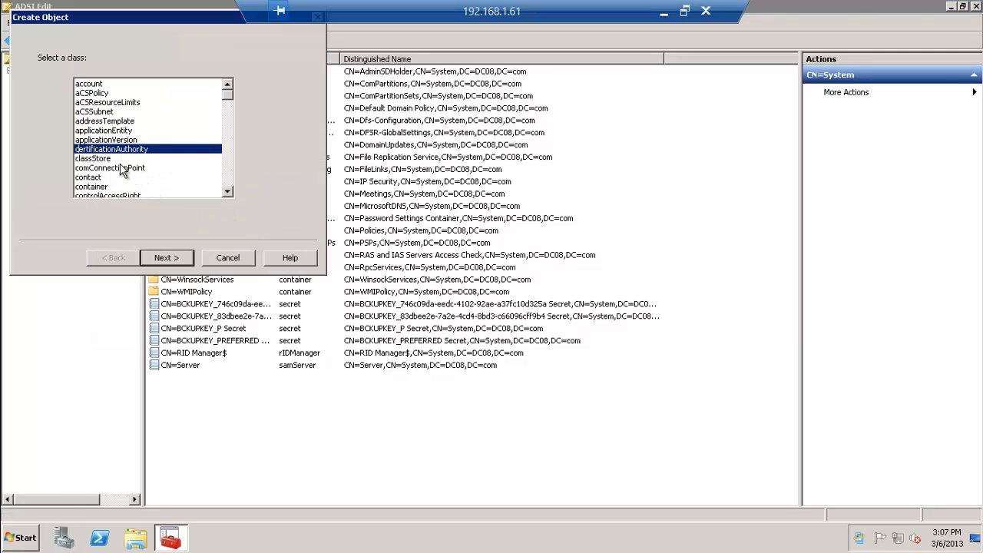
key(c)
key(c)
key(c)
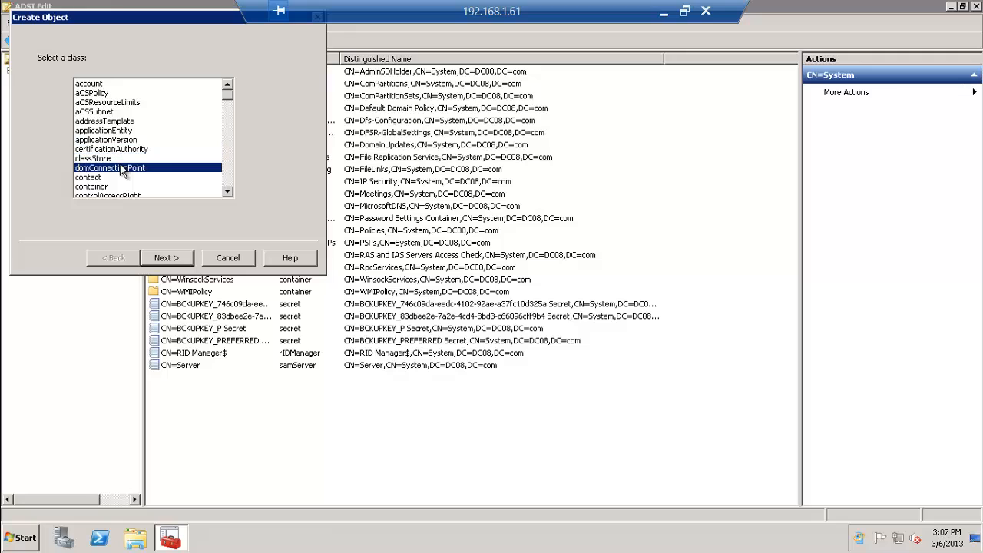
click(104, 187)
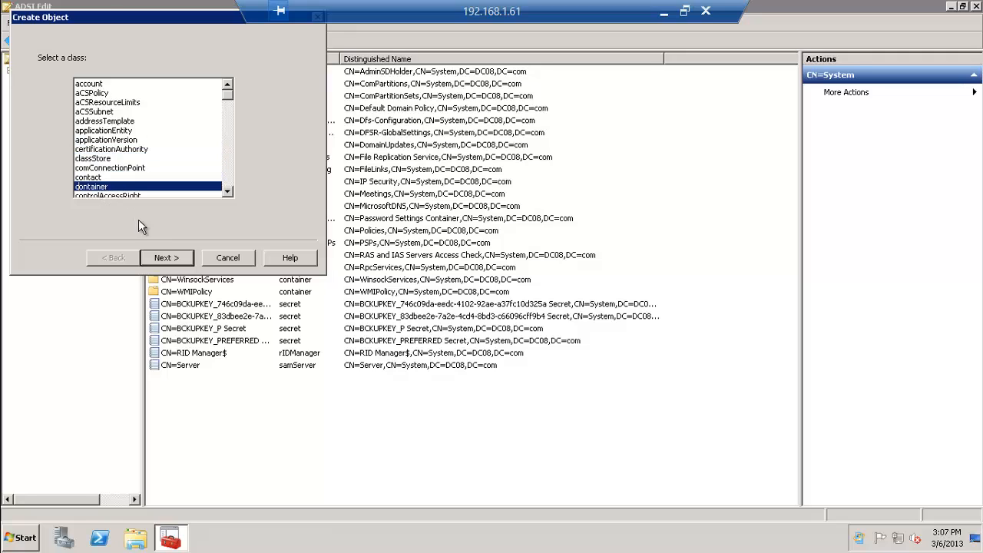
click(164, 259)
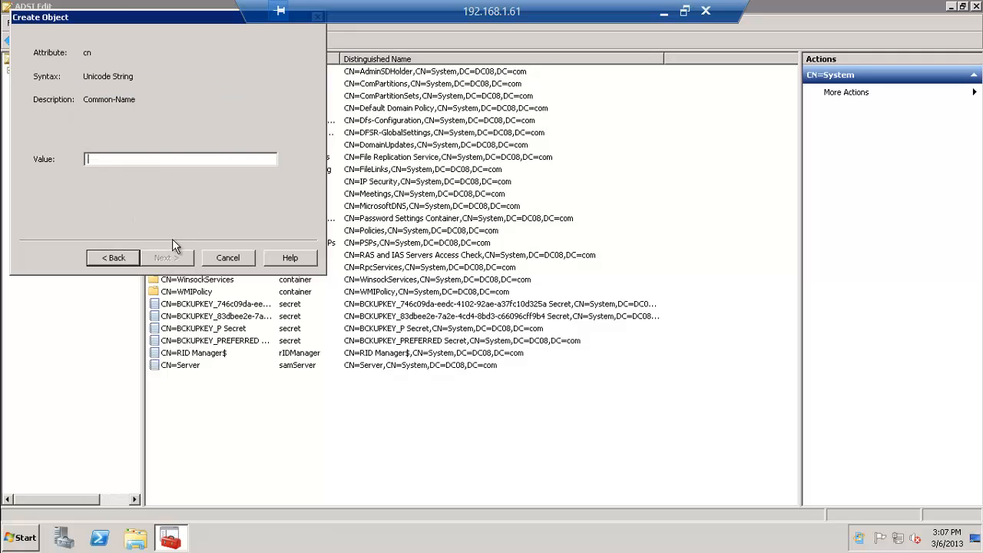
text(Syste)
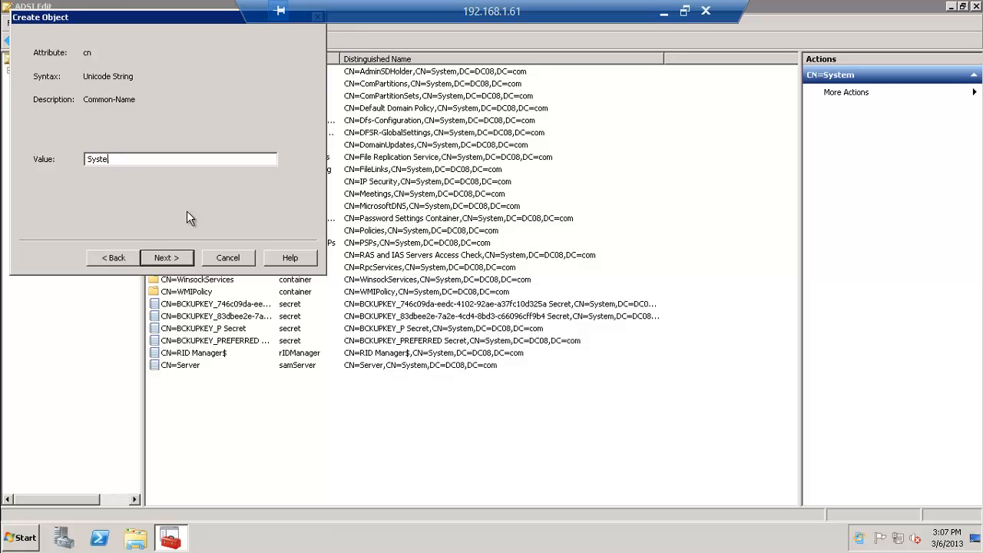
key(BackSpace)
key(BackSpace)
key(BackSpace)
text(stem Management)
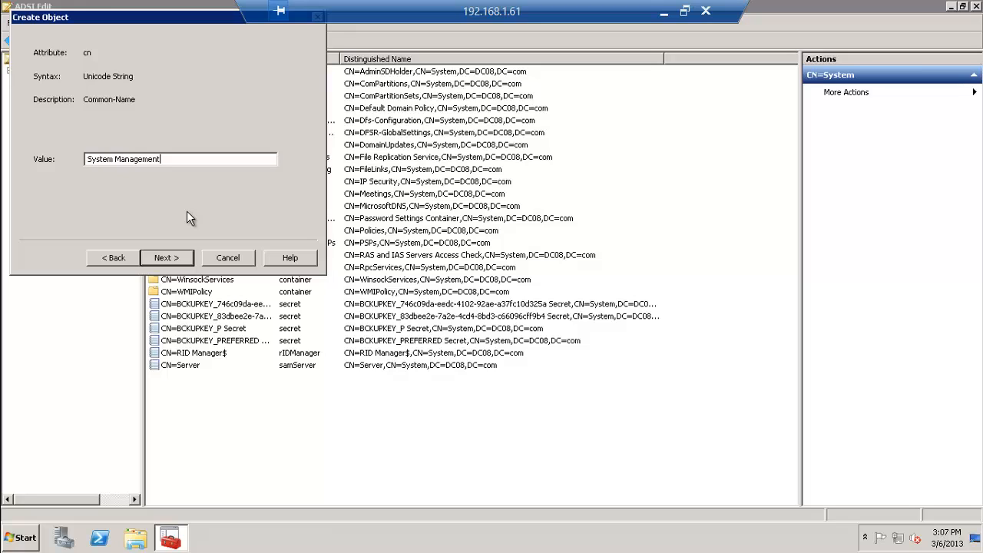
click(167, 259)
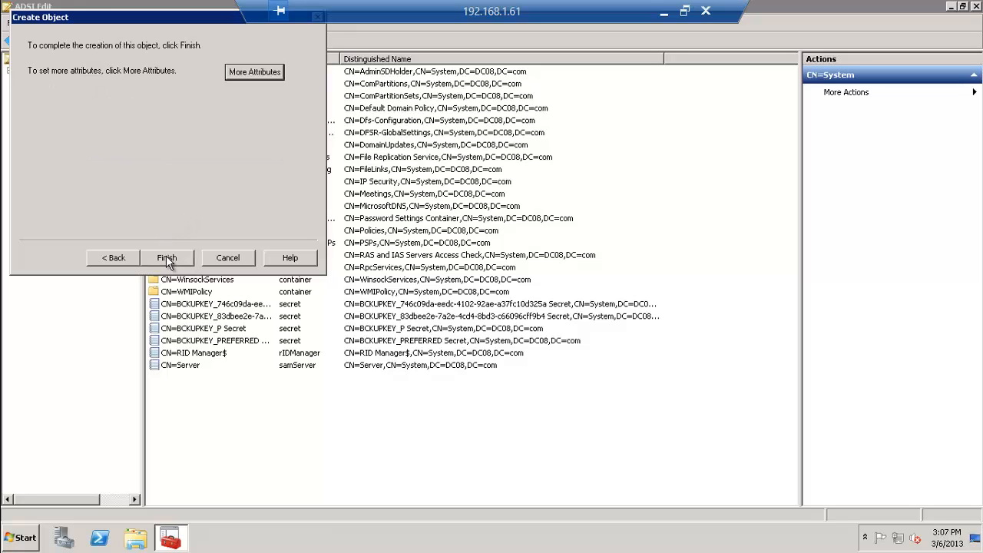
click(166, 258)
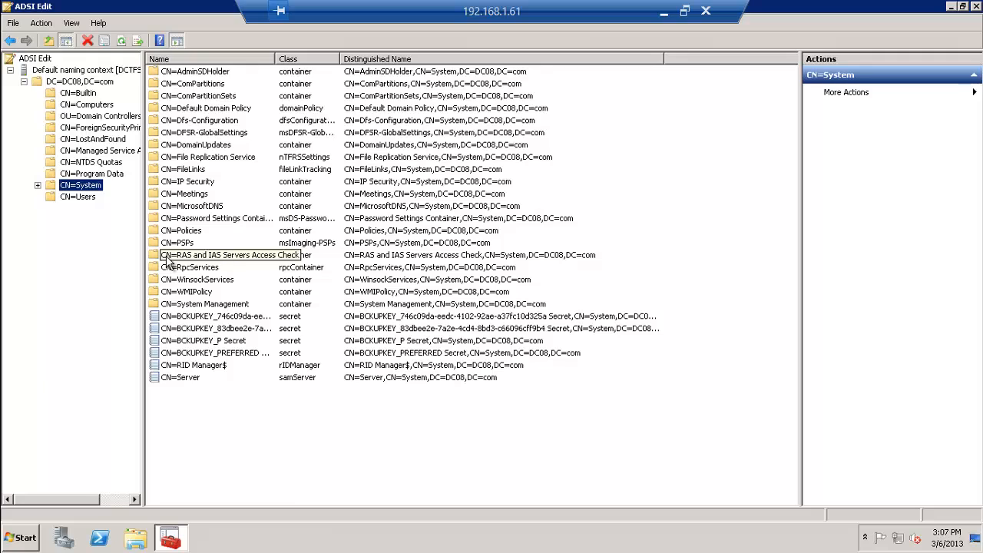
Review the System container's Security tab without changes, then close ADSI Edit
right_click(92, 188)
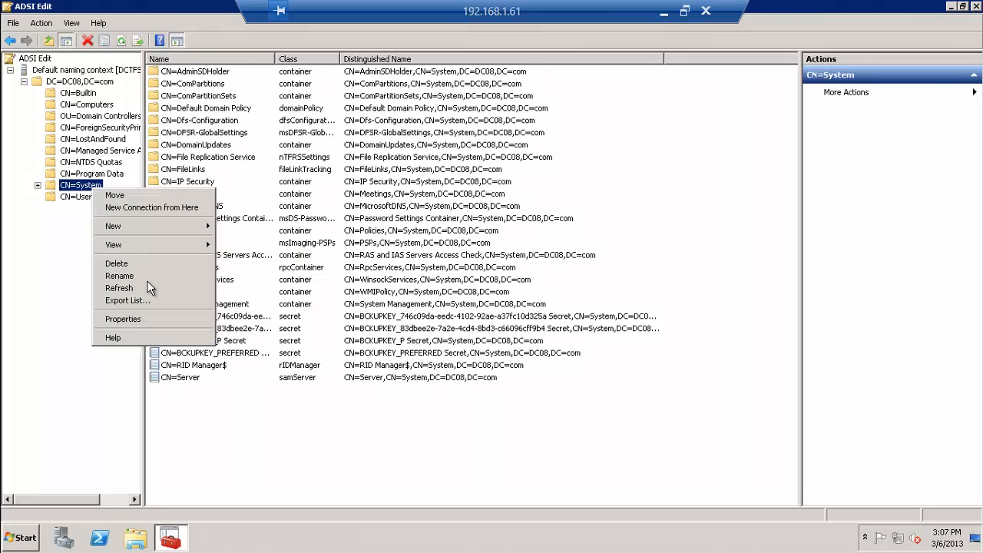
click(146, 314)
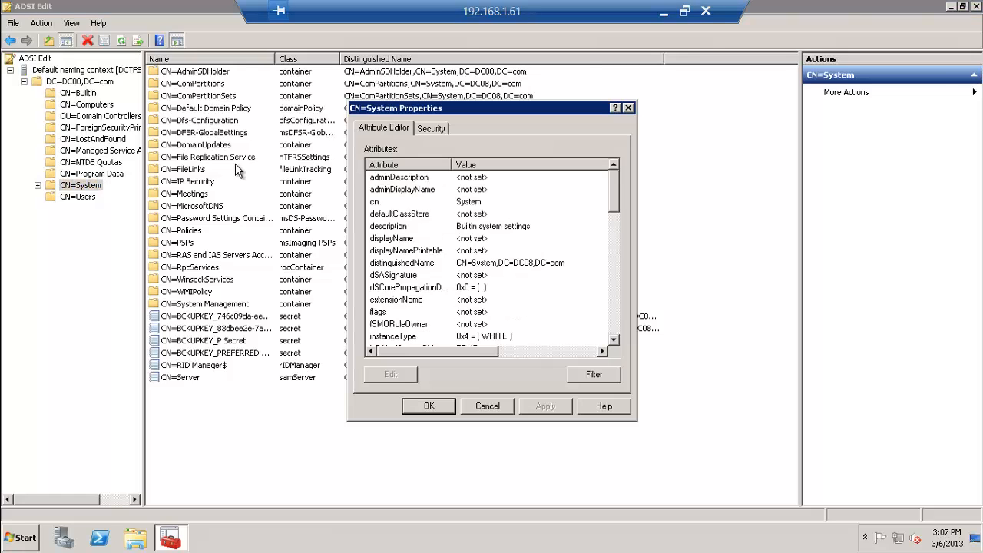
click(429, 128)
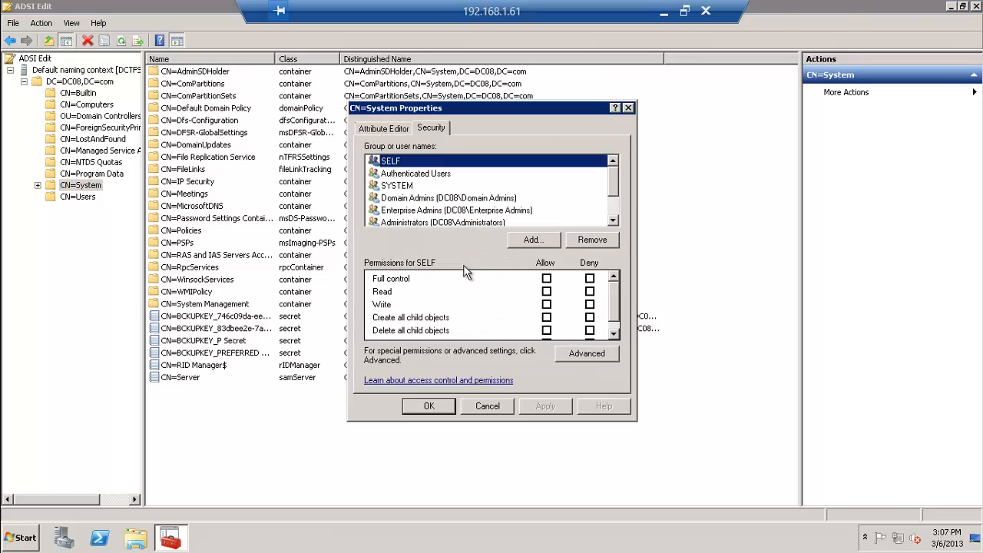
click(487, 407)
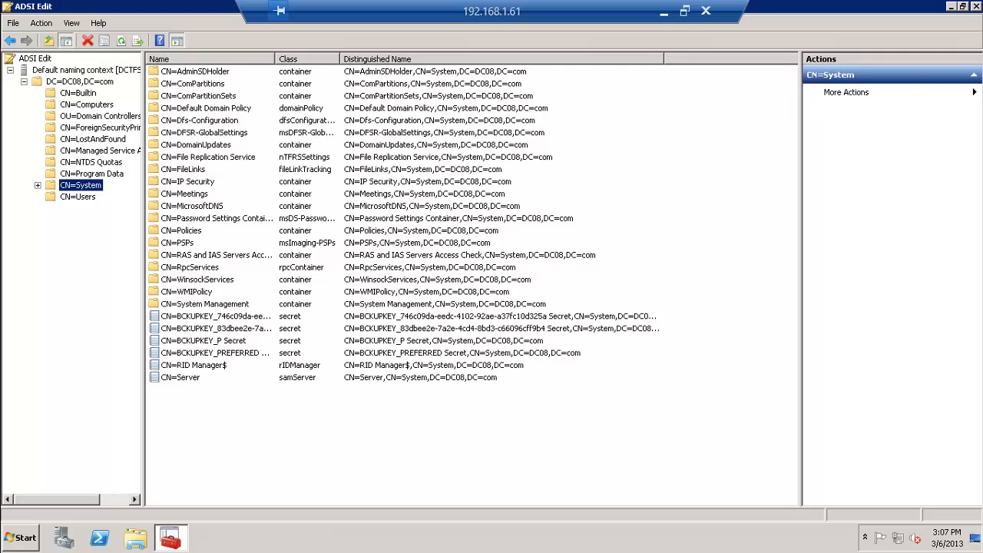
click(976, 6)
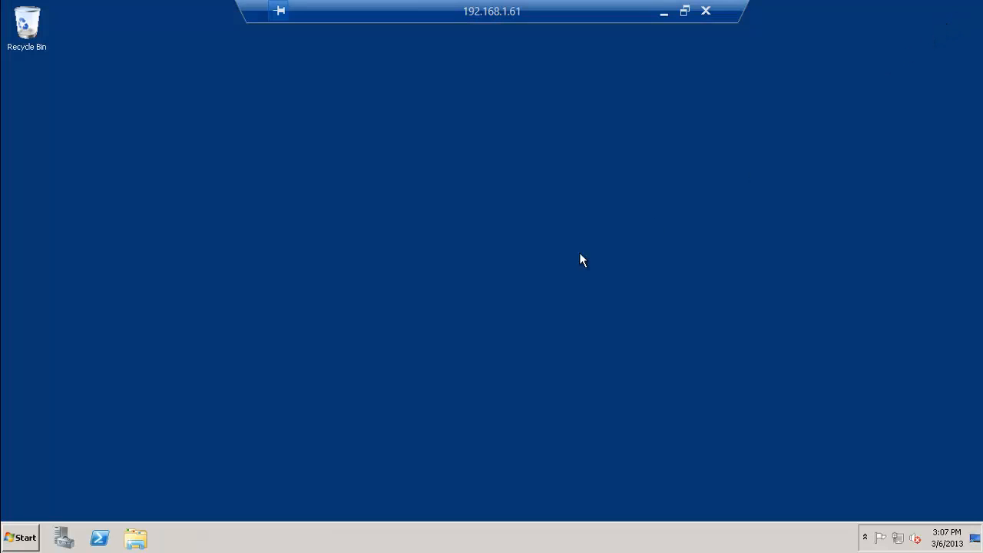
Launch Active Directory Users and Computers with Advanced Features enabled and show the System container
click(2, 528)
click(71, 321)
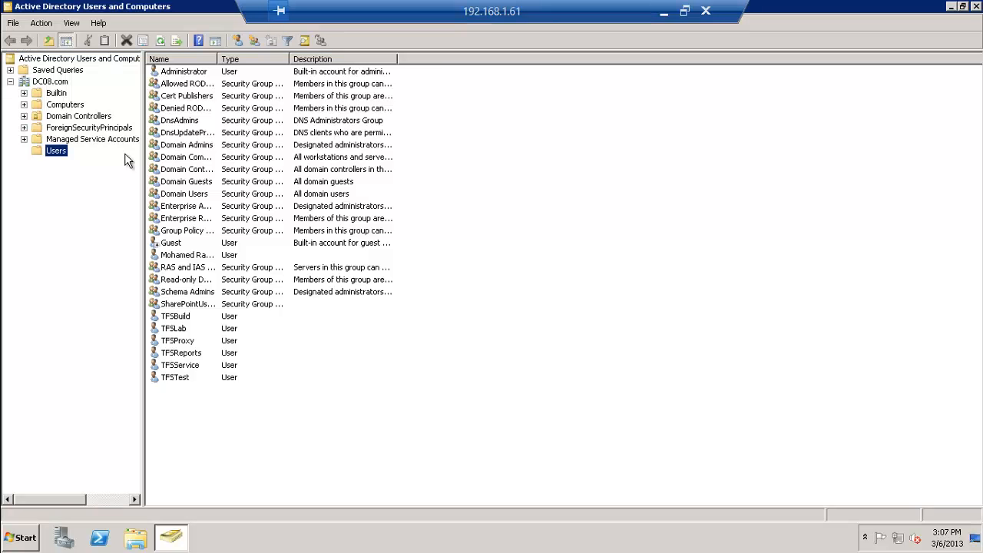
click(70, 24)
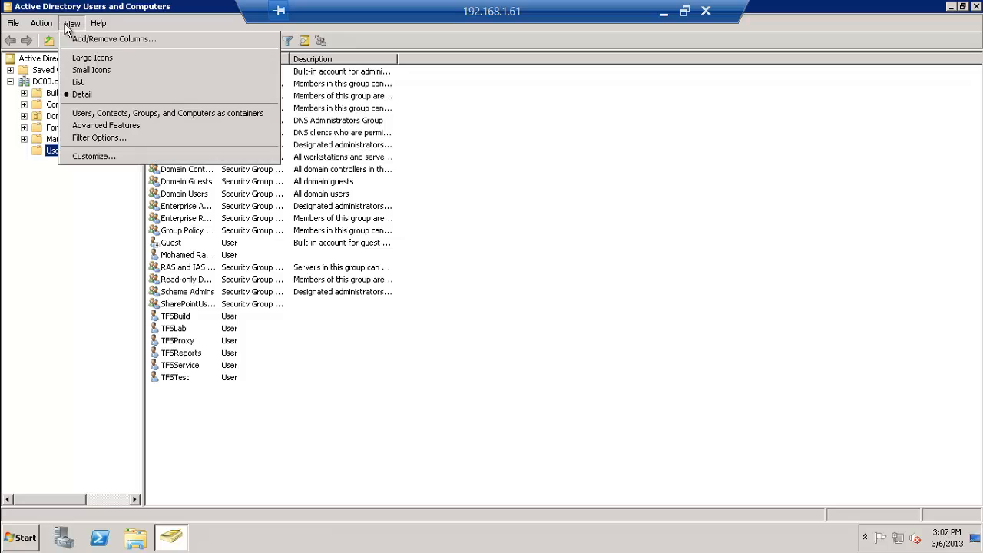
click(90, 127)
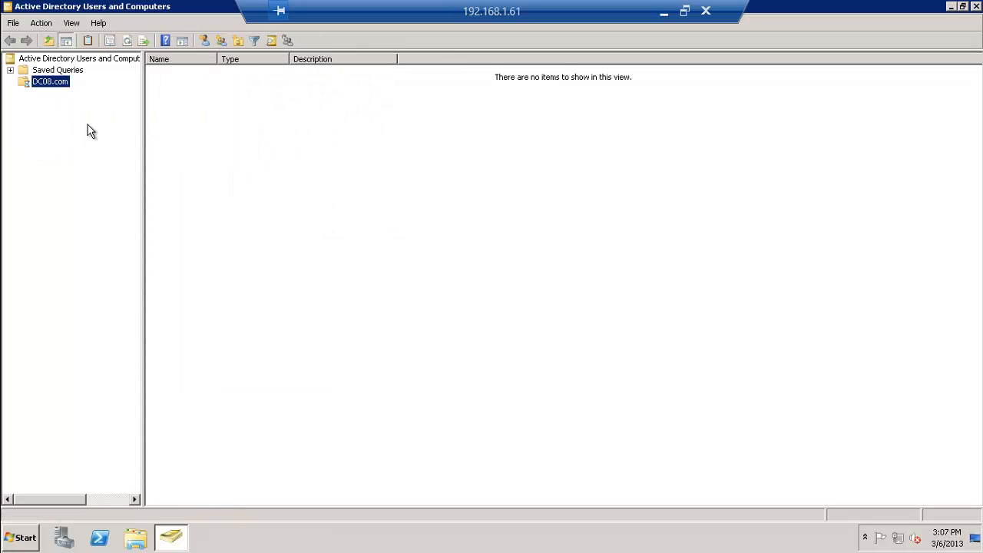
click(61, 174)
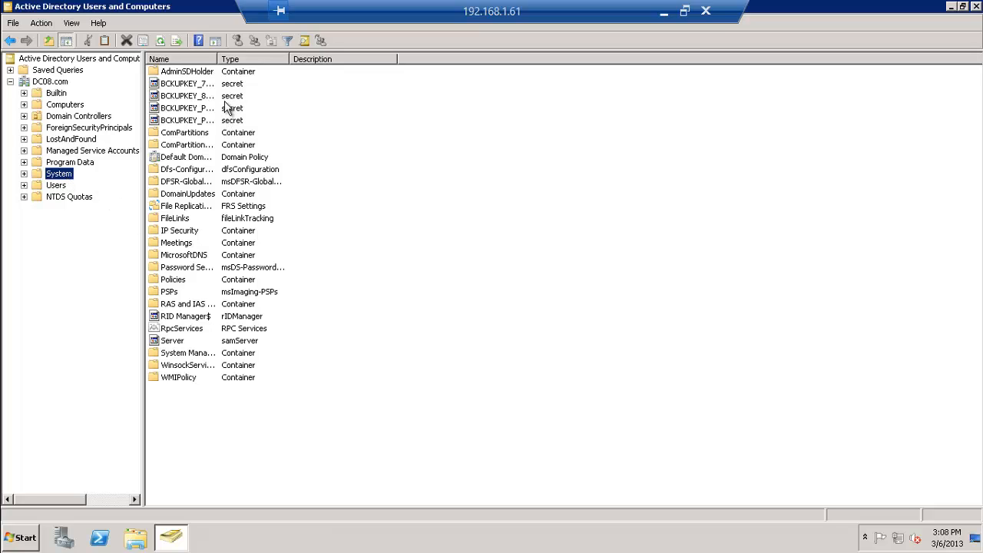
drag(219, 59, 307, 72)
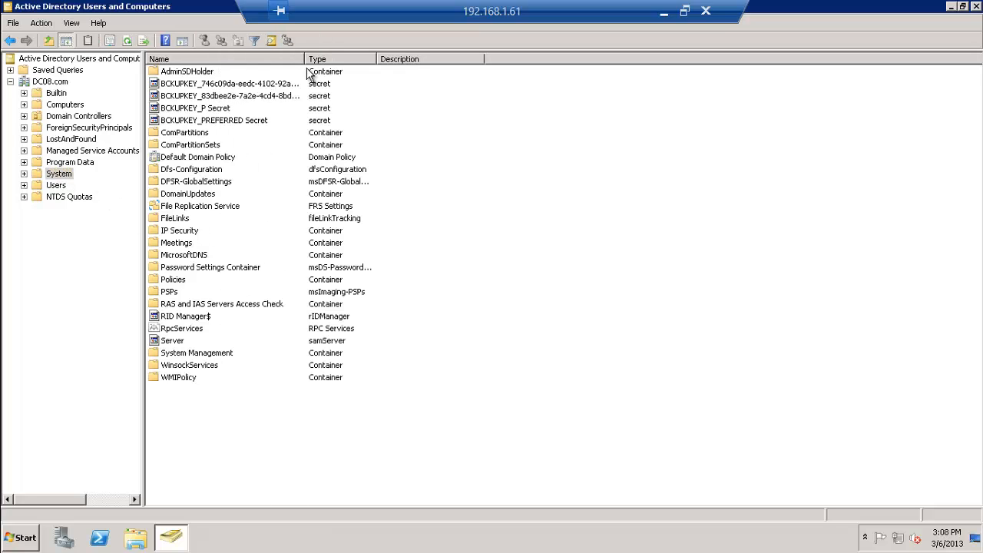
Open System Management's security permissions and limit the account search to computers only
click(212, 353)
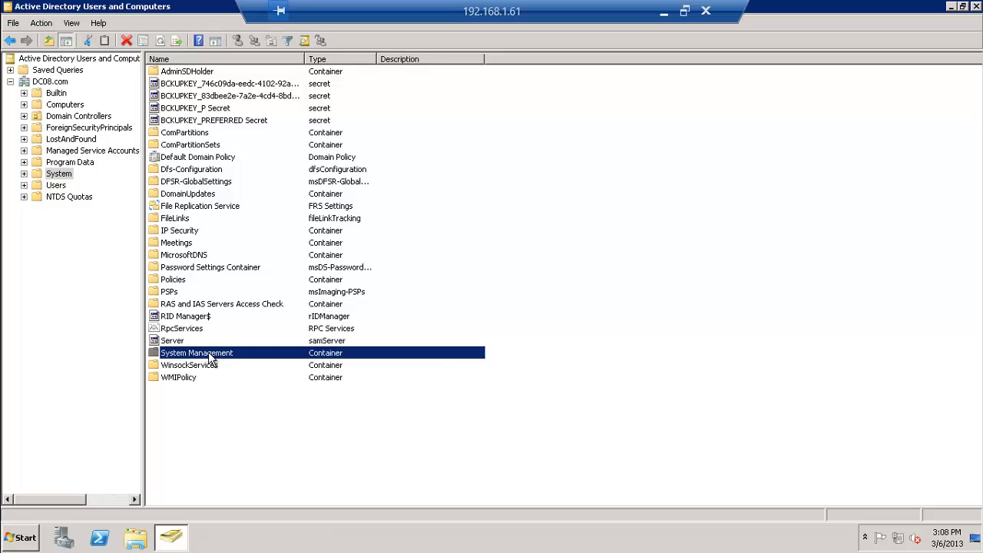
right_click(212, 358)
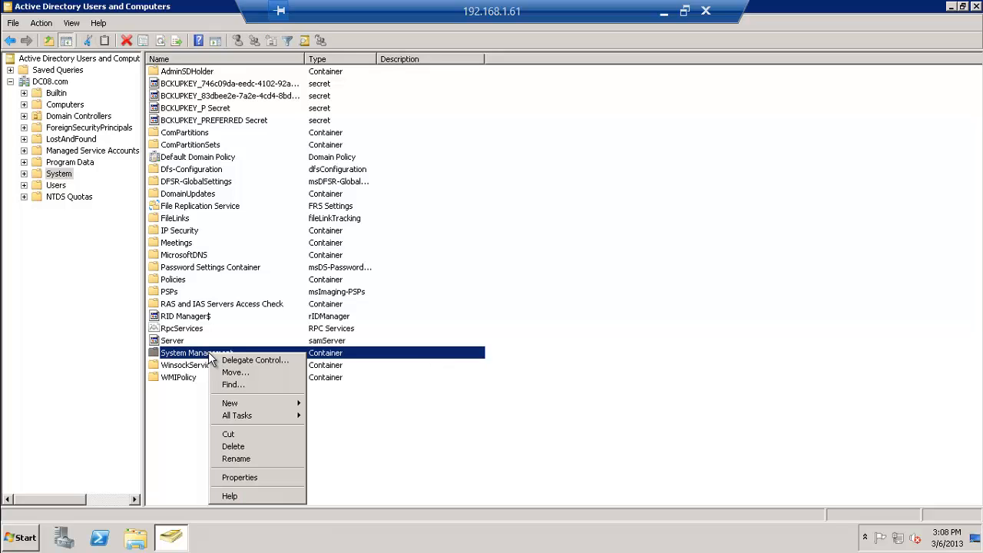
click(248, 476)
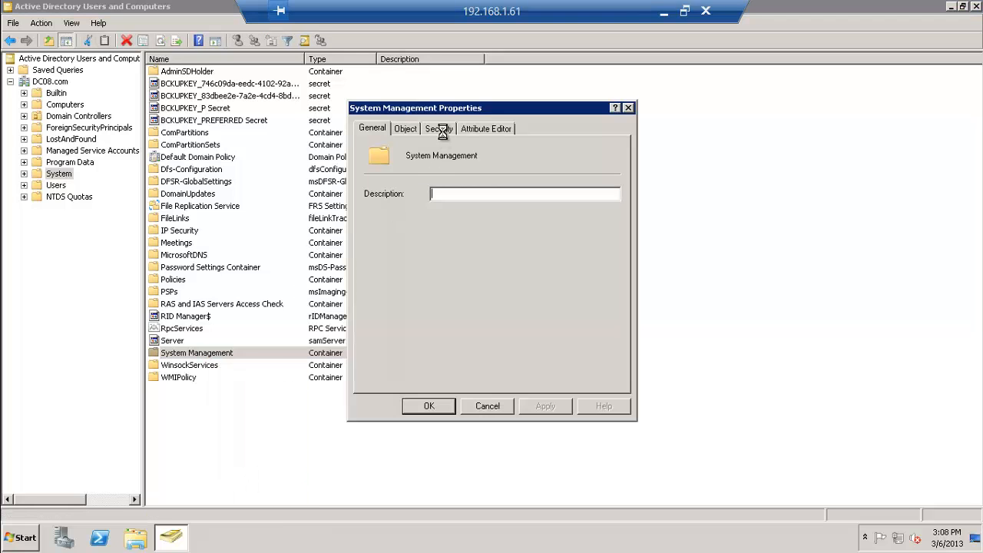
click(441, 129)
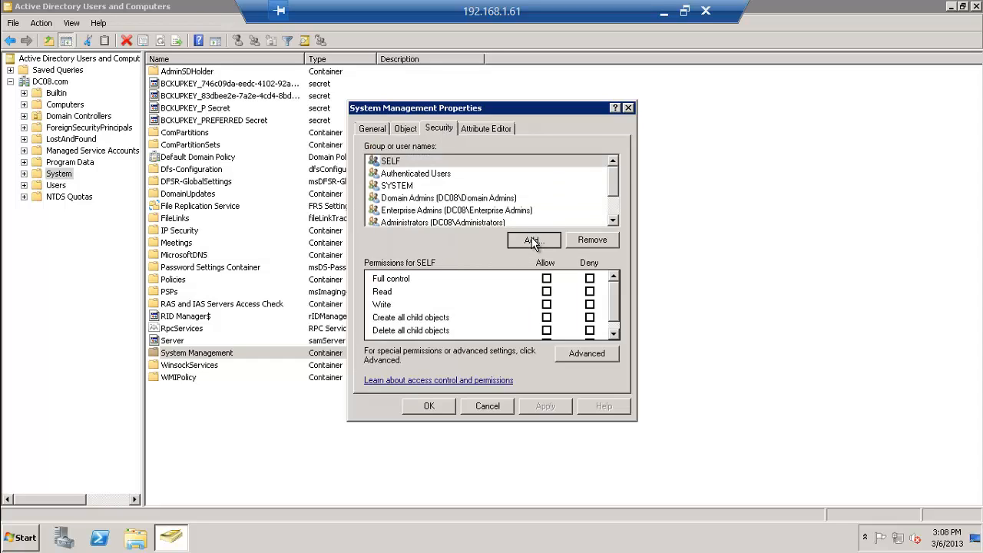
click(533, 241)
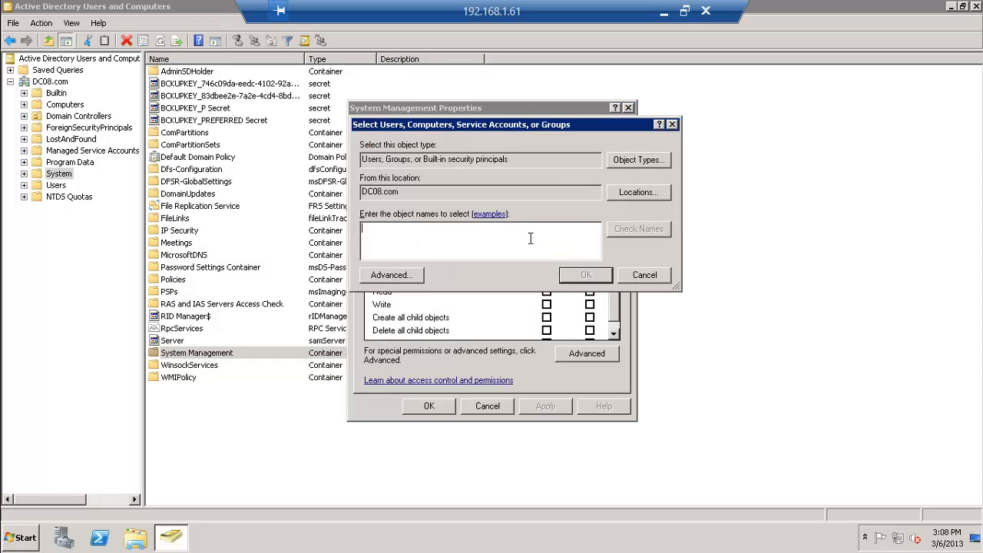
click(649, 160)
click(372, 198)
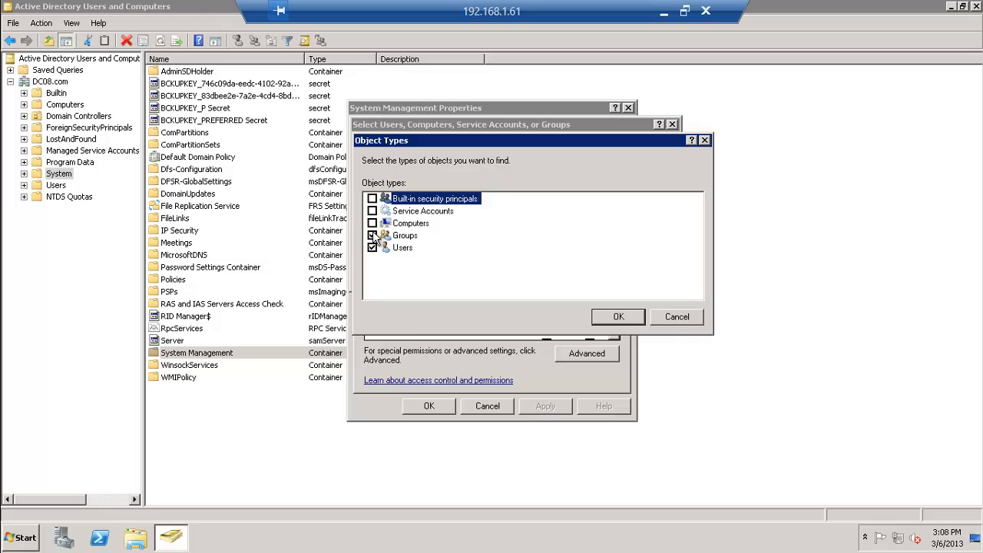
click(372, 235)
click(372, 247)
click(371, 222)
click(607, 317)
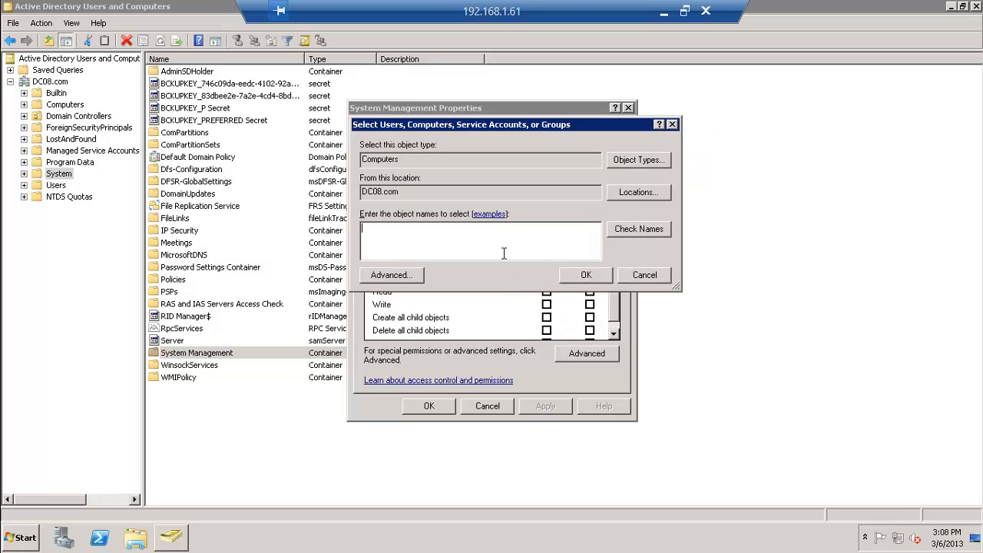
Add the SCCM-2012 computer with Allow Full control and open the advanced security settings
click(407, 275)
click(690, 244)
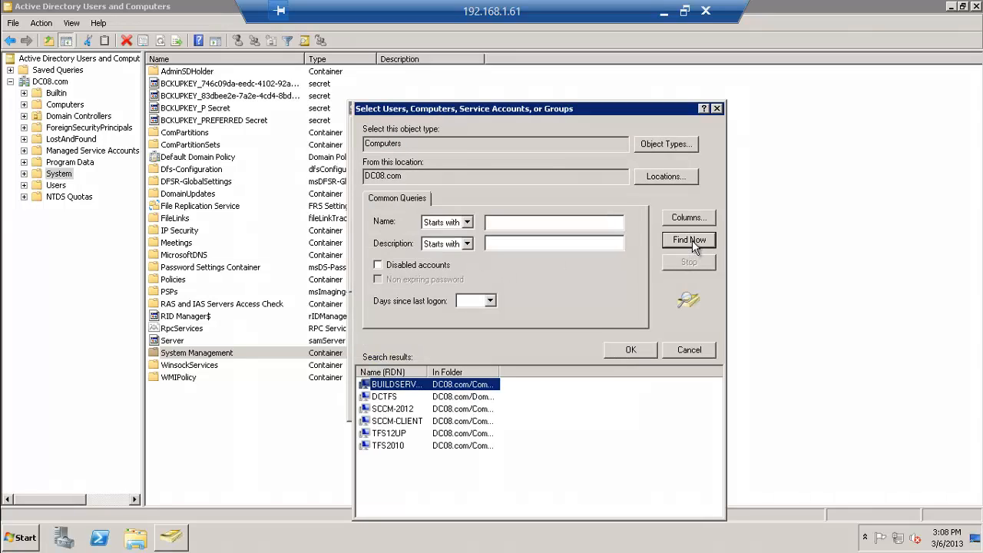
double_click(400, 408)
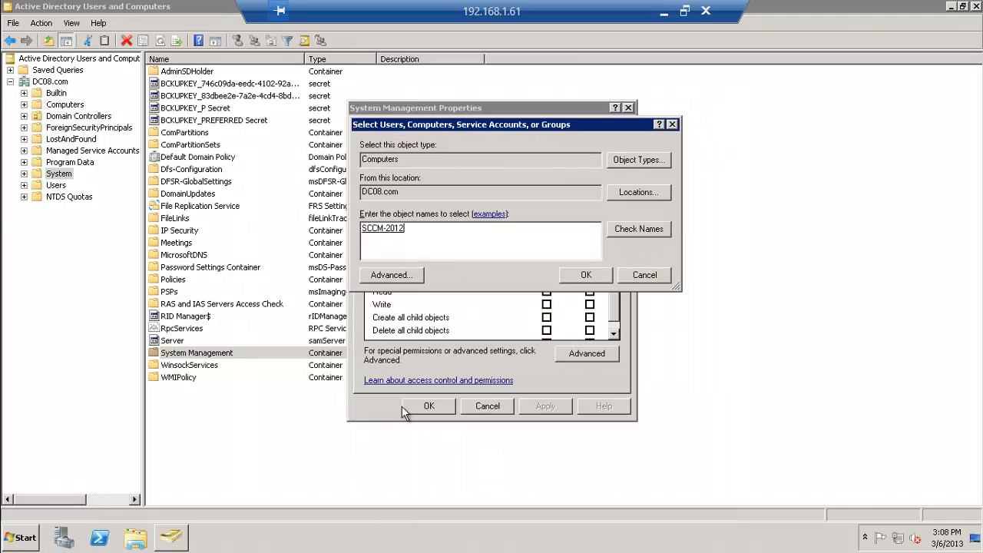
click(574, 276)
click(546, 279)
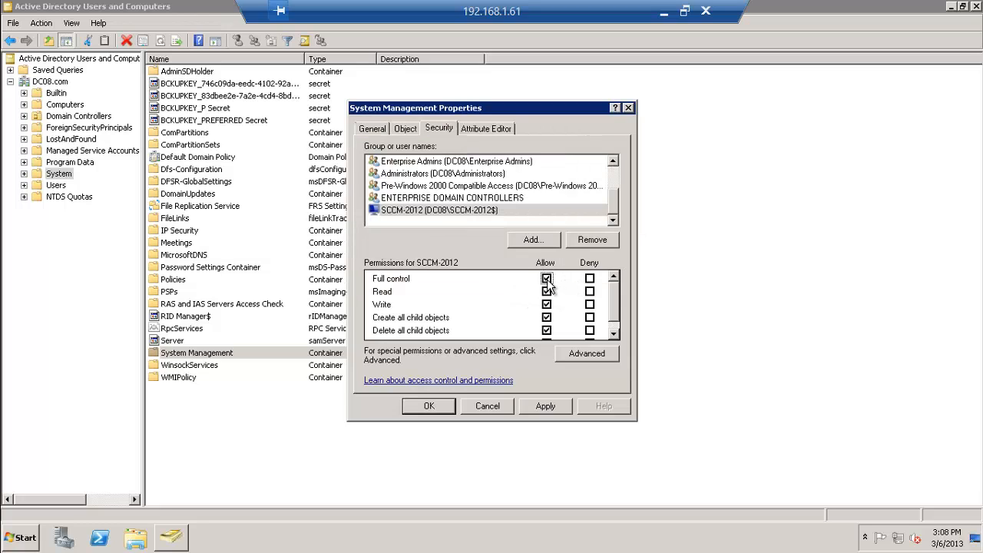
click(574, 354)
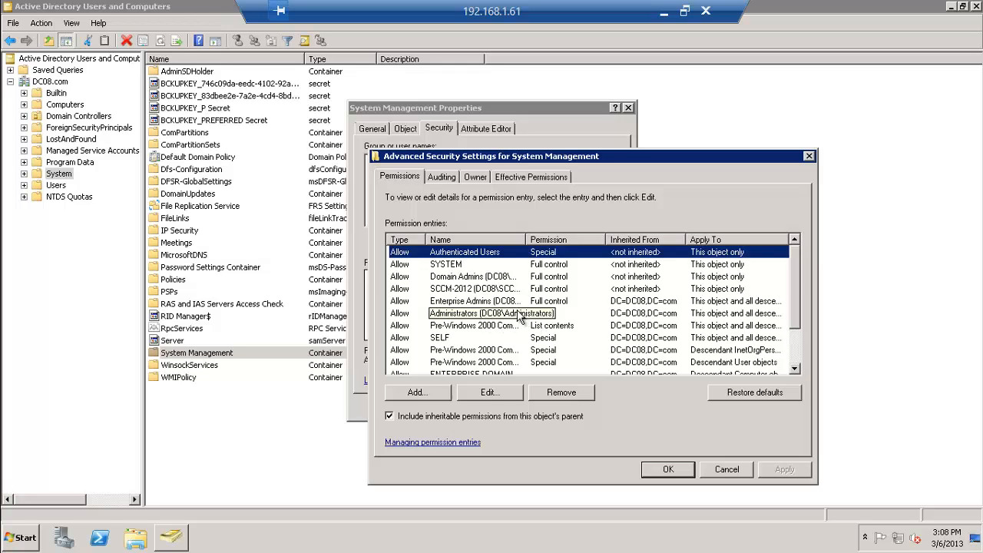
Edit SCCM-2012's permission entry to apply to this object and all descendant objects, then confirm all dialogs
click(513, 290)
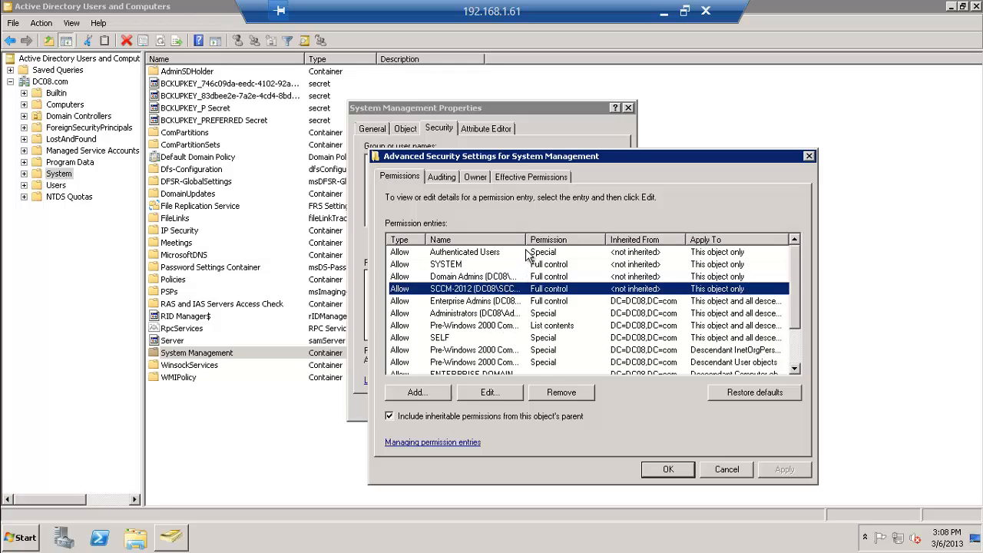
drag(526, 240, 566, 240)
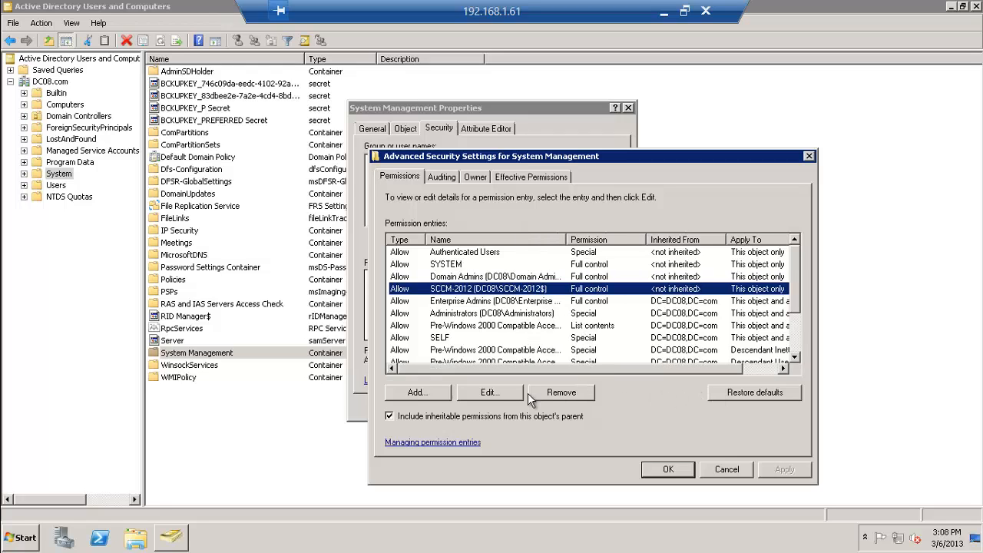
click(507, 393)
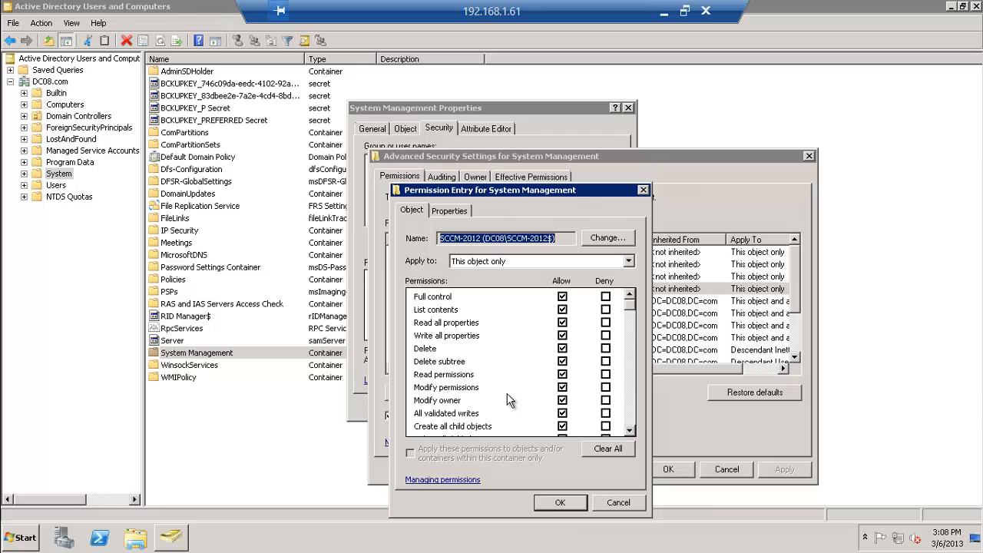
click(521, 263)
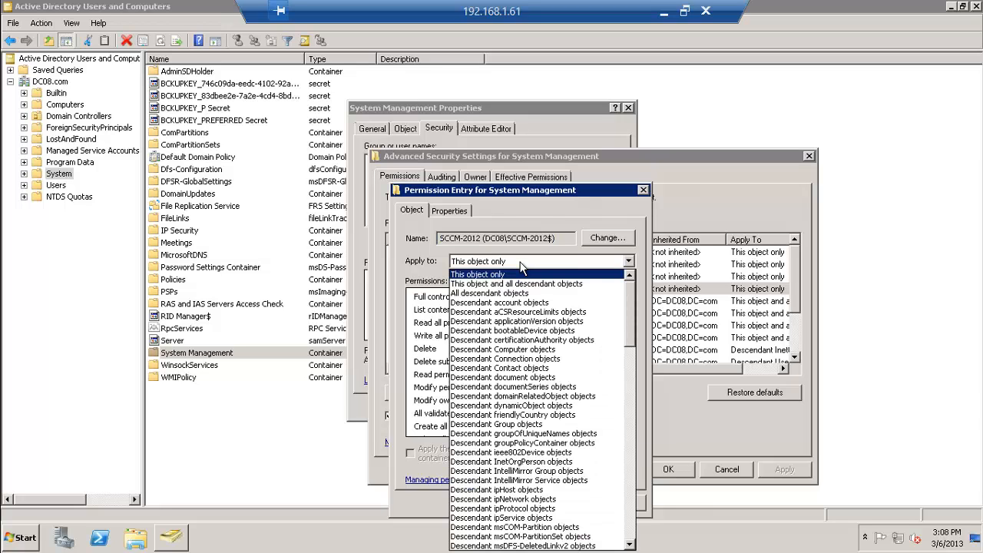
click(522, 283)
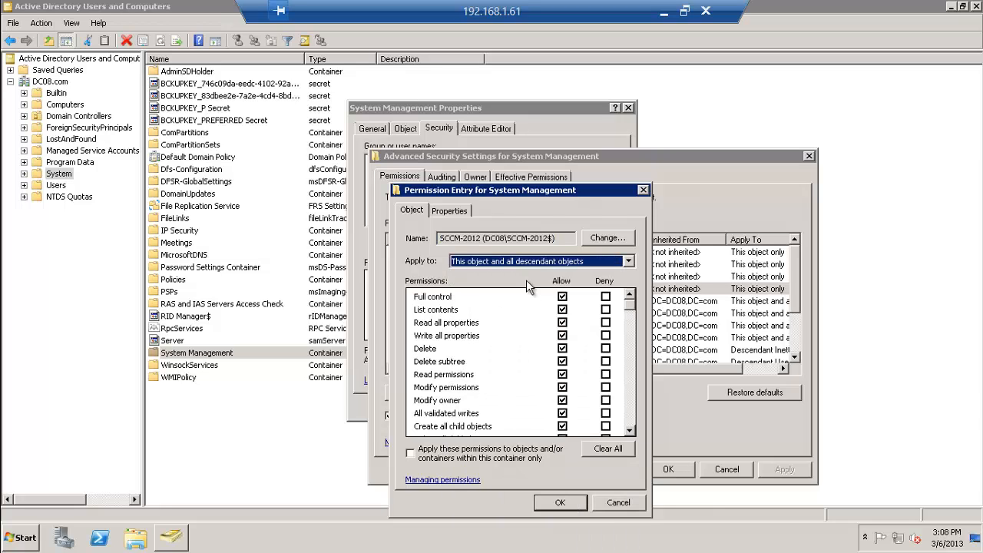
click(411, 454)
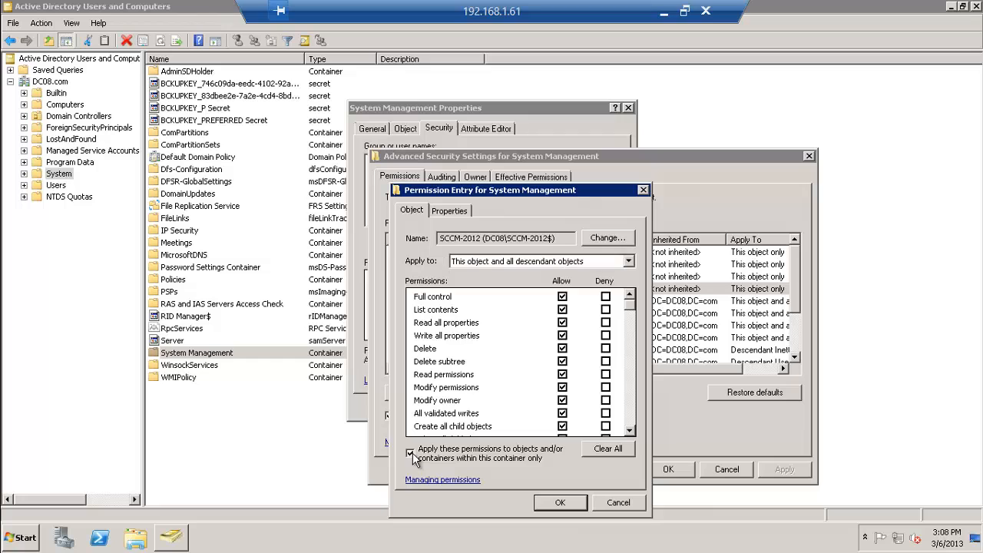
click(551, 503)
click(665, 469)
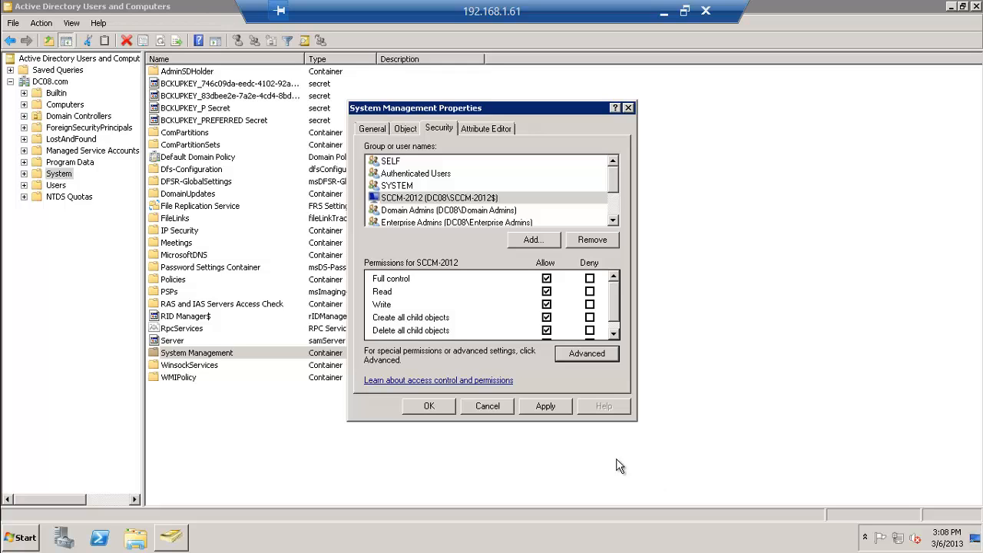
click(429, 406)
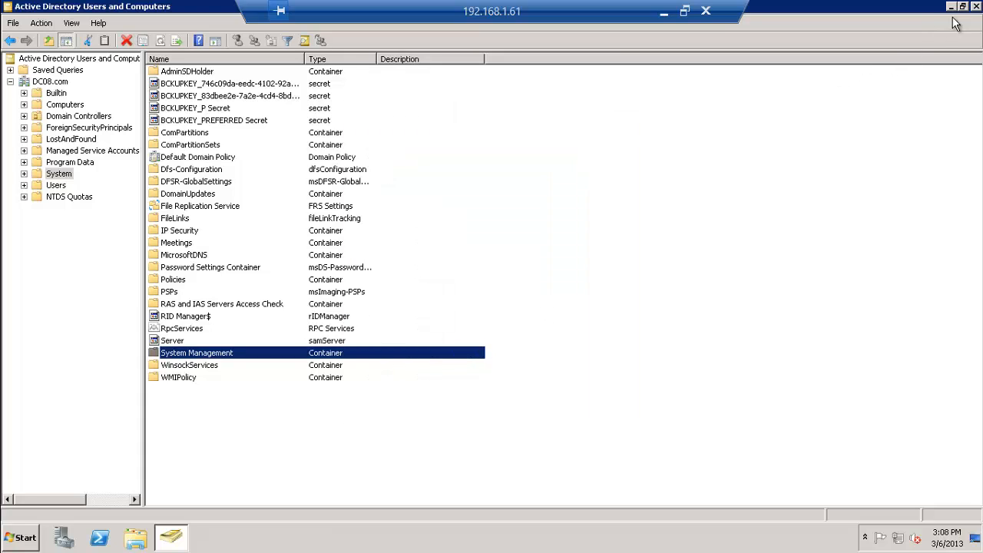
Close Active Directory Users and Computers, disconnect the remote session, and connect to the 192.168.1.103 server
click(975, 7)
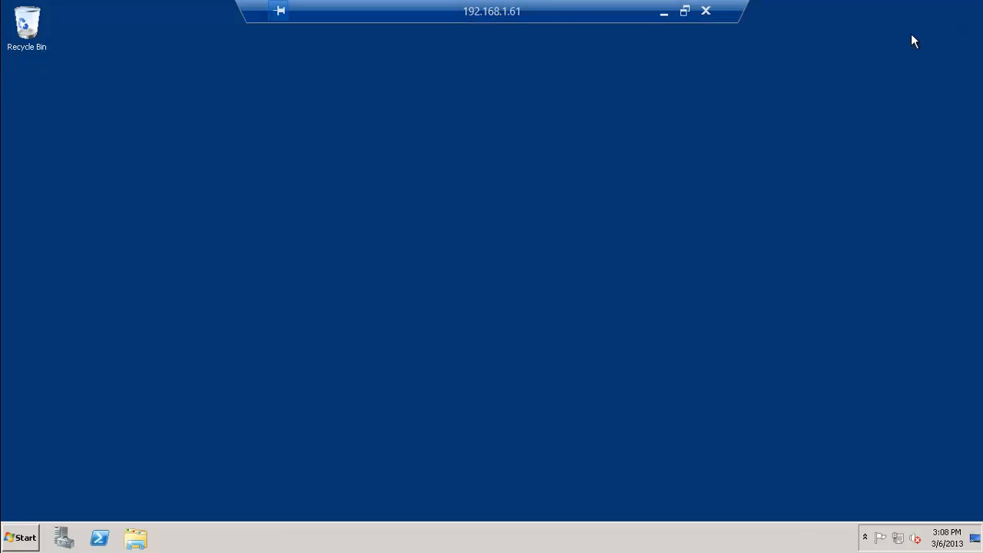
click(705, 11)
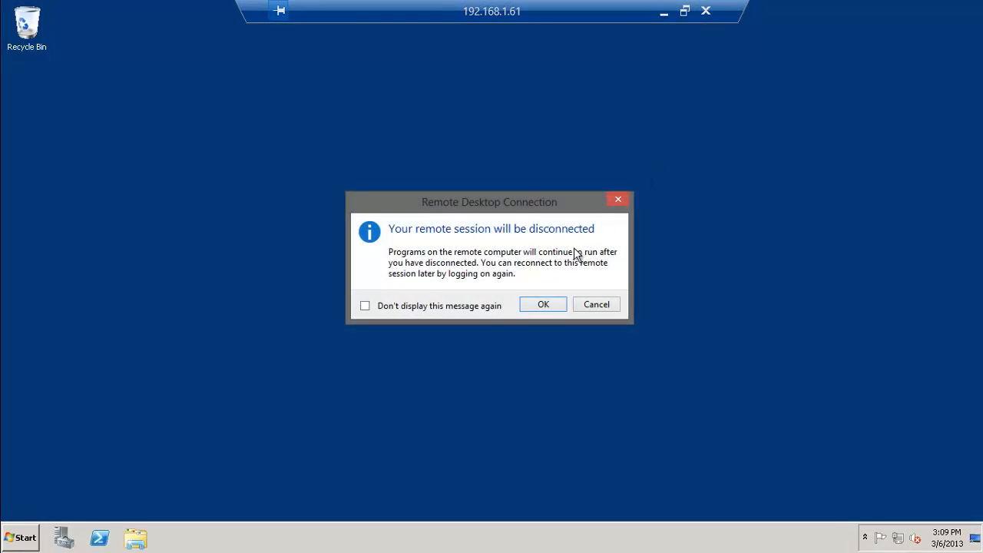
click(547, 304)
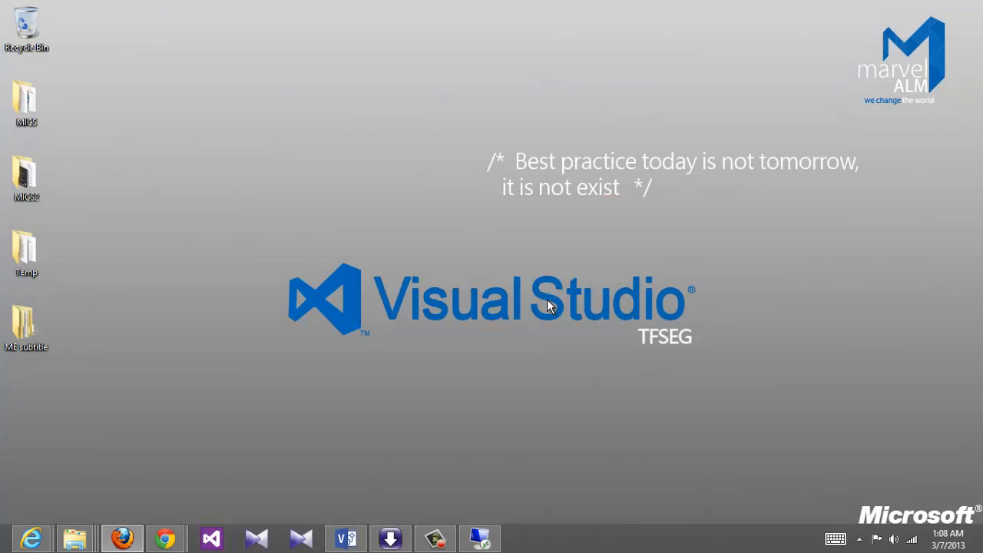
click(483, 538)
Browse \\192.168.1.104 to ISOs > 6-System Center > System Center 2012 and widen the Name column
key(super+r)
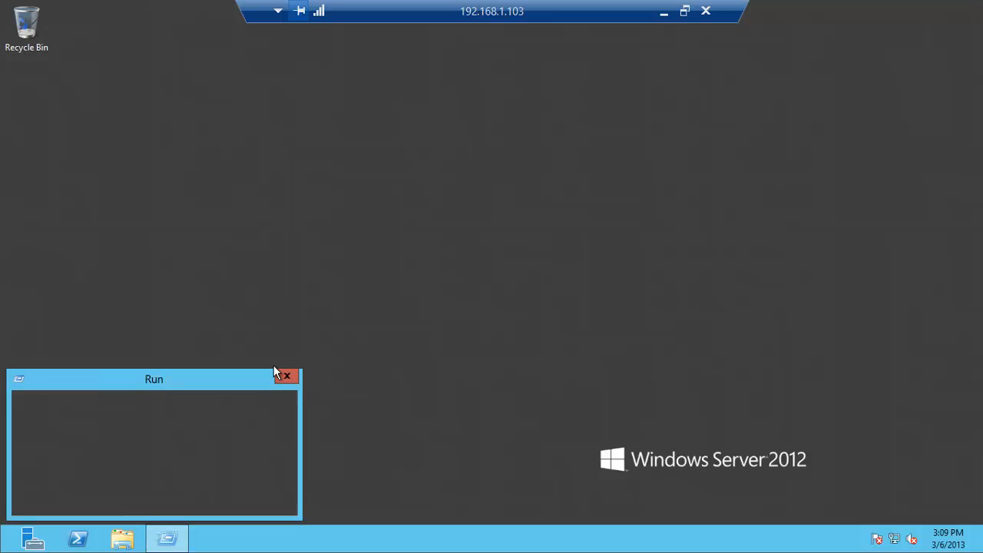
key(Return)
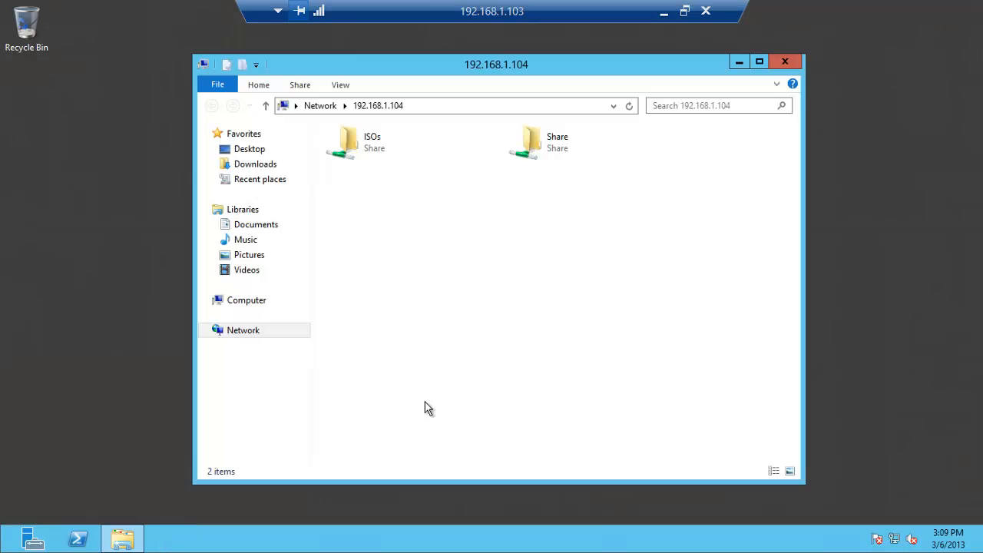
double_click(347, 141)
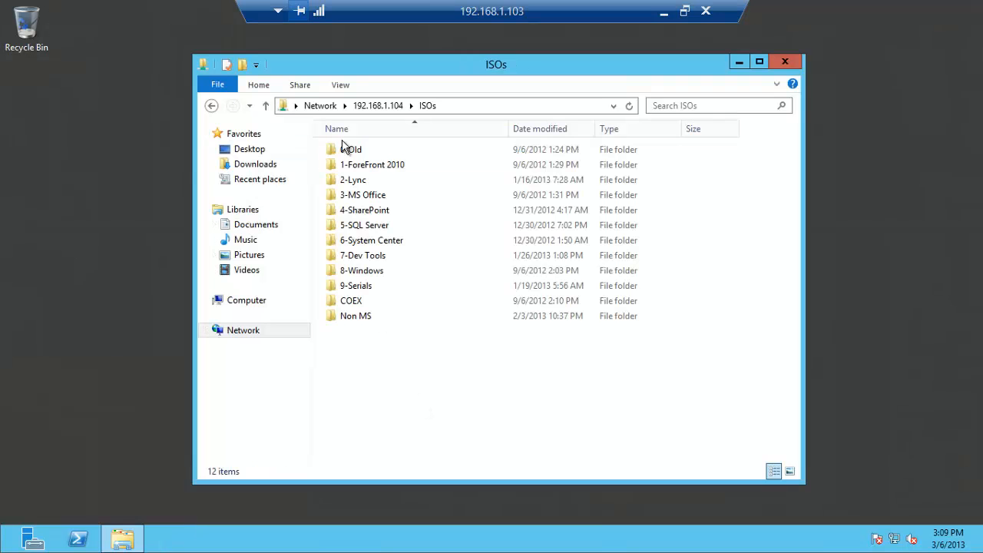
double_click(372, 242)
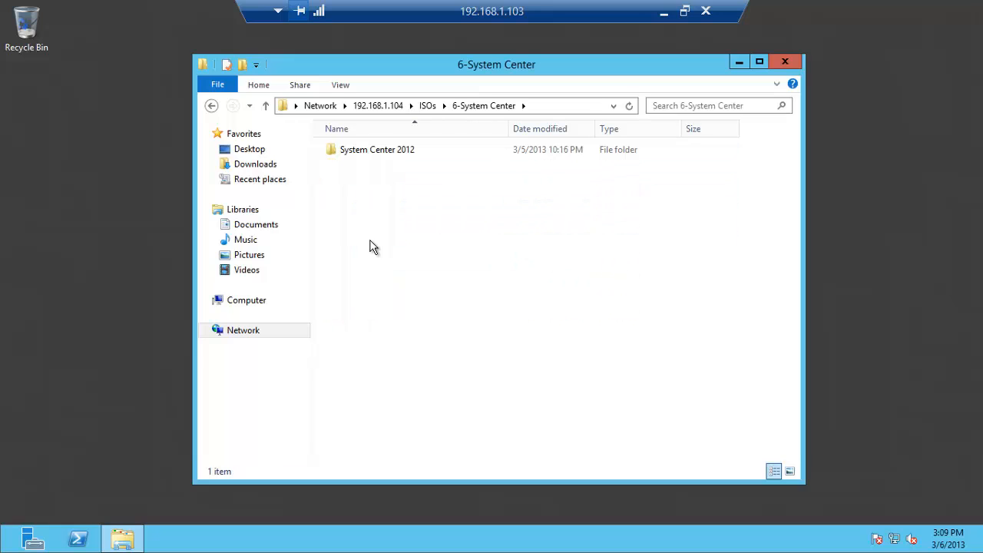
double_click(398, 157)
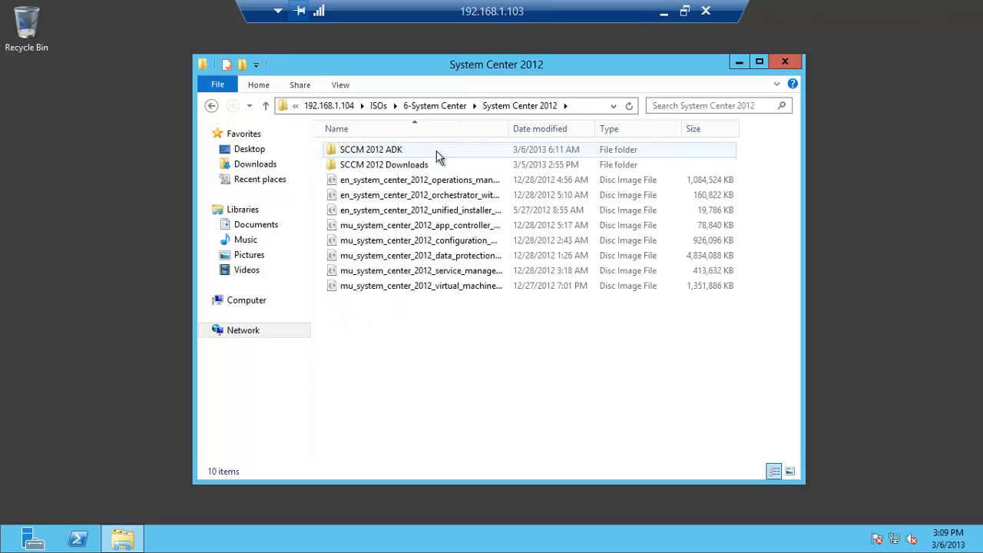
drag(509, 129, 697, 129)
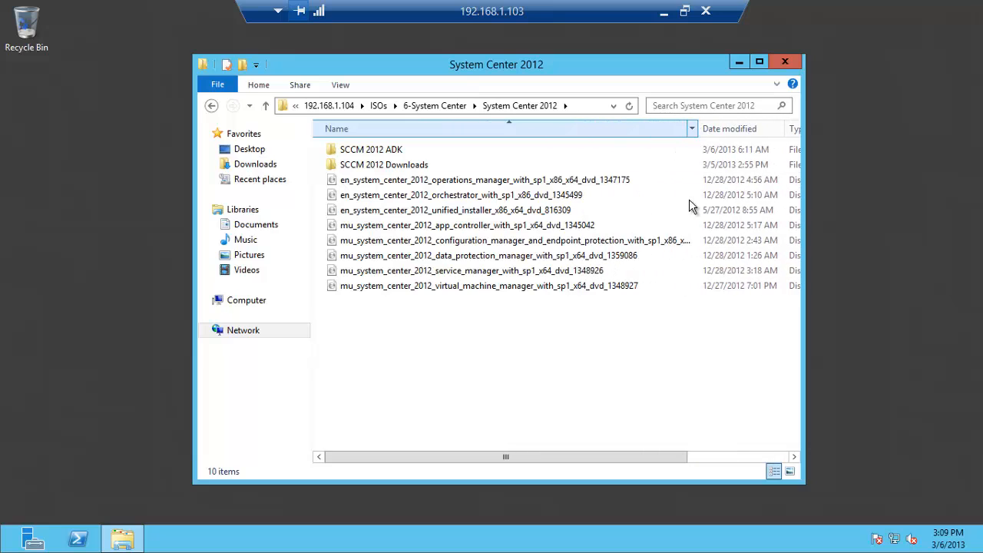
Mount the Configuration Manager disc image as drive G:
click(538, 242)
right_click(538, 245)
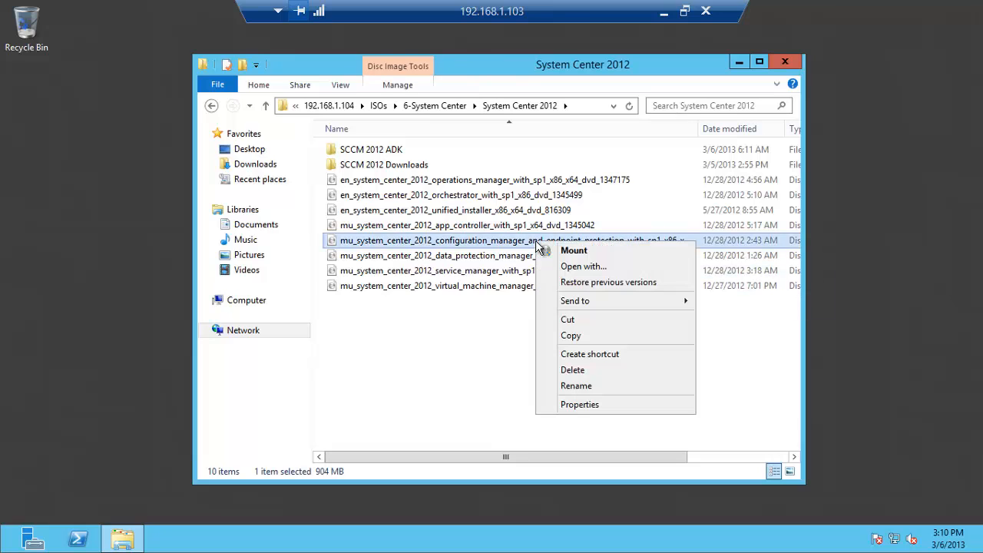
click(572, 256)
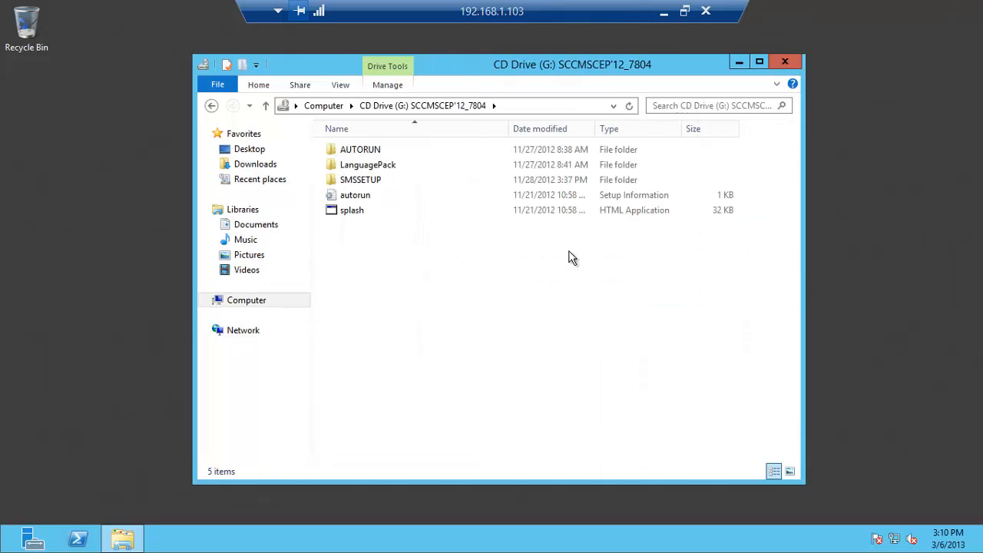
Run extadsch from SMSSETUP\BIN\X64, approving the UAC prompt, then return to the Computer view
double_click(374, 182)
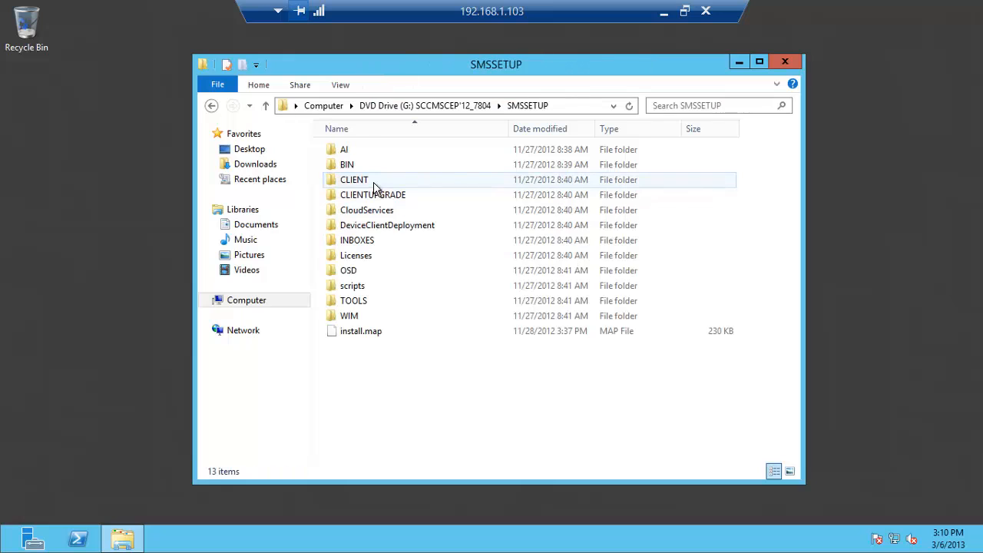
double_click(363, 165)
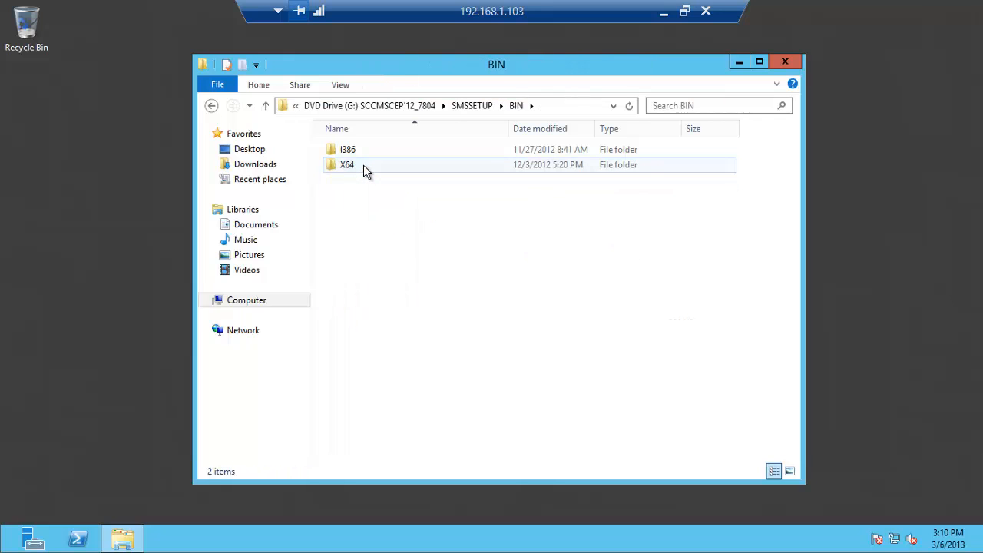
double_click(363, 164)
click(489, 150)
text(ext)
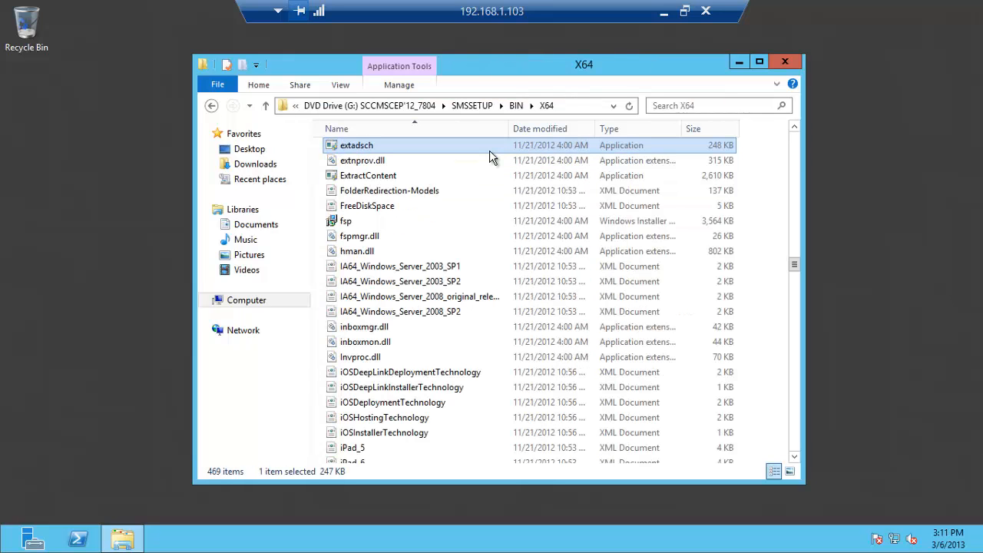
double_click(370, 150)
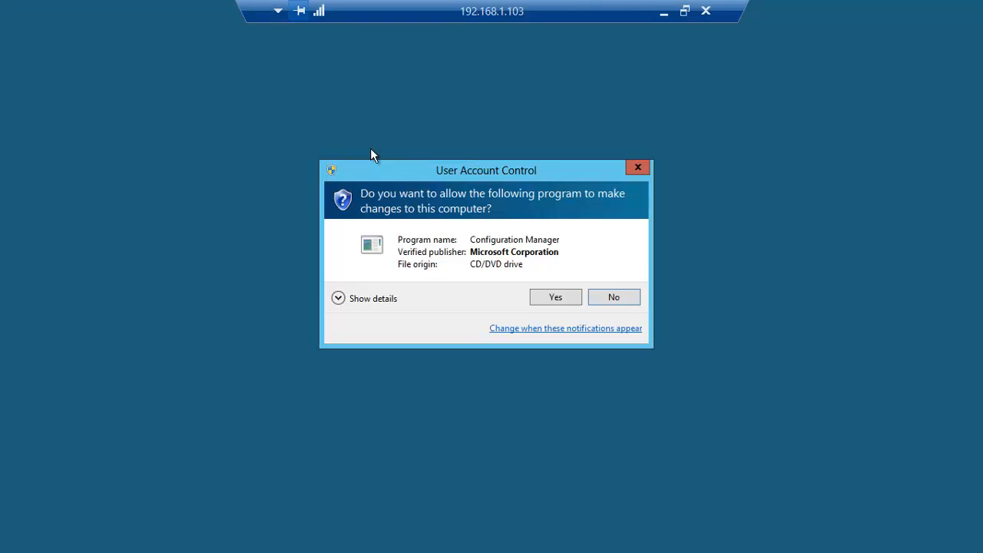
click(554, 299)
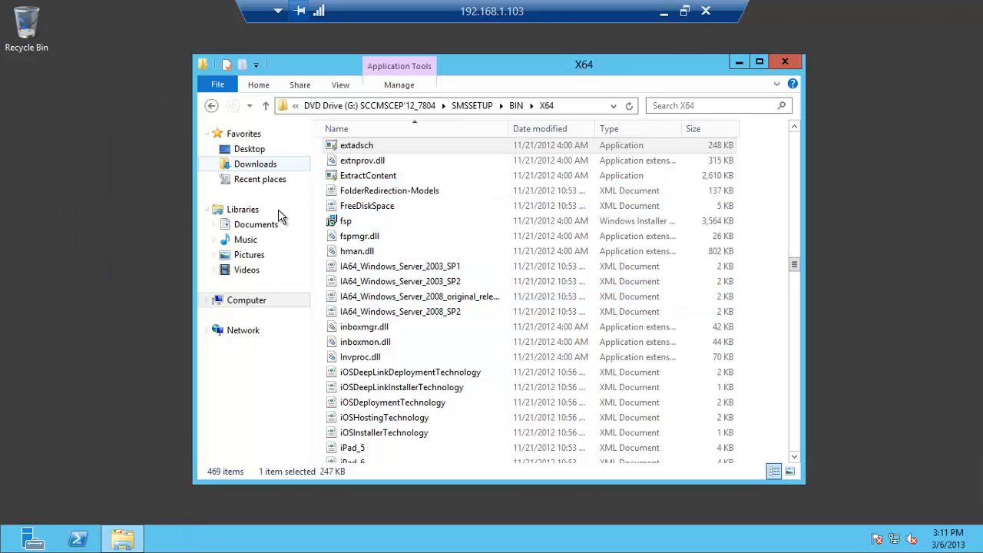
click(259, 303)
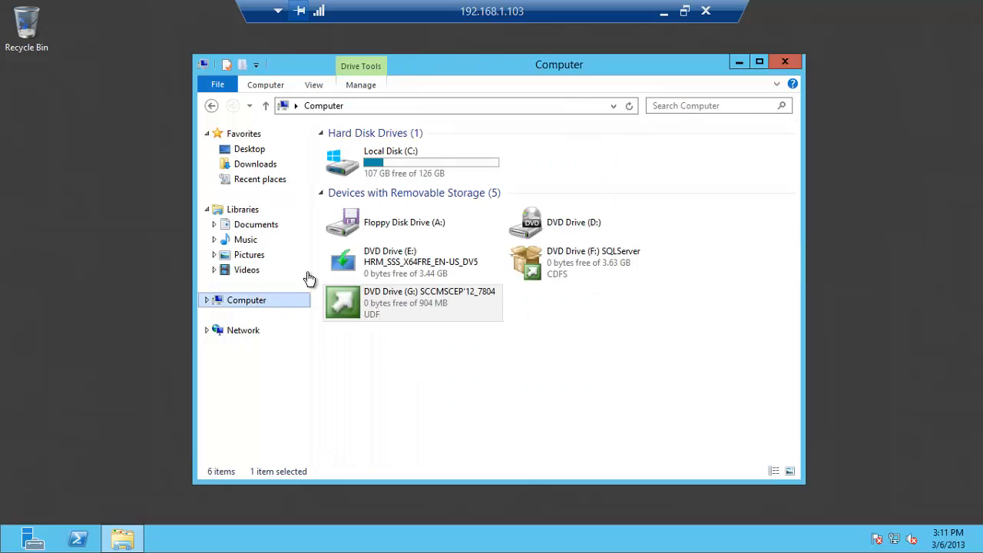
Open ExtADSch.txt from C: maximized, highlight the 'Successfully extended the Active Directory schema' line, then close it
double_click(382, 169)
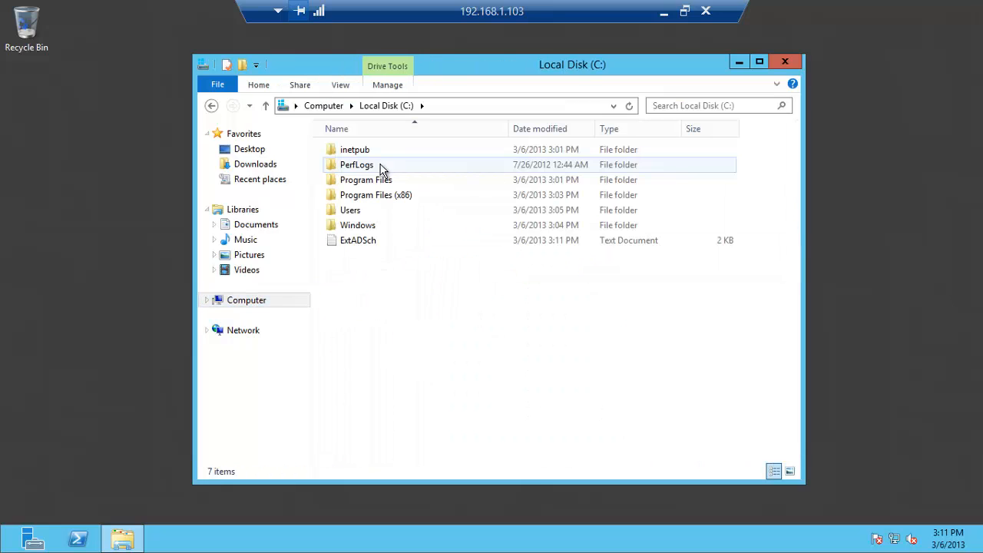
double_click(361, 241)
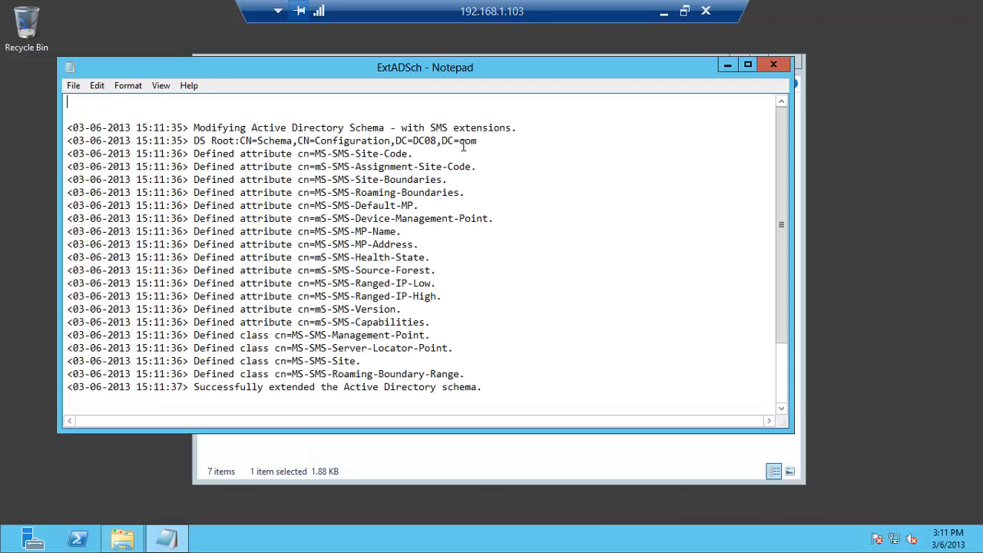
double_click(480, 65)
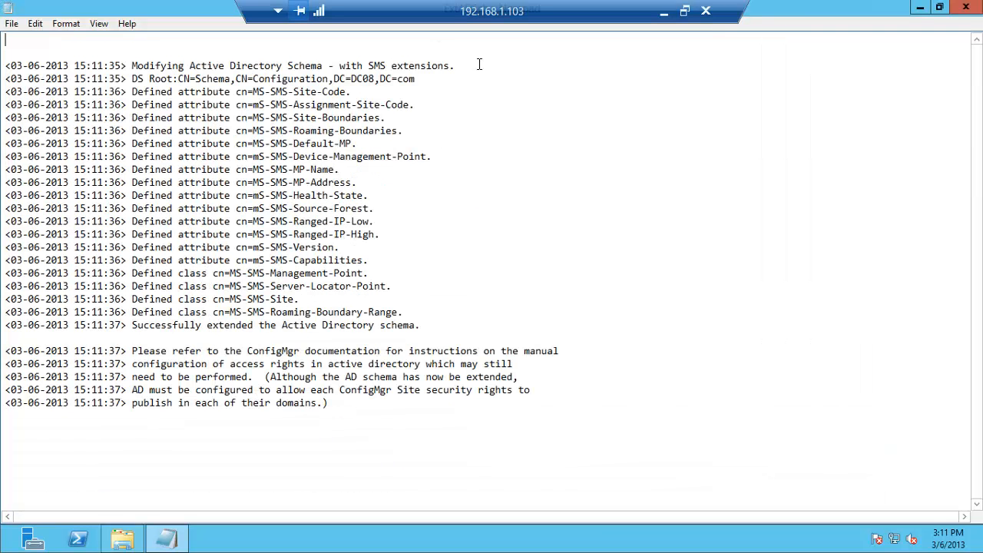
drag(132, 325, 419, 325)
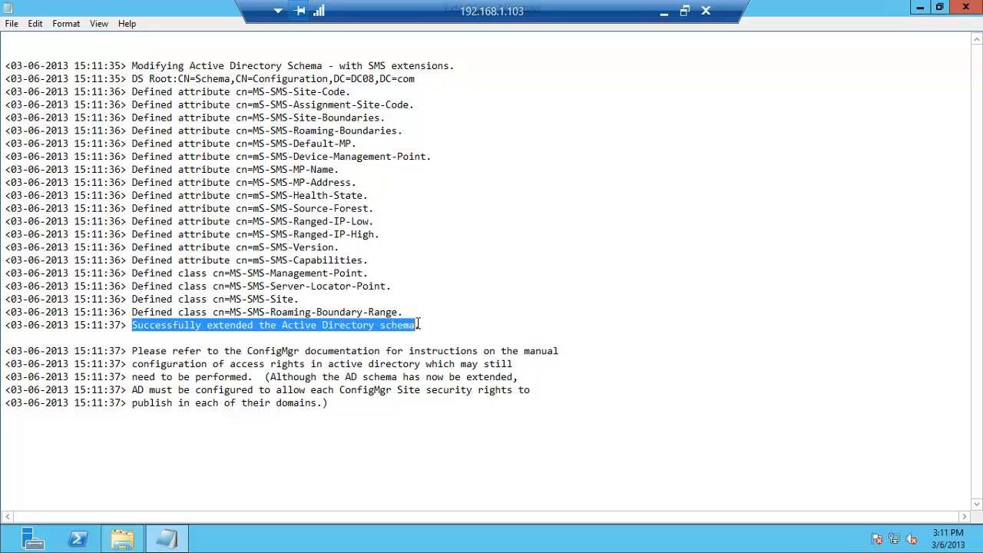
click(961, 12)
Browse \\192.168.1.104 to ISOs > 5-SQL Server > SQL Server 2012
click(131, 542)
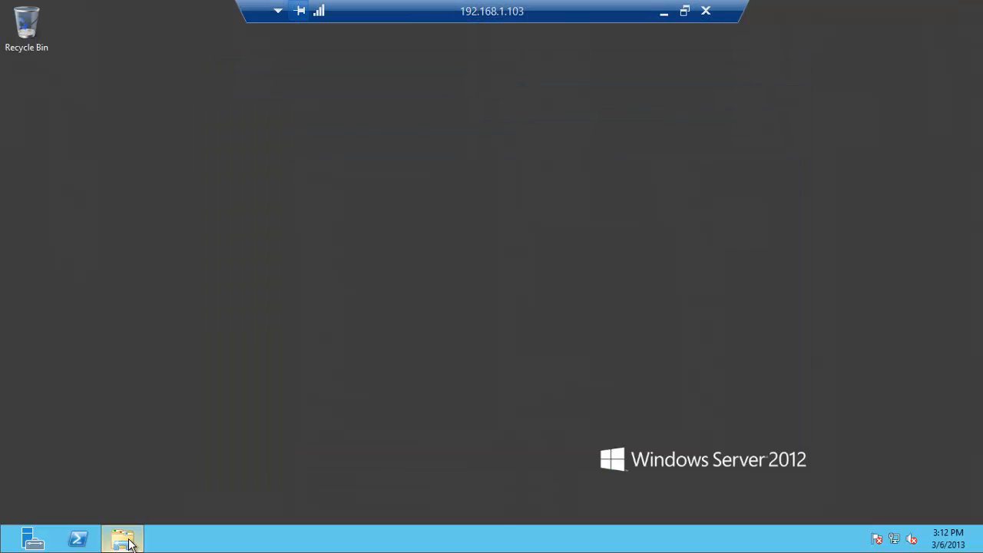
click(129, 542)
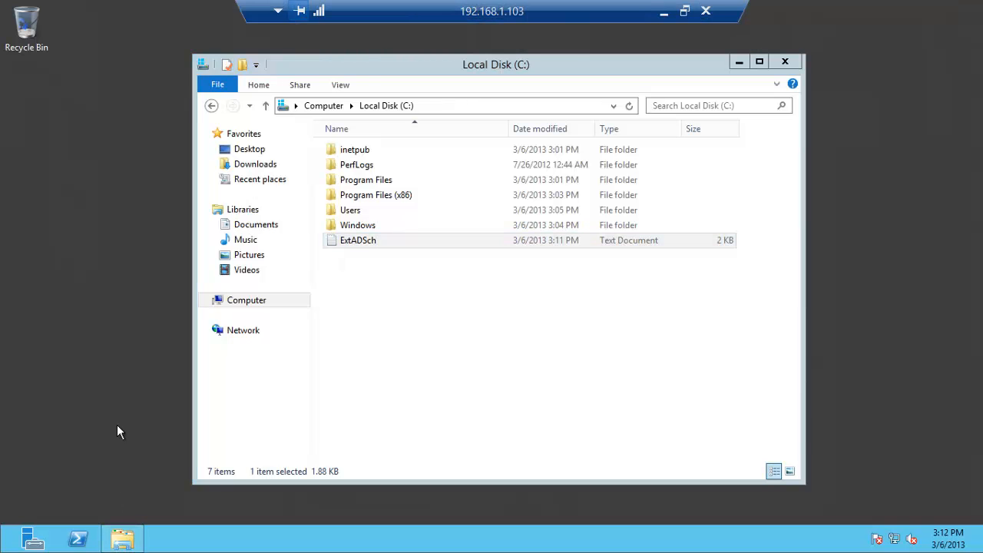
key(super+r)
key(Return)
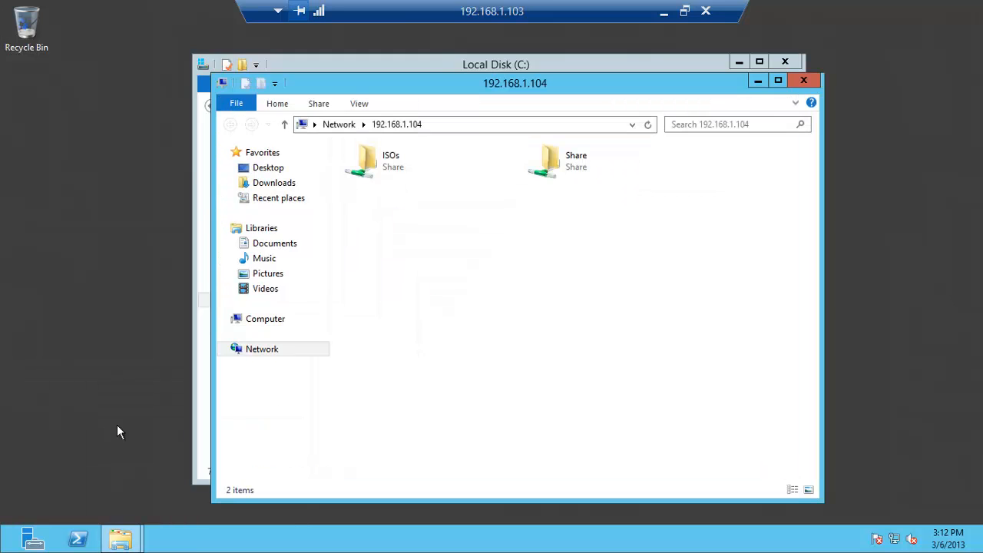
double_click(385, 165)
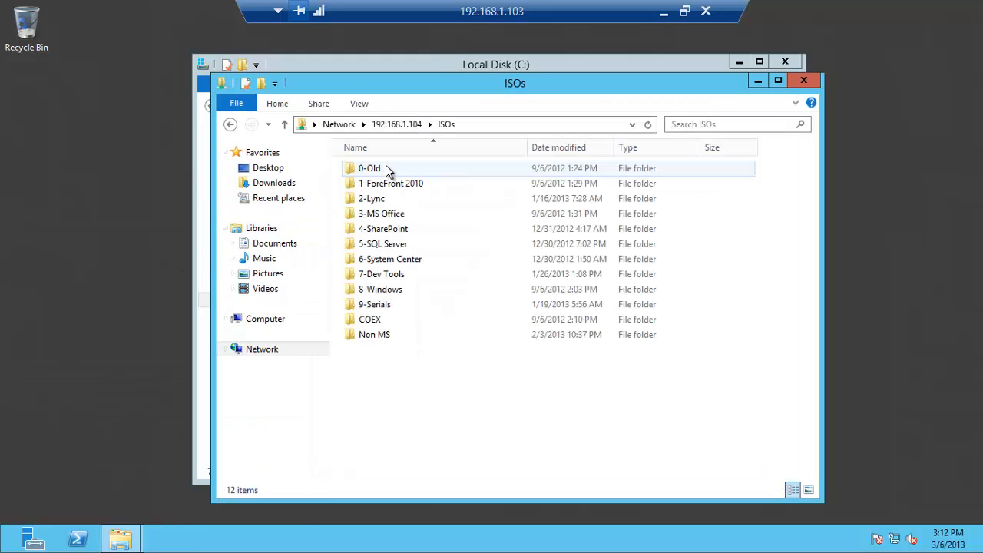
double_click(384, 244)
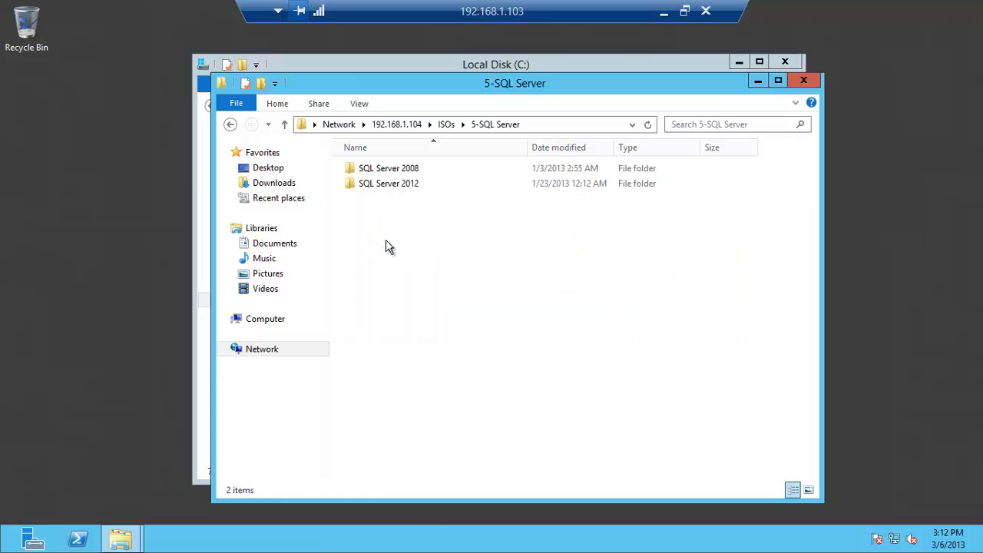
double_click(403, 185)
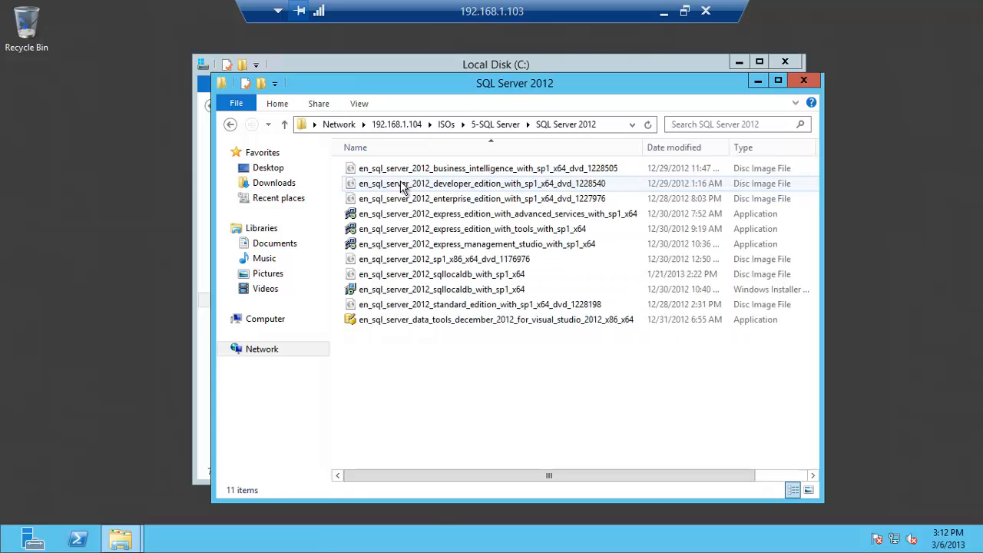
Mount the SQL Server 2012 Standard ISO as F: and launch its setup, approving UAC
double_click(452, 305)
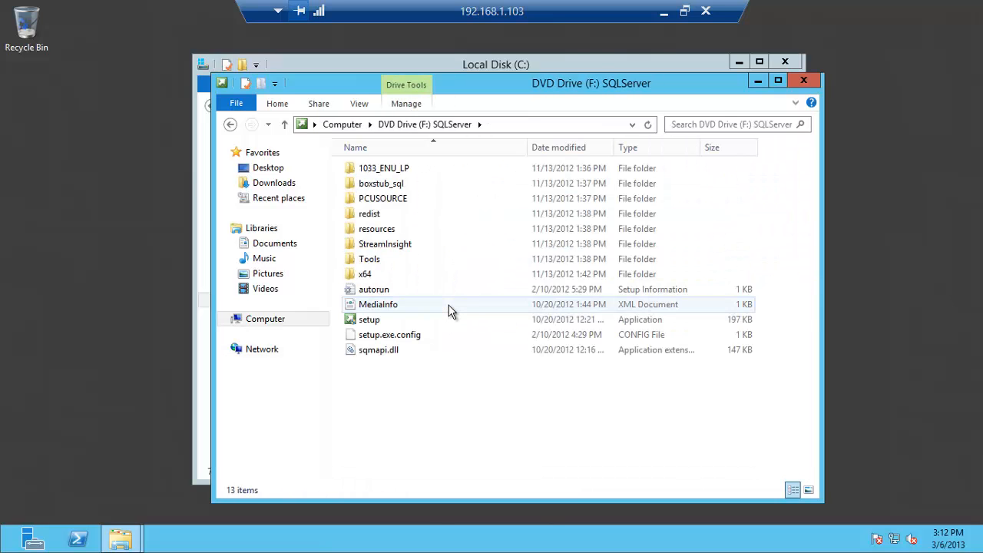
double_click(364, 320)
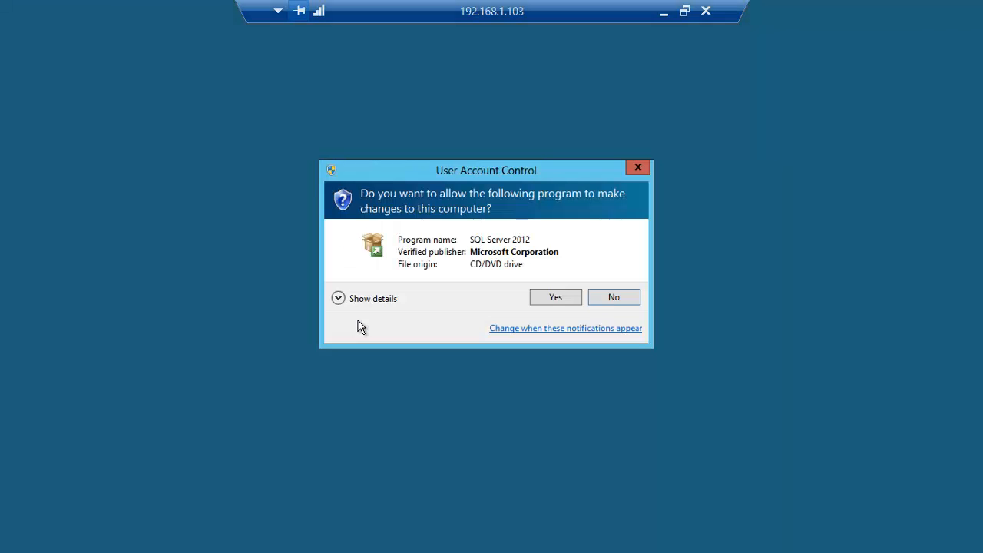
click(556, 299)
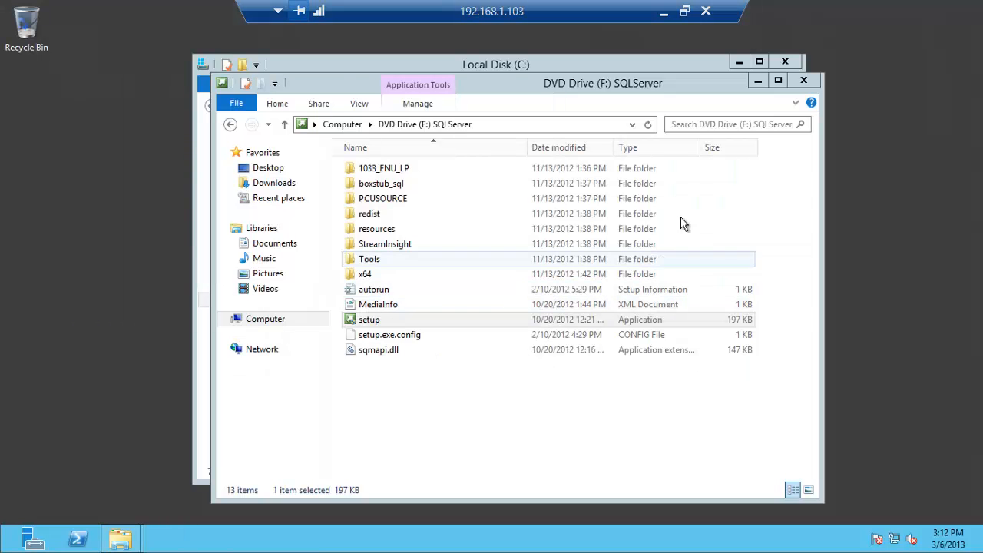
click(783, 60)
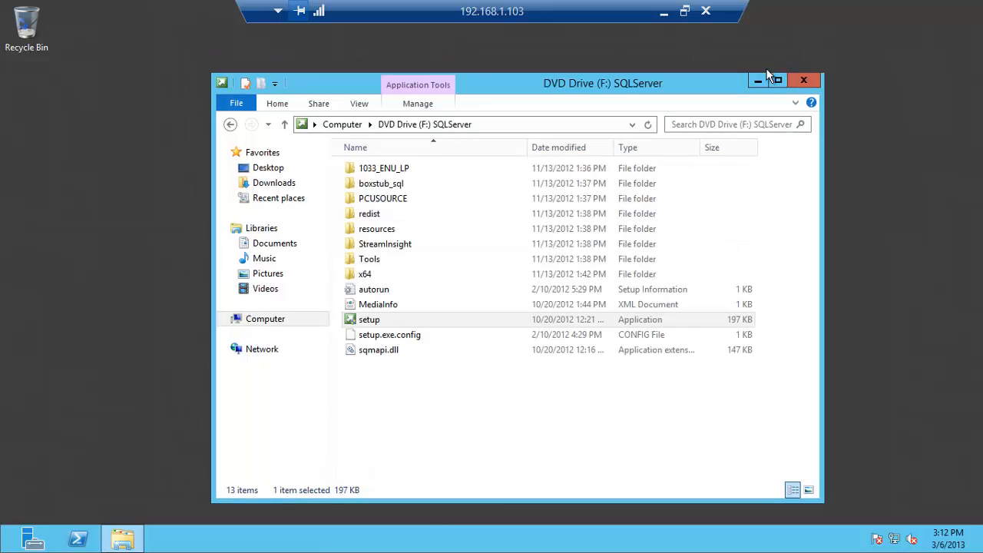
click(759, 79)
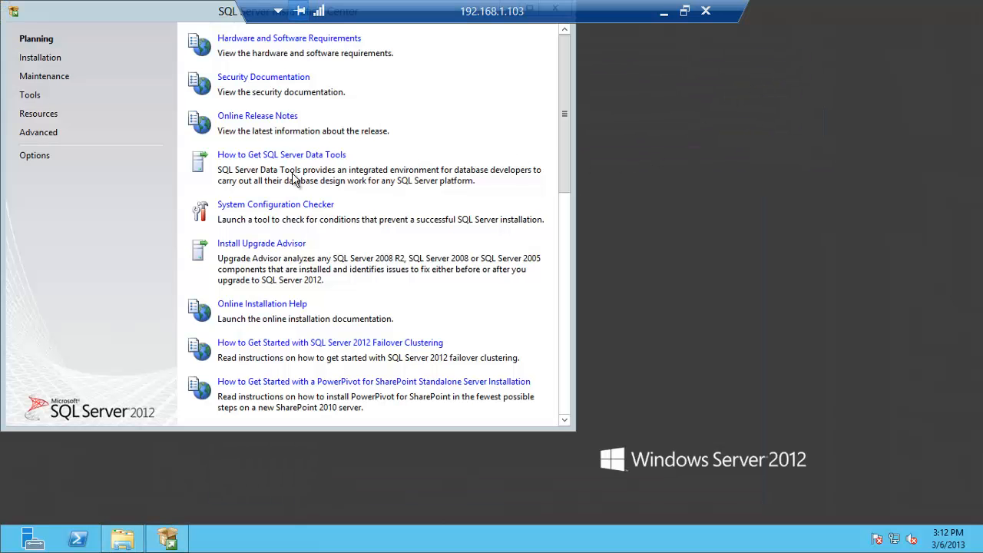
Start a new SQL Server stand-alone installation and close the duplicate Installation Center window
click(59, 63)
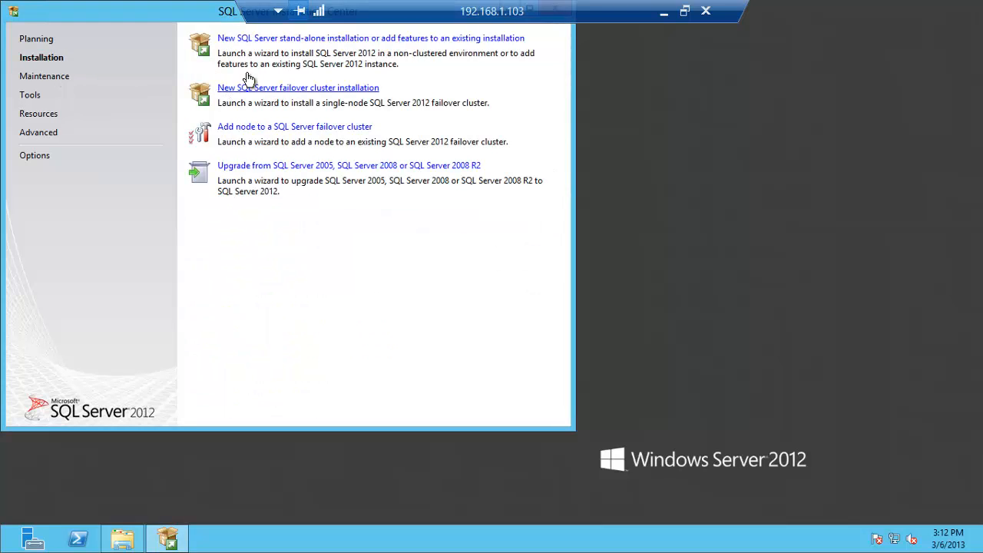
click(283, 40)
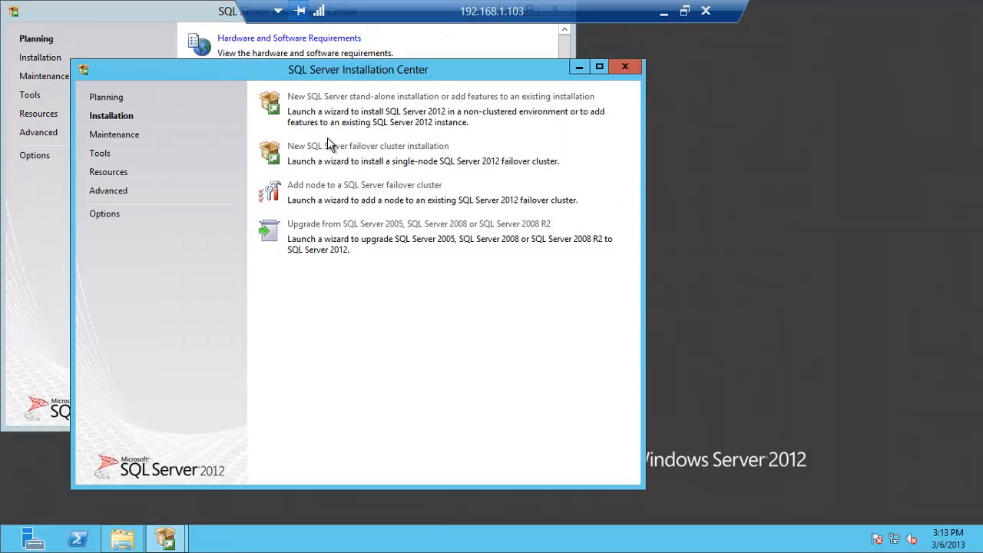
click(215, 14)
drag(192, 20, 213, 71)
click(576, 62)
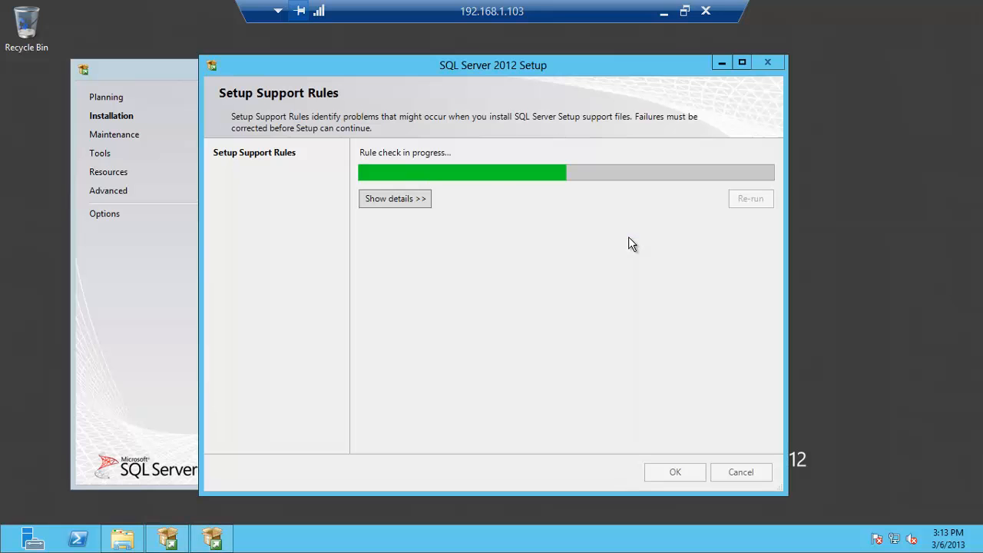
Accept the license terms, include product updates, and continue with SQL Server Feature Installation
click(667, 471)
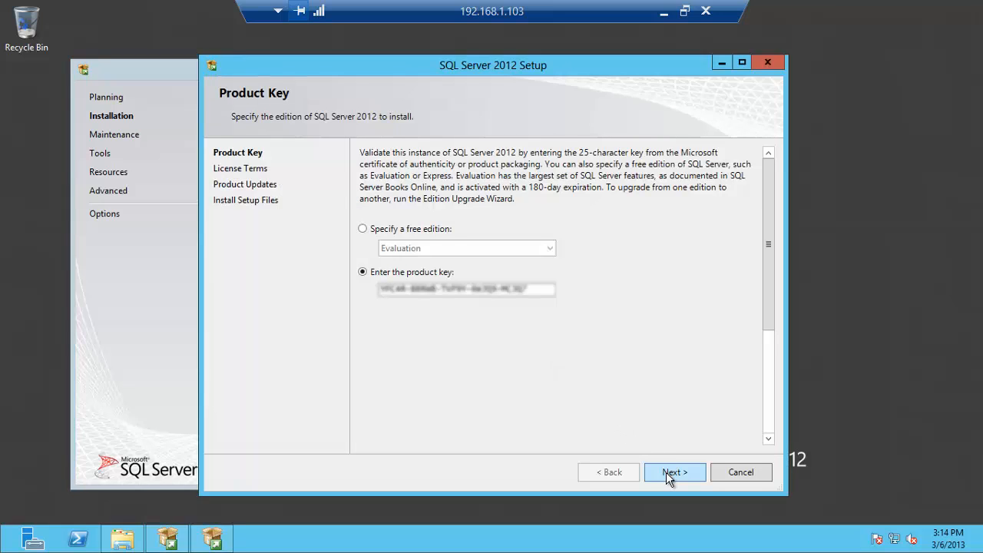
click(668, 475)
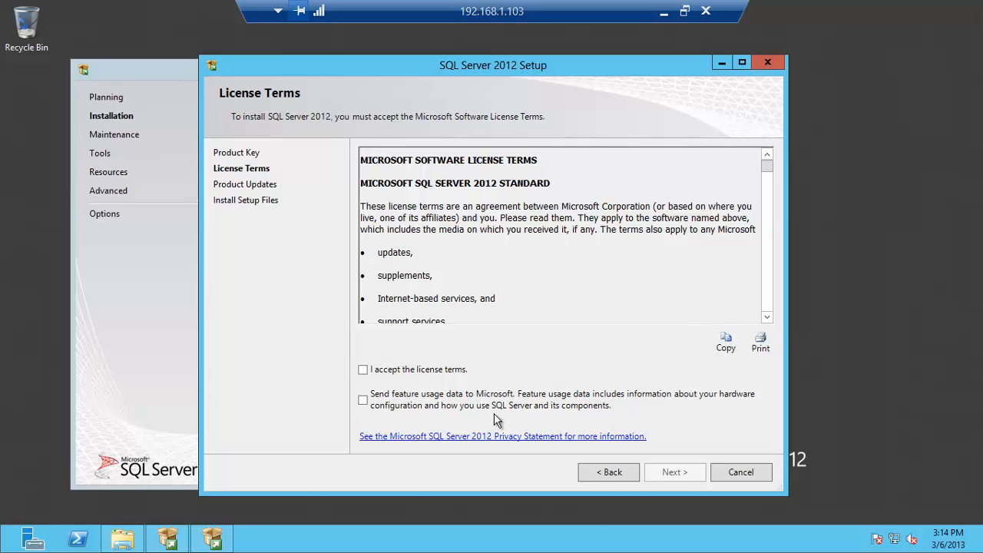
click(452, 372)
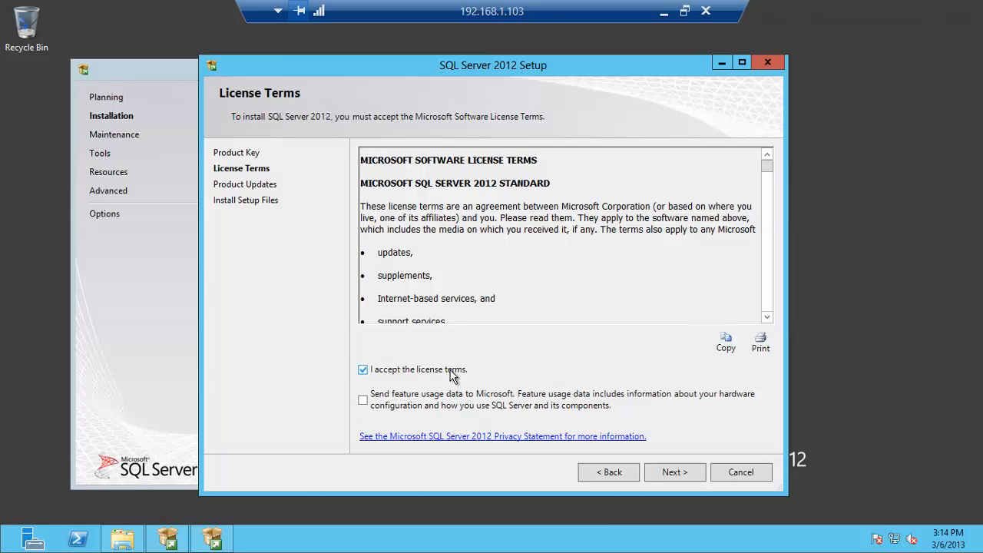
click(661, 473)
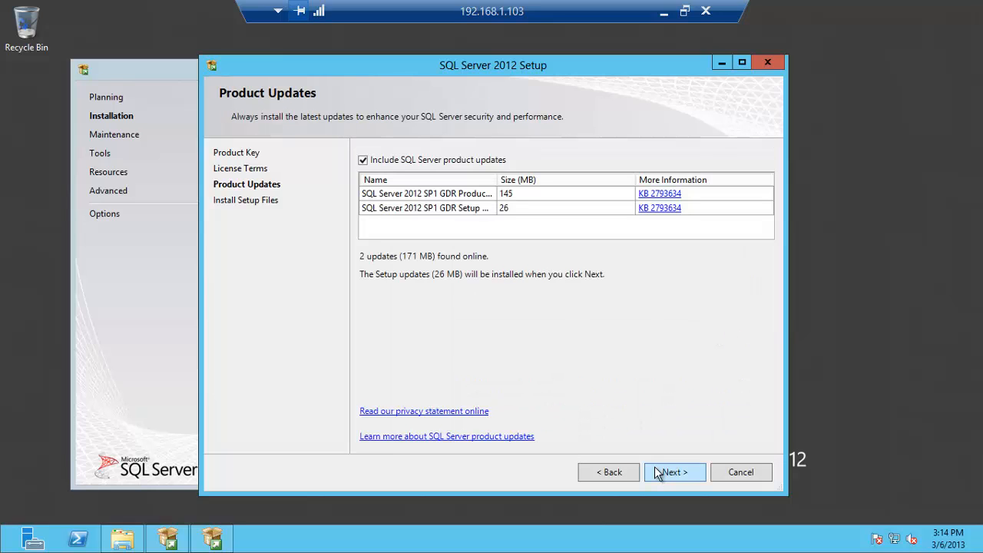
click(656, 468)
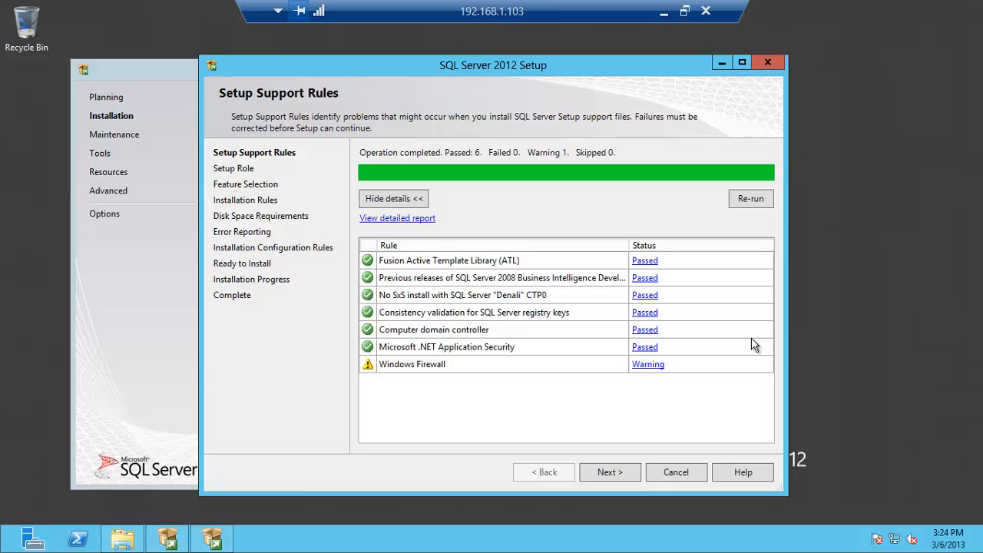
click(613, 472)
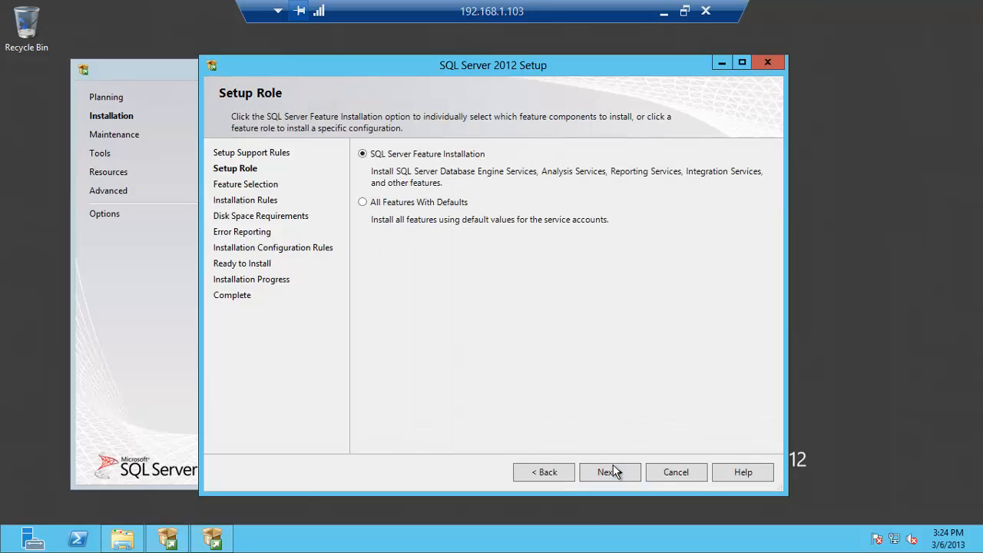
click(610, 471)
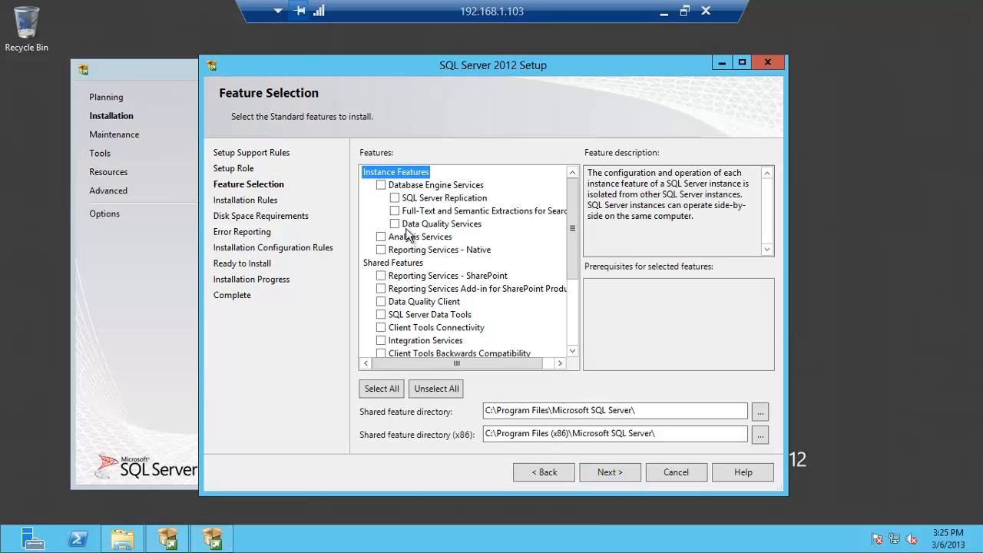
Select Database Engine Services, Client Tools Connectivity and Management Tools, then pass the installation rules
click(381, 185)
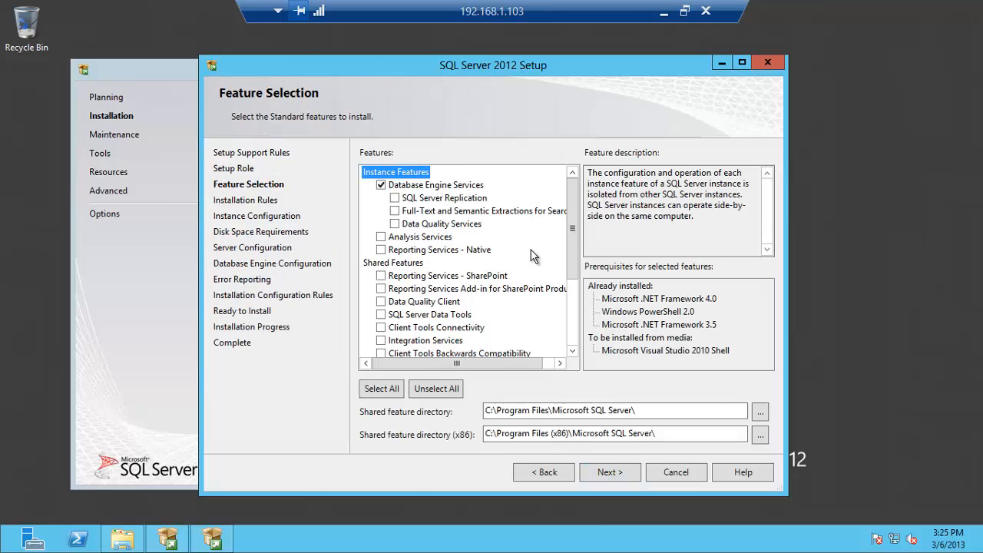
drag(573, 239, 572, 263)
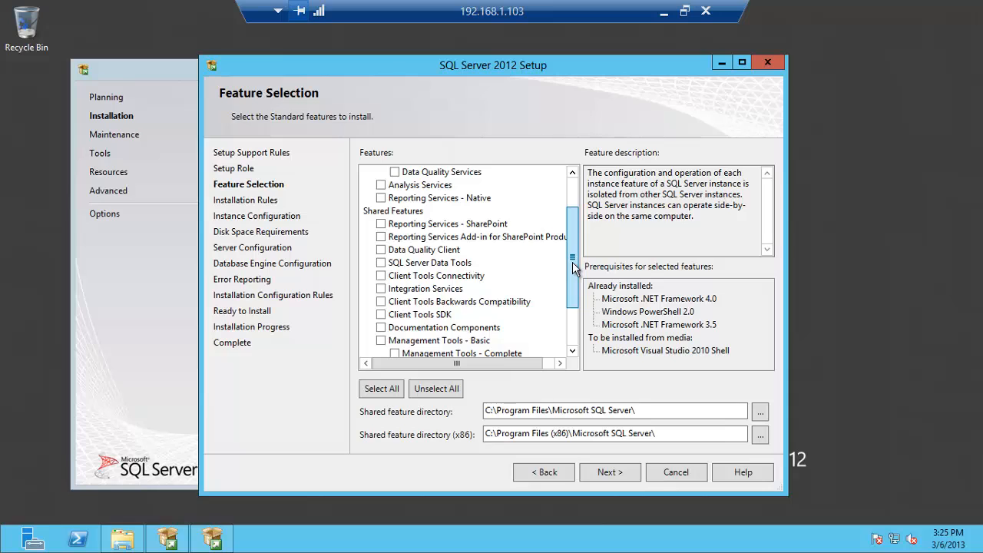
click(381, 275)
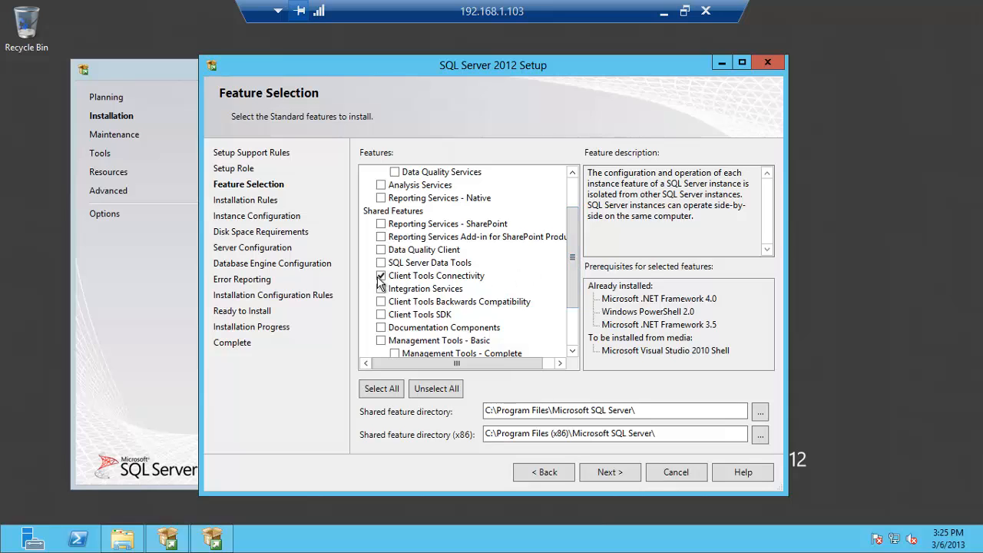
drag(573, 249, 572, 302)
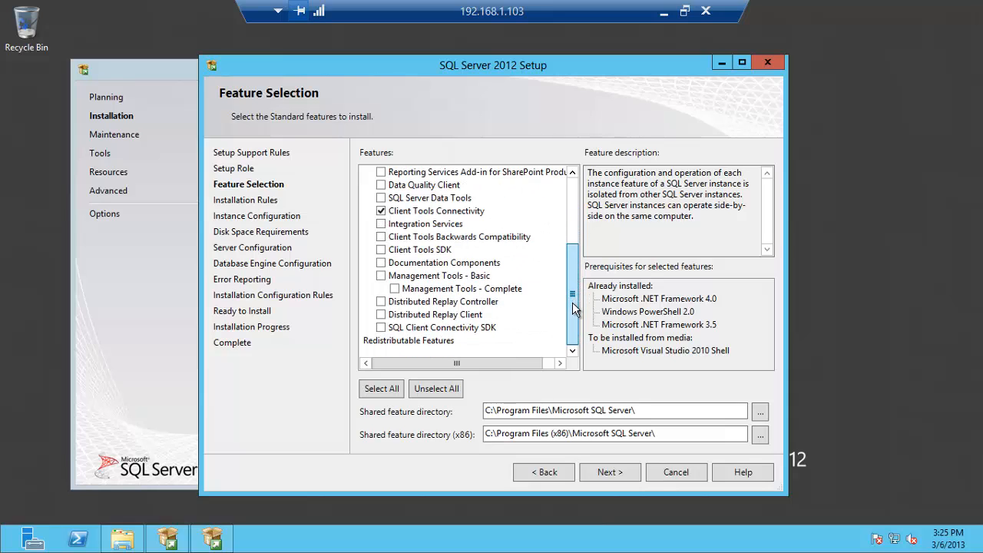
click(381, 276)
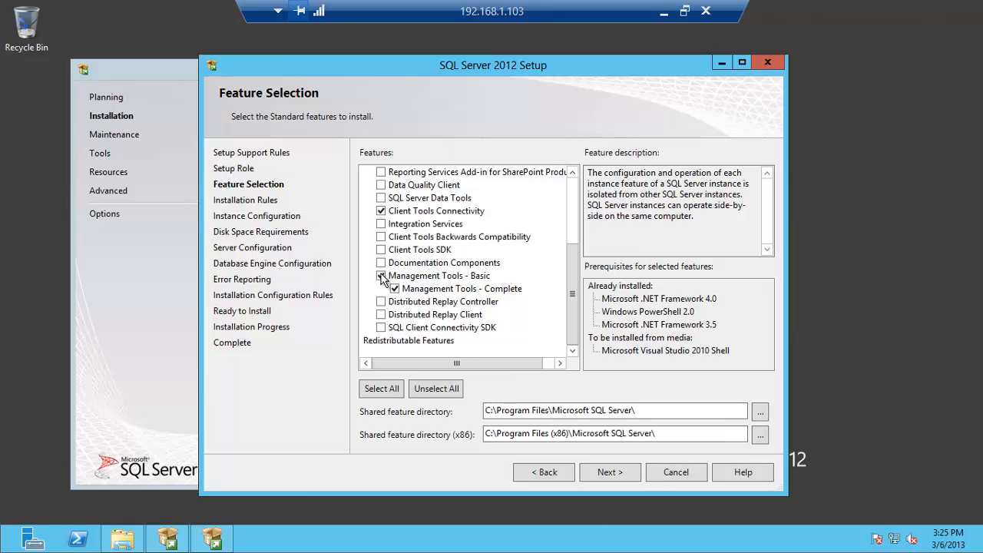
click(607, 471)
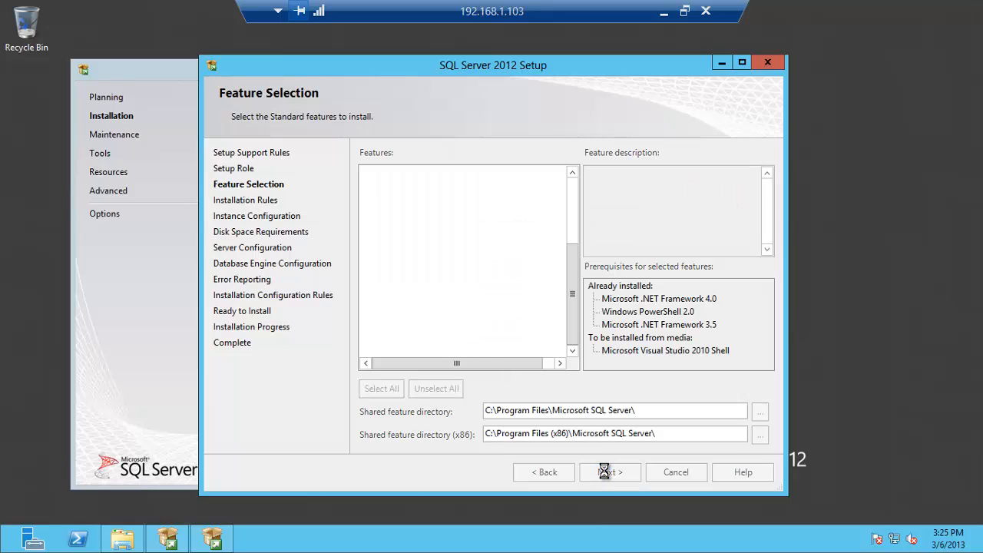
click(607, 472)
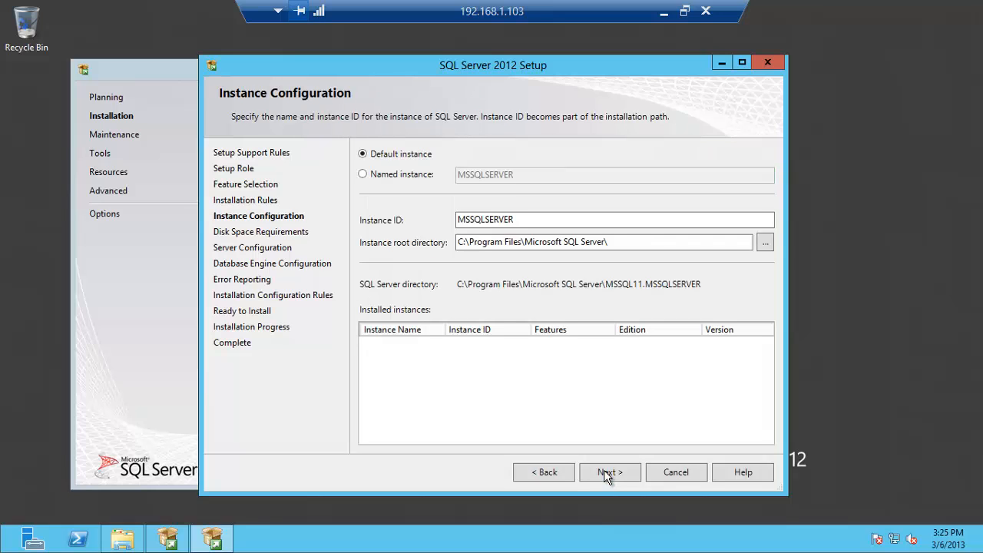
Keep the default MSSQLSERVER instance and set SQL Server Agent and Browser to start Automatically
click(606, 472)
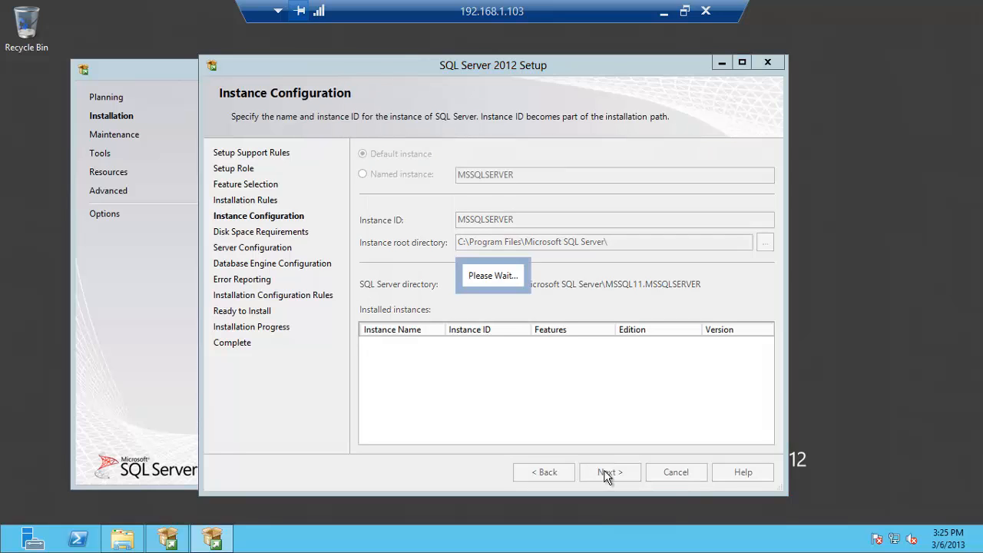
click(606, 473)
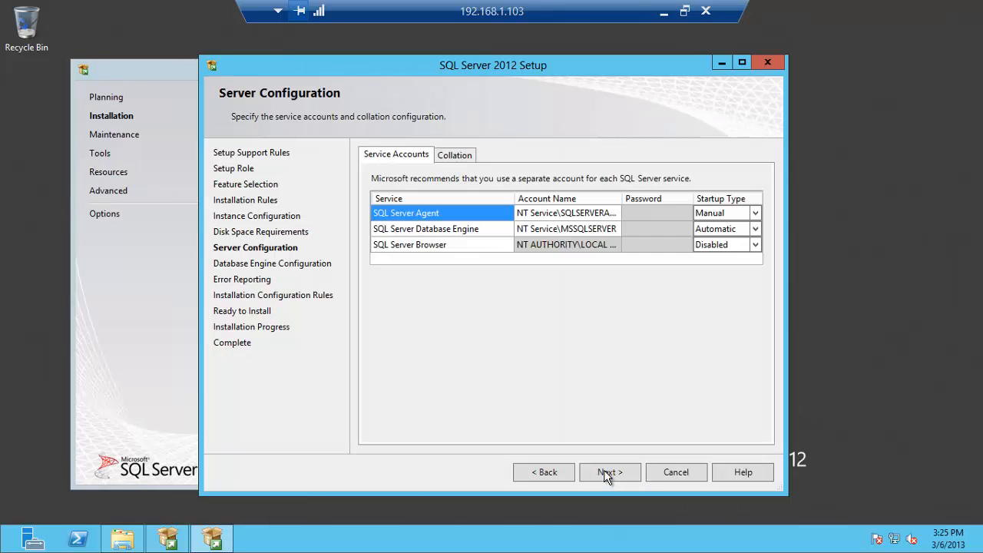
click(757, 213)
click(733, 229)
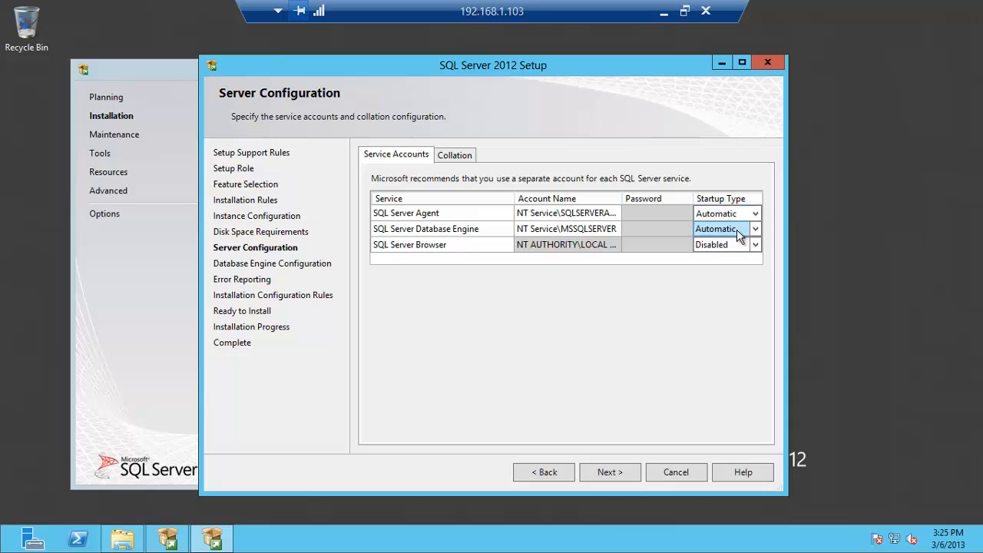
click(756, 244)
click(742, 258)
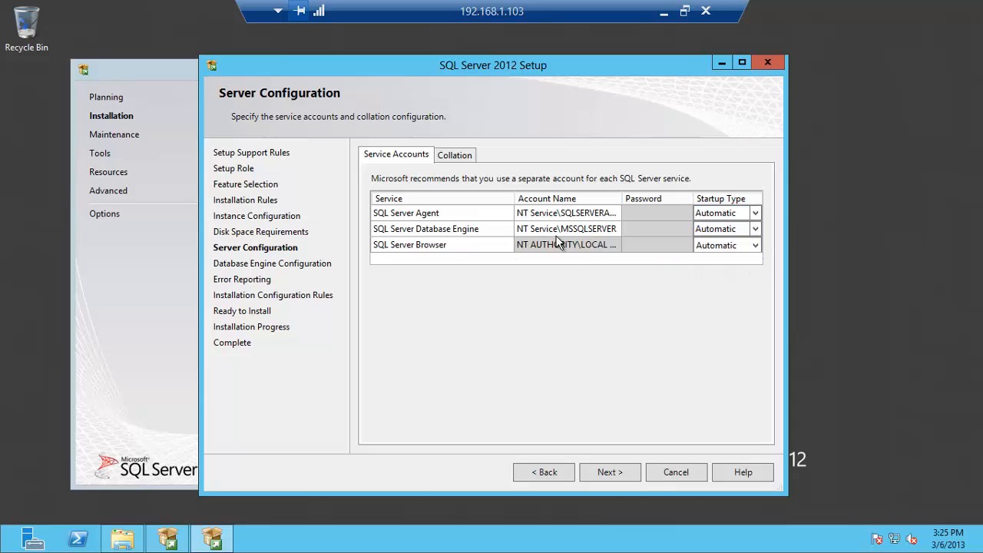
Run the Database Engine as NT AUTHORITY\NETWORK SERVICE and verify SQL_Latin1_General_CP1_CI_AS collation
click(605, 231)
click(614, 230)
click(615, 230)
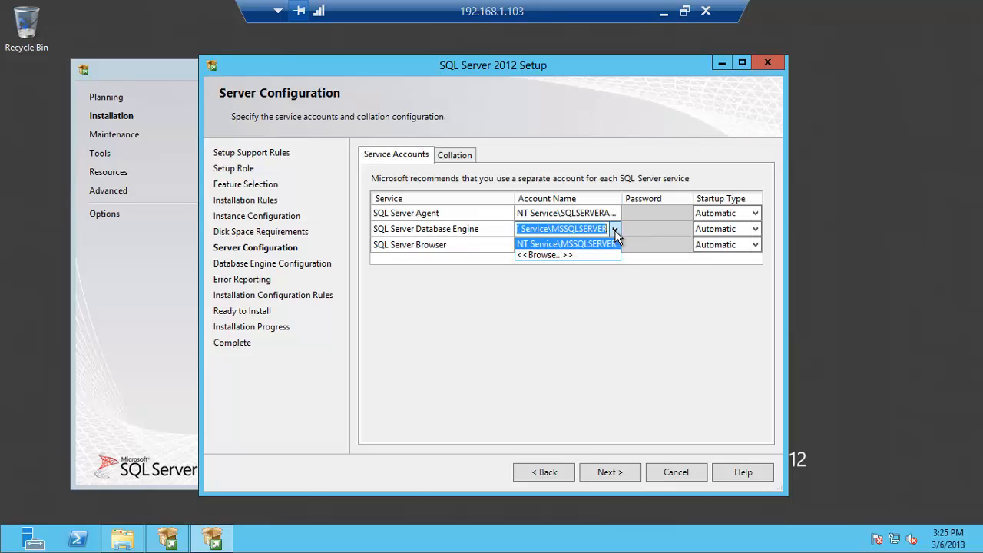
click(580, 254)
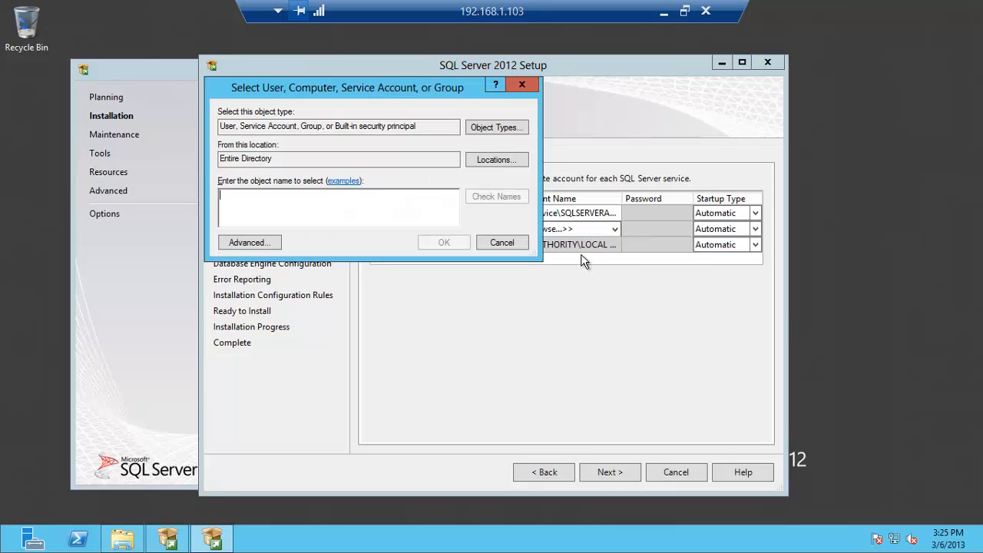
text(net)
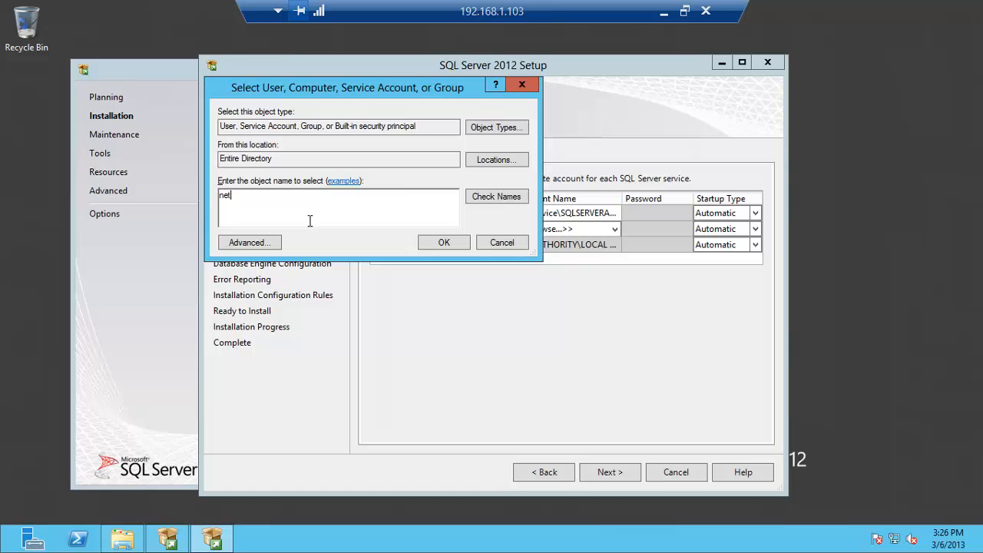
text(work)
key(Return)
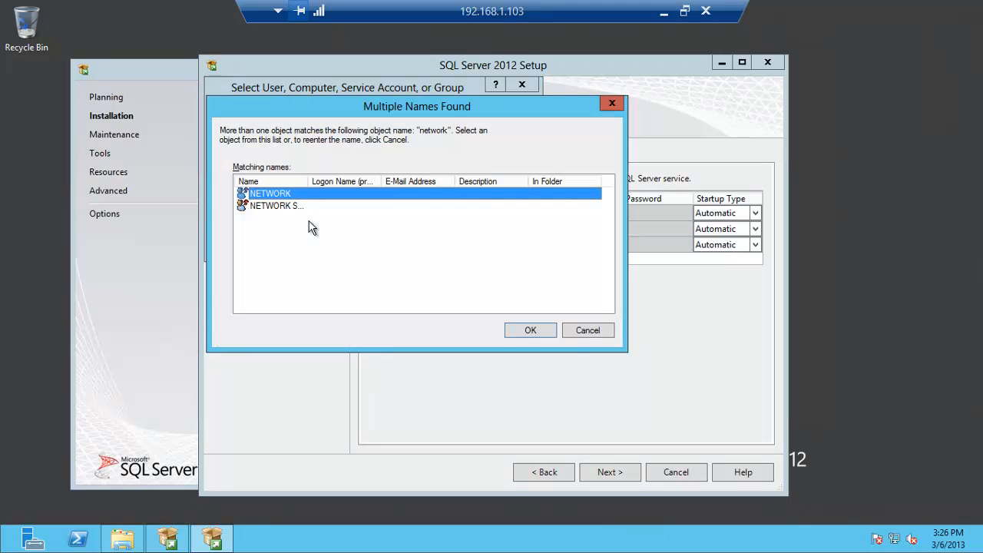
drag(307, 184, 354, 184)
double_click(303, 206)
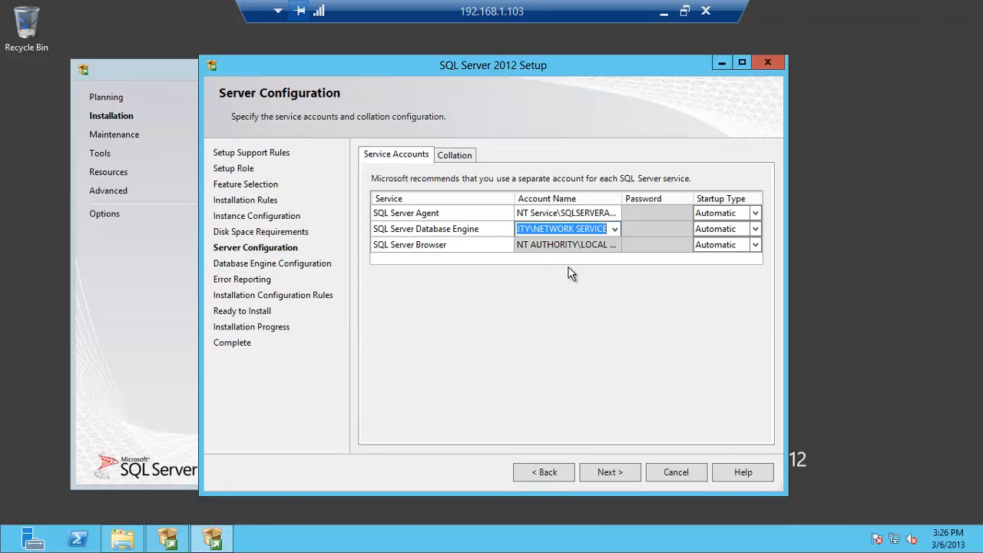
click(462, 157)
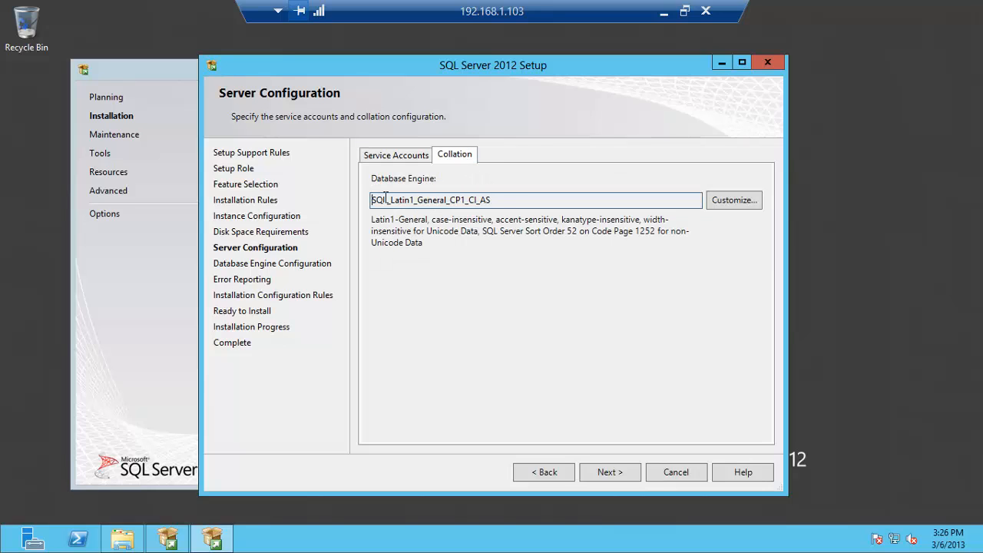
drag(383, 200, 518, 200)
click(400, 155)
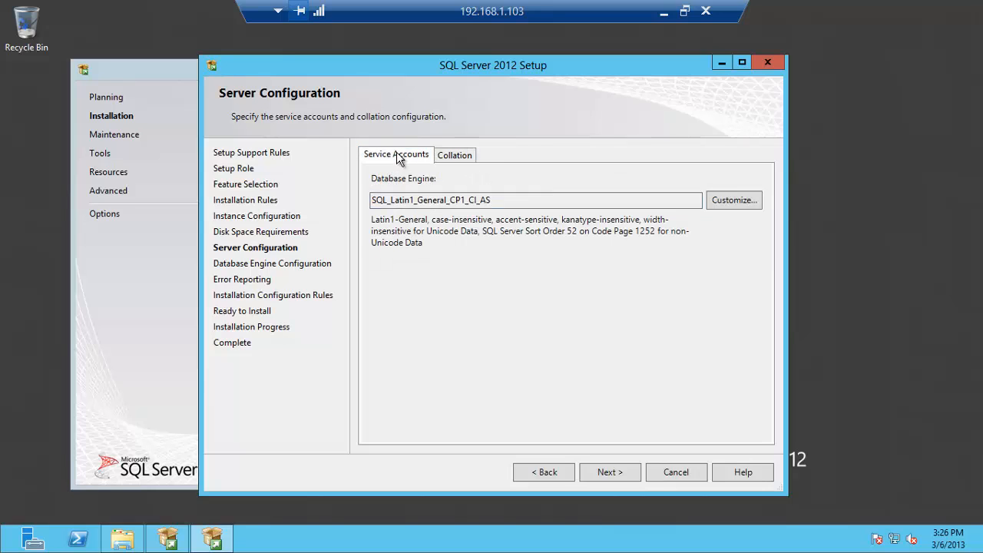
Add the current user as SQL administrator, opt in to error reporting, install, and close setup when complete
click(600, 470)
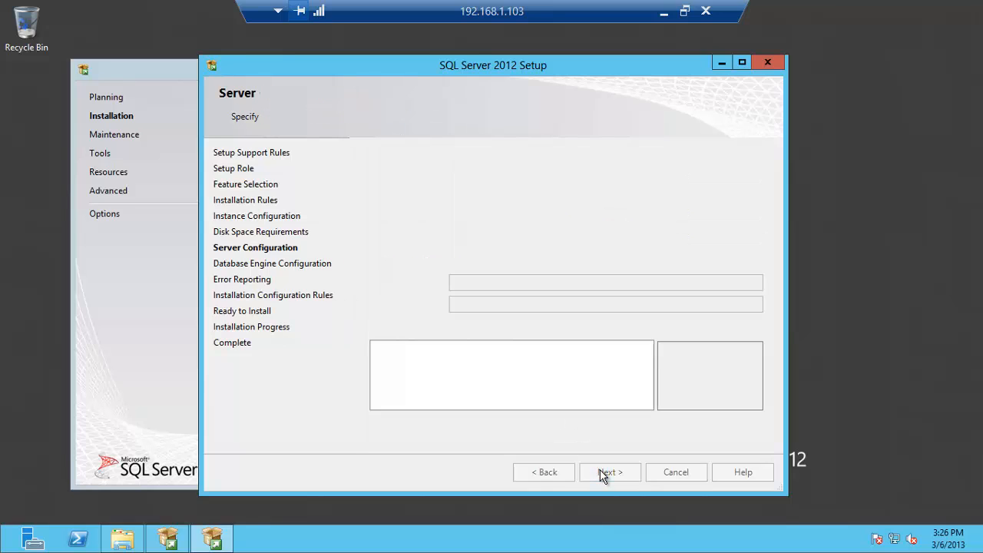
click(433, 425)
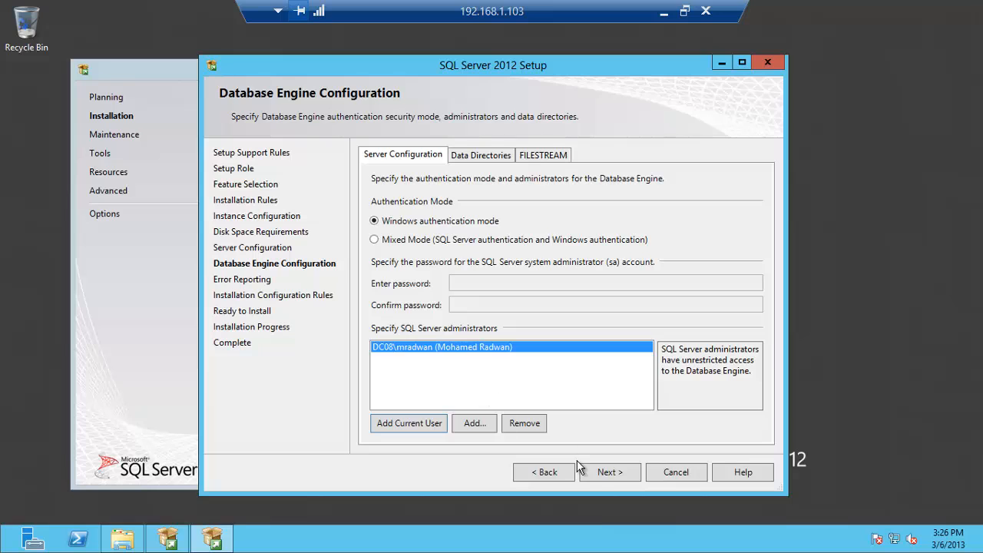
click(601, 473)
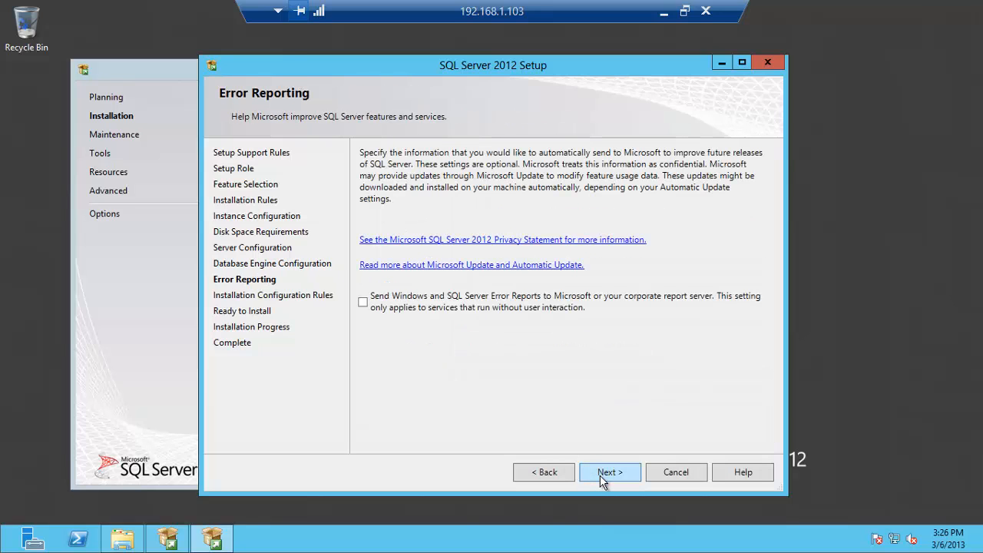
click(421, 307)
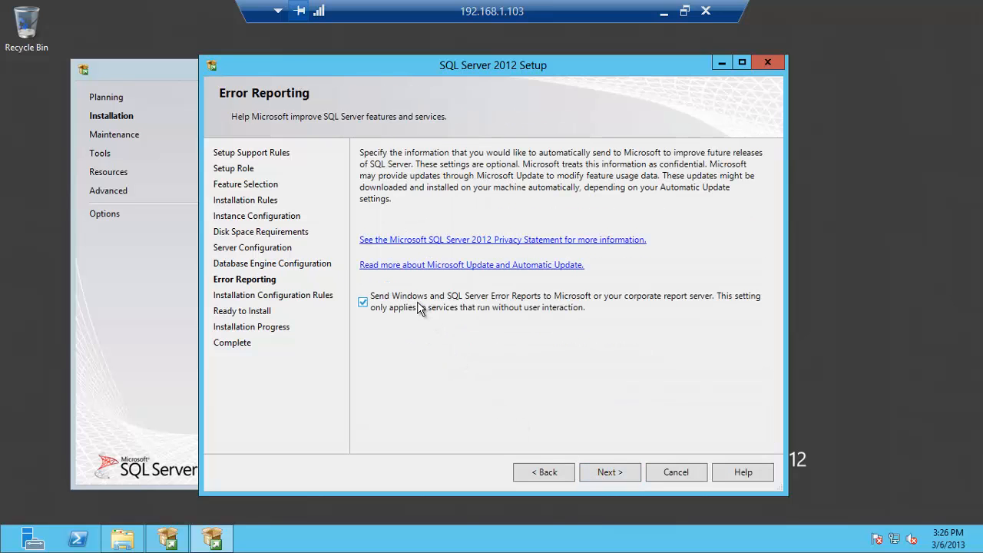
click(603, 473)
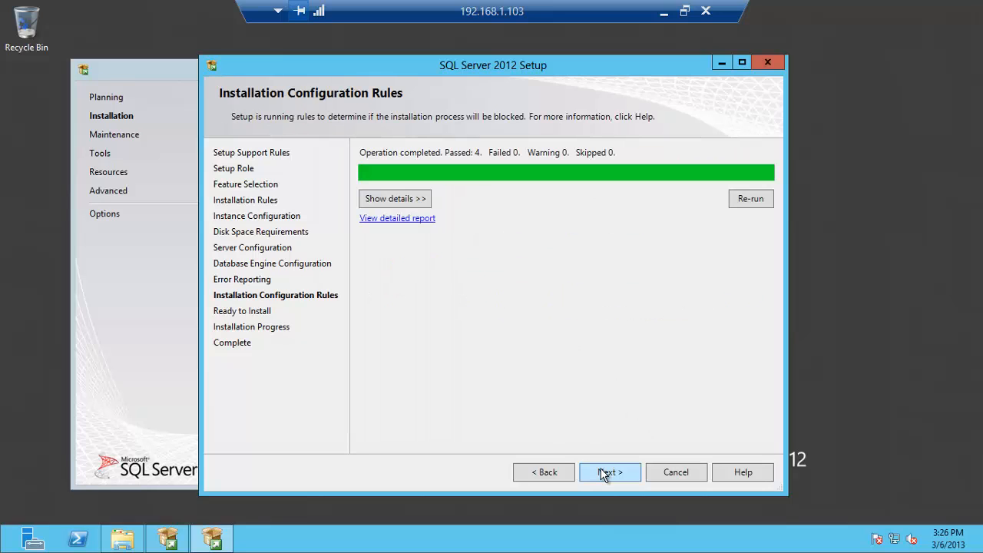
click(603, 473)
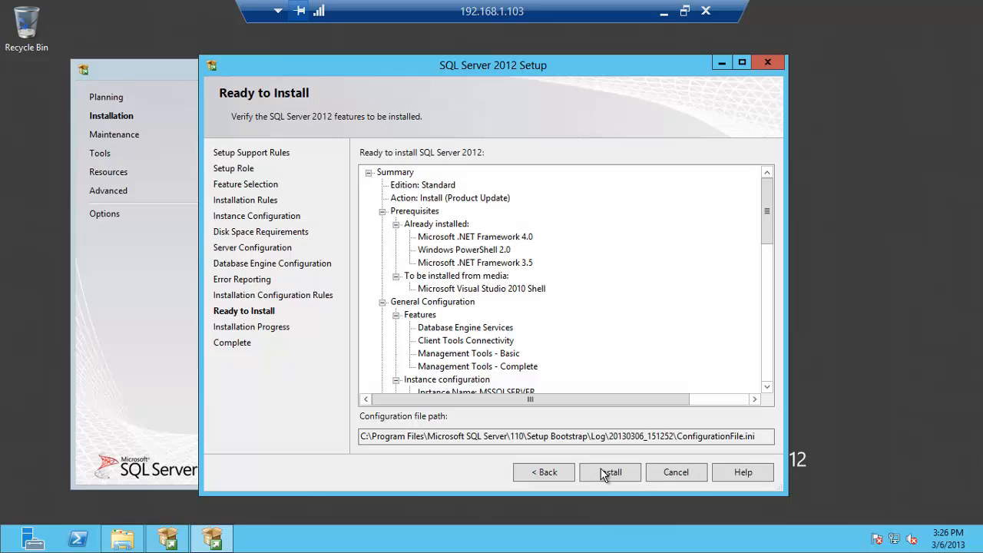
click(605, 473)
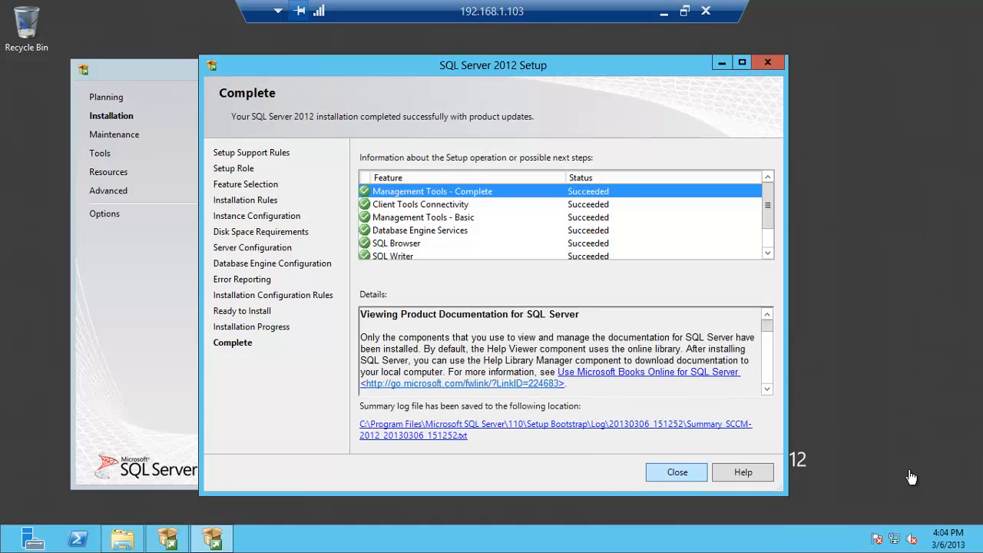
key(Return)
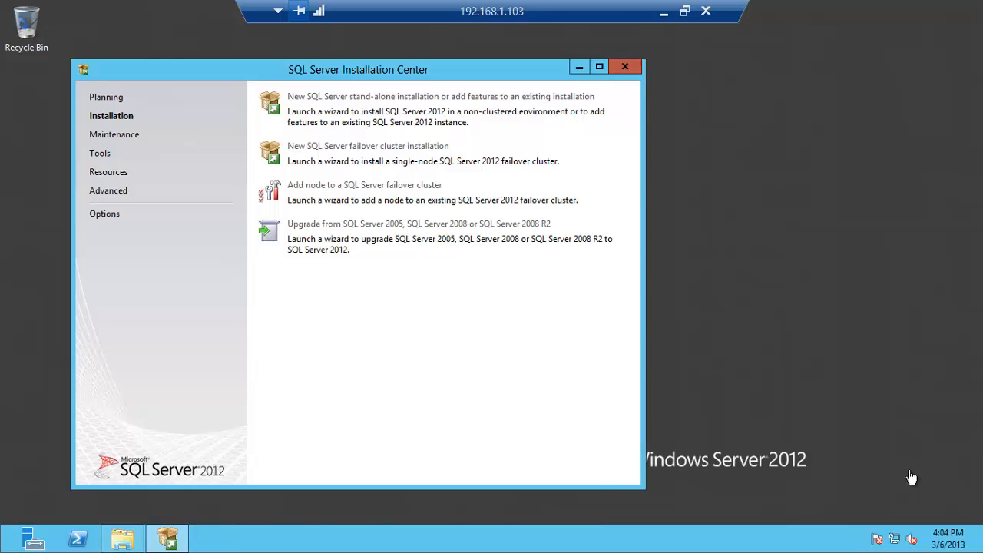
Close the SQL Server Installation Center and open the \\192.168.1.104 file server
key(alt+F4)
key(super+r)
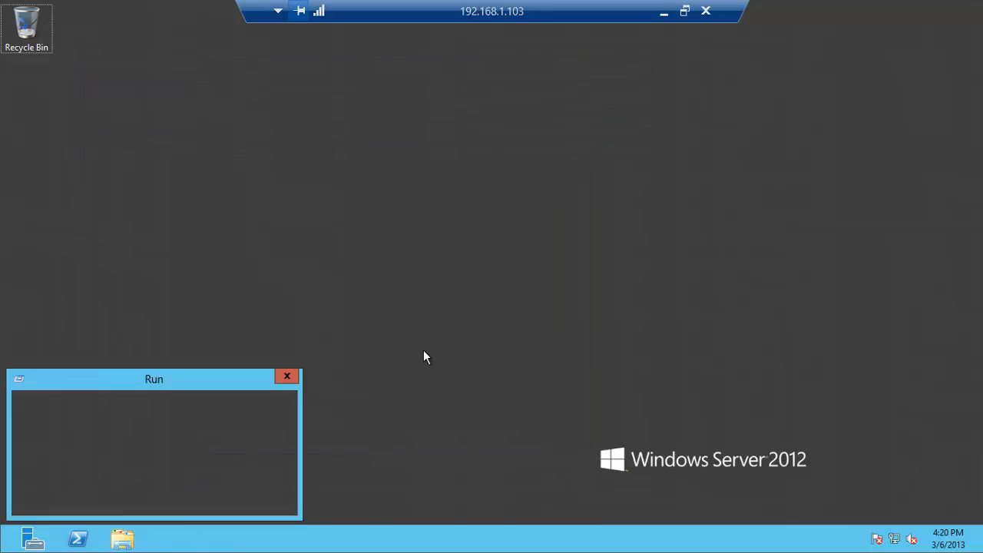
key(Return)
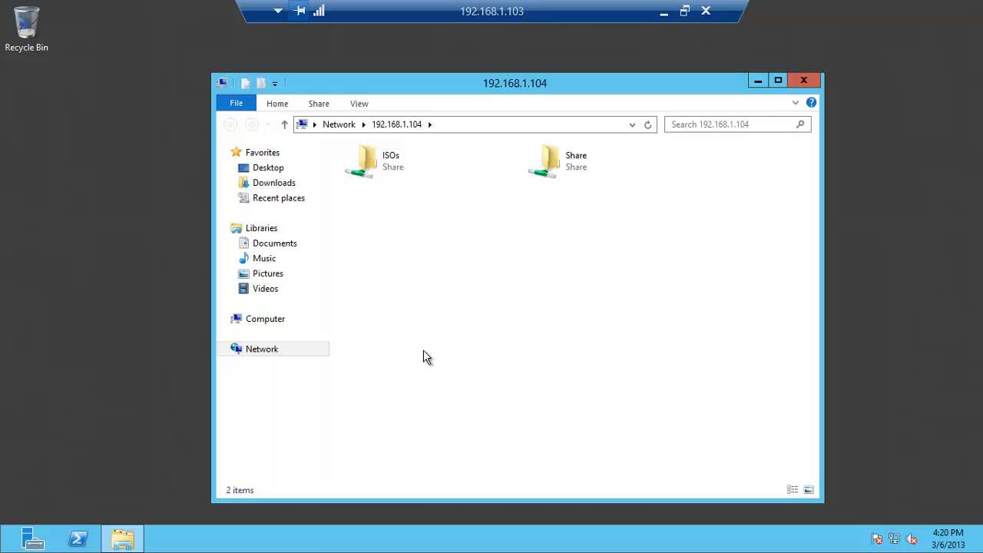
Browse ISOs > 6-System Center > System Center 2012 > SCCM 2012 ADK > ADK and launch adksetup
click(388, 161)
double_click(387, 162)
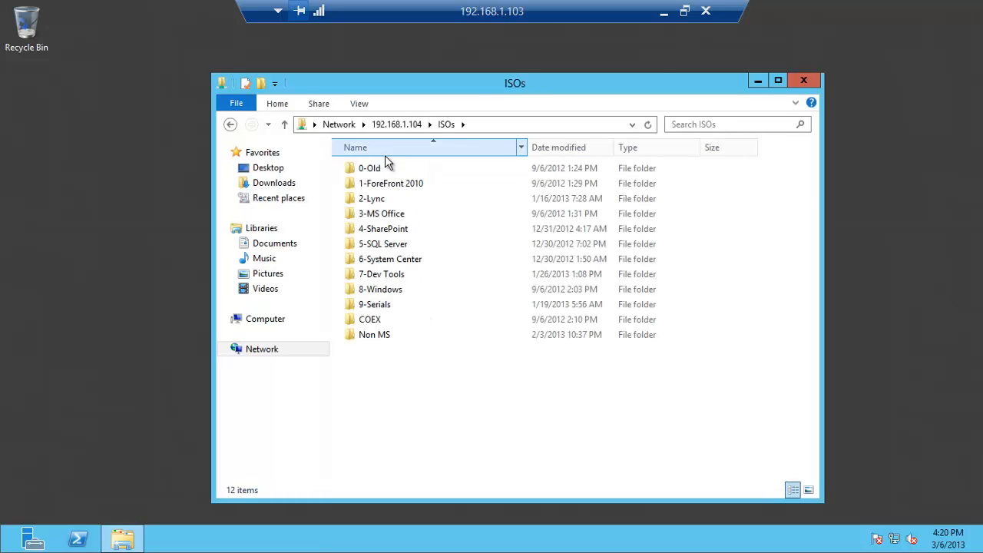
double_click(390, 260)
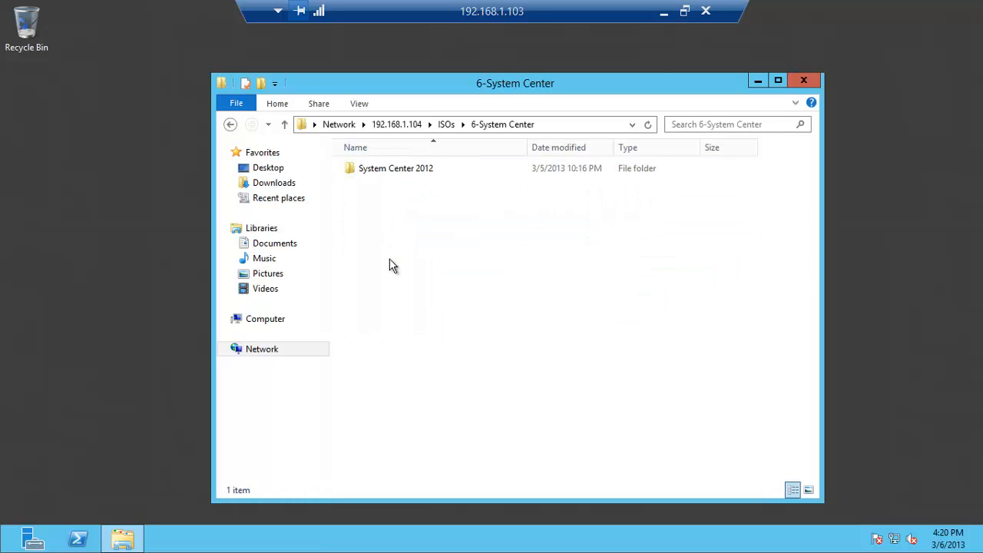
double_click(395, 171)
double_click(397, 169)
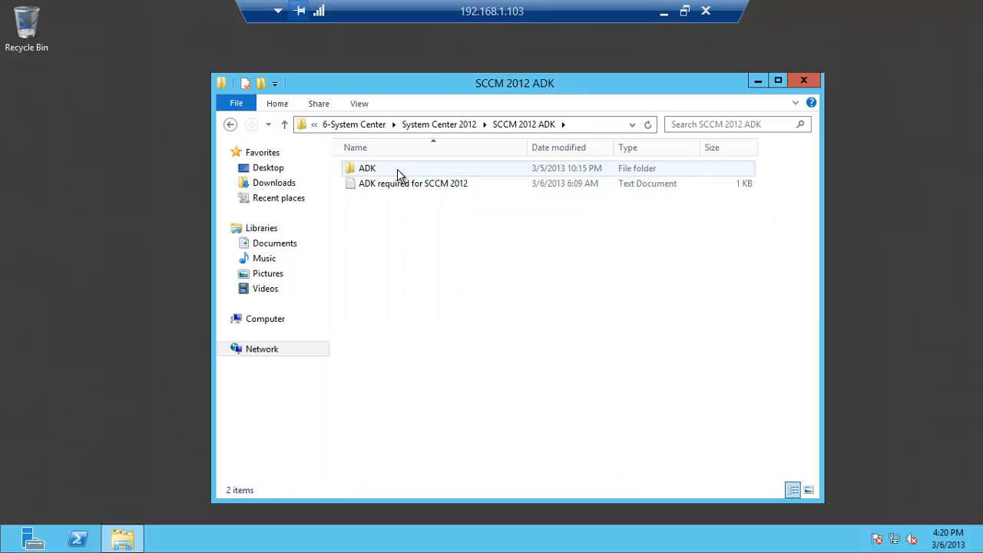
double_click(386, 169)
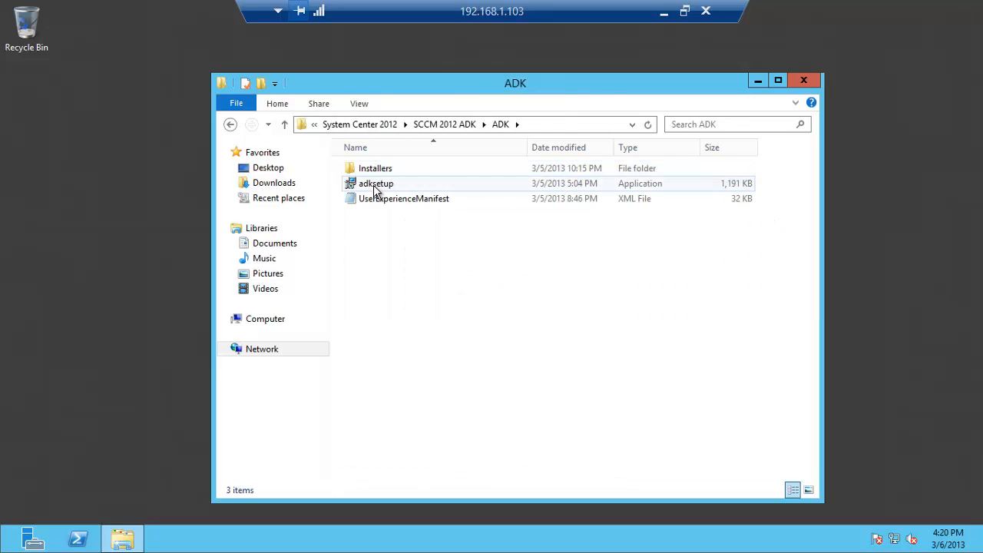
double_click(376, 188)
Run adksetup with the default location, join CEIP, and accept the license terms
click(570, 283)
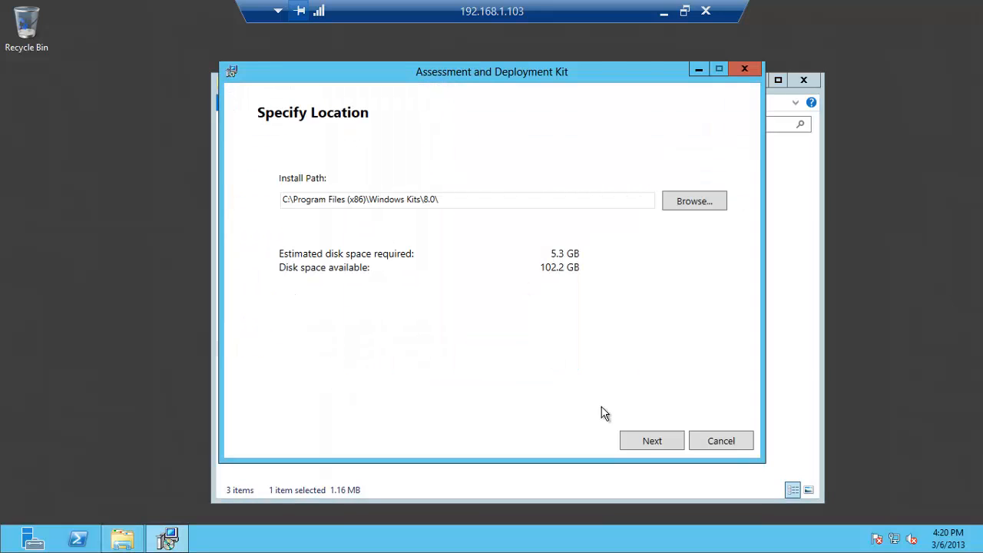
click(641, 441)
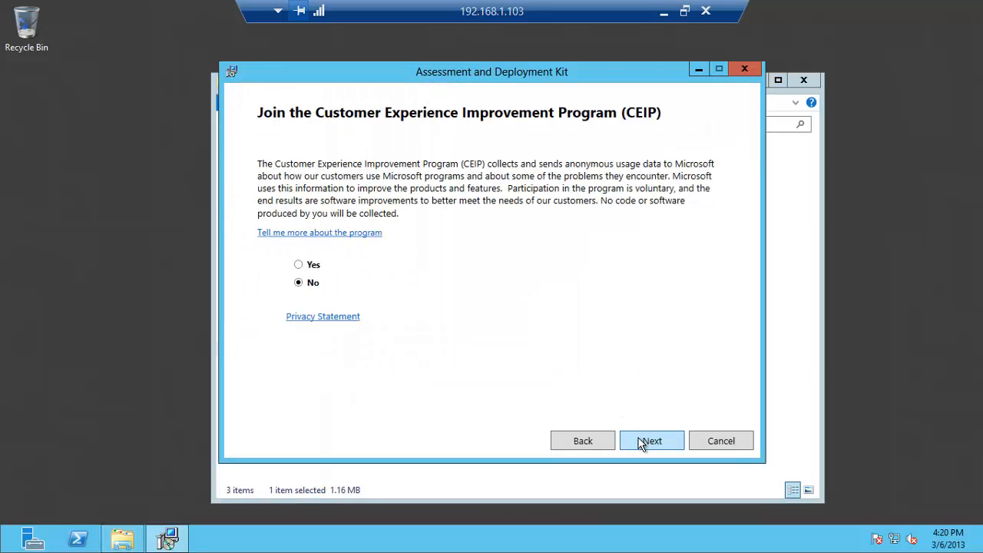
click(313, 266)
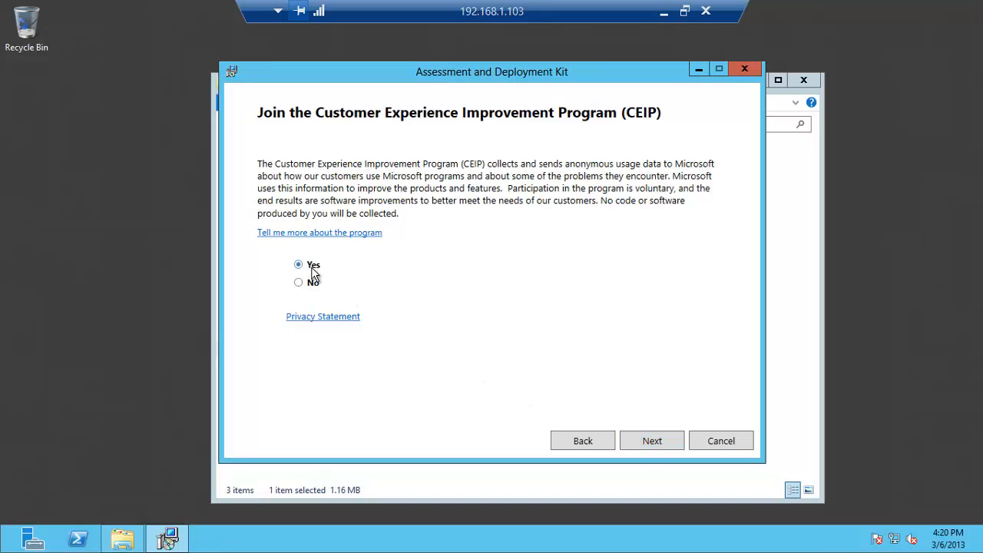
click(650, 442)
click(650, 442)
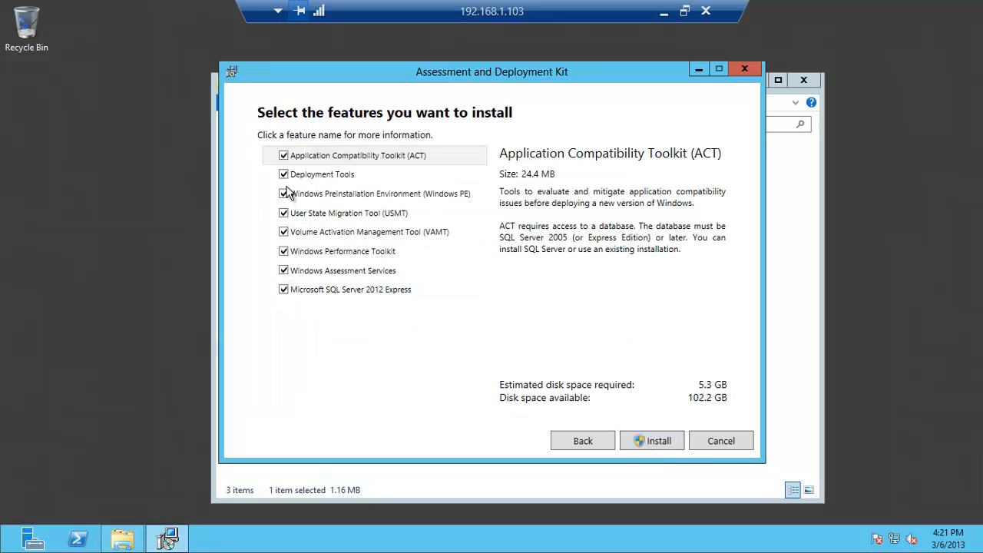
Deselect ACT, VAMT, Performance Toolkit and SQL Express, then start the ADK installation
click(283, 156)
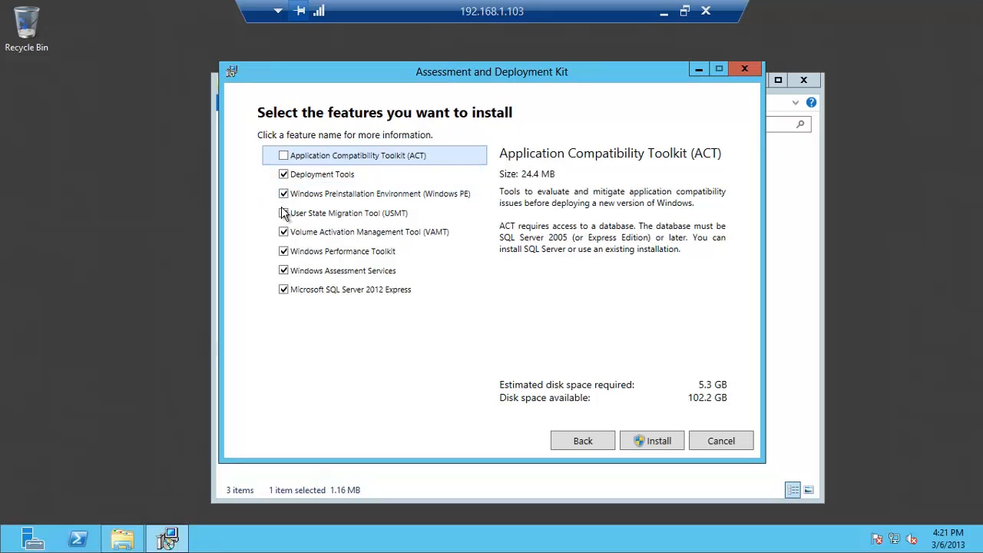
click(284, 232)
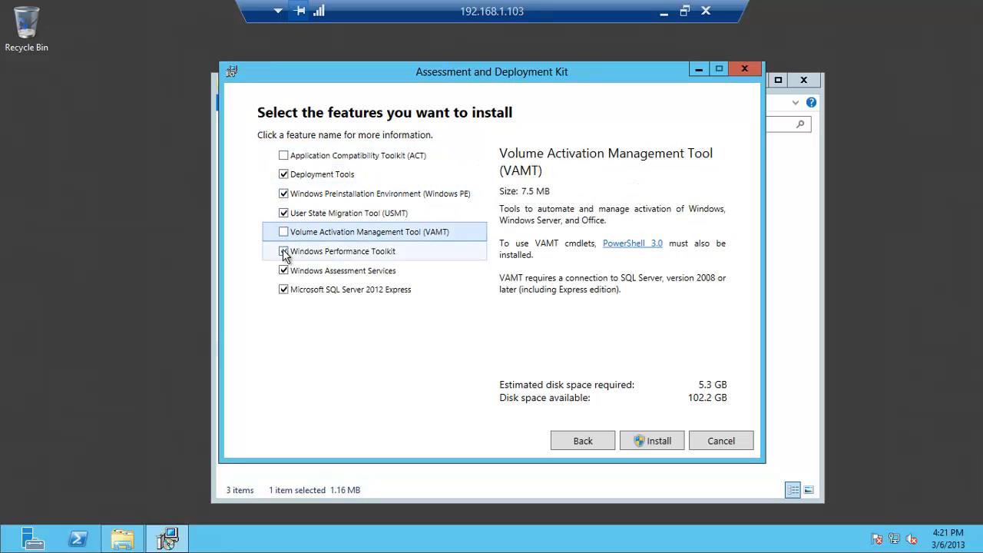
click(284, 253)
click(284, 271)
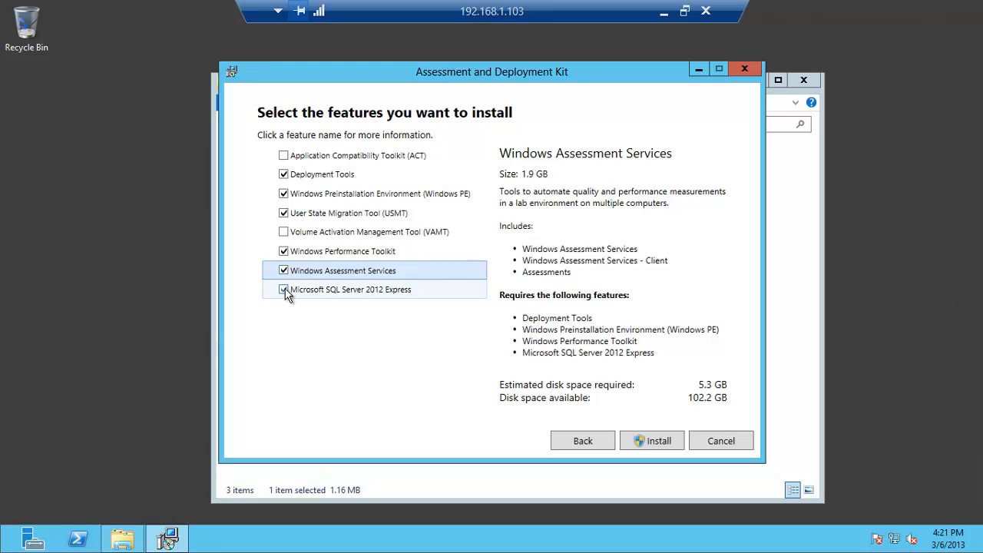
click(284, 290)
click(284, 252)
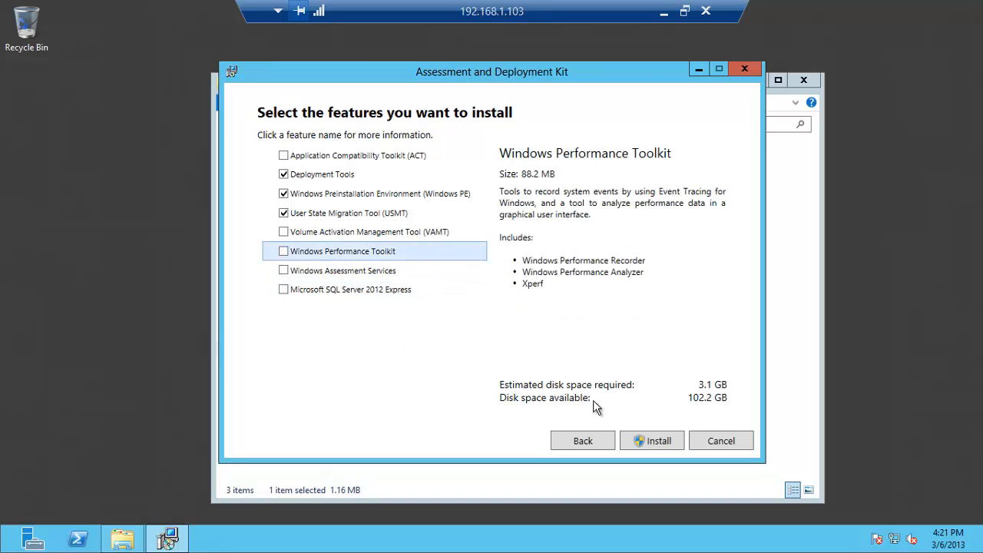
click(647, 443)
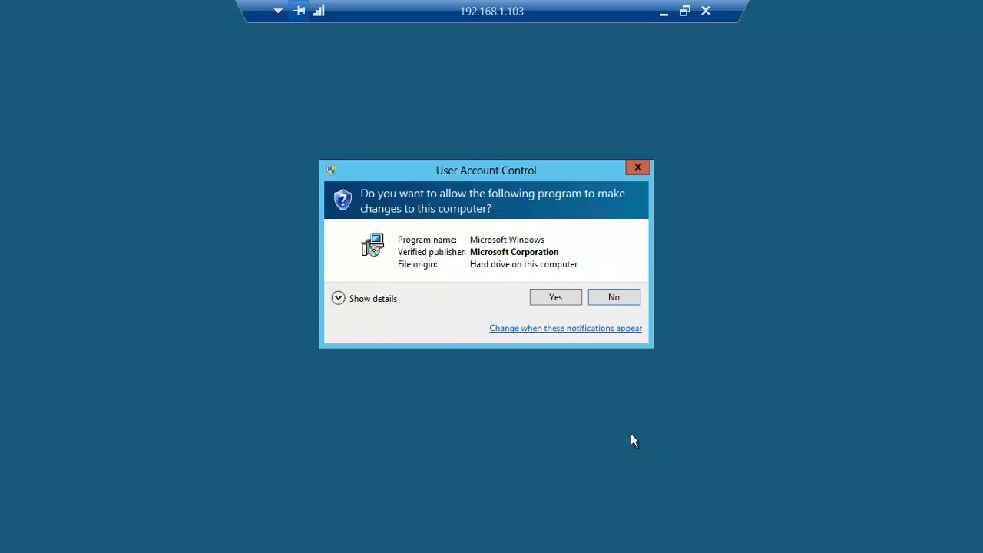
Approve the ADK installer's elevation prompt and close it once installation finishes
click(556, 299)
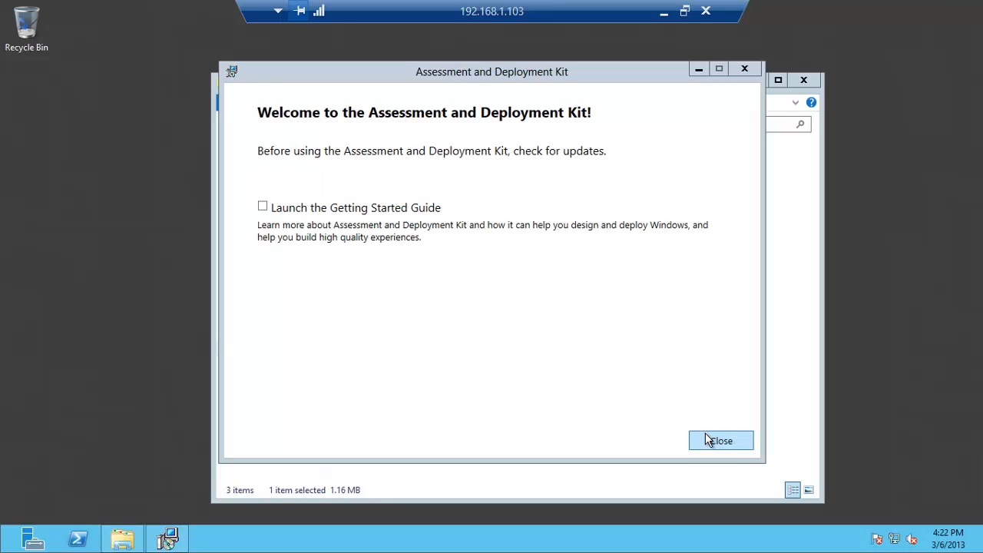
click(714, 440)
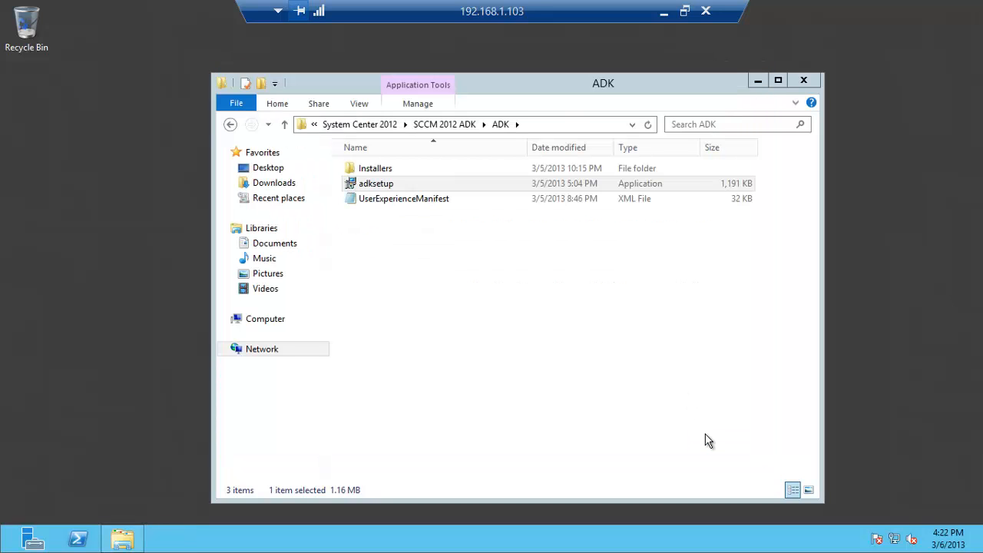
Close the ADK folder, open Computer in Explorer, and launch Configuration Manager Install from DVD drive D:
click(804, 80)
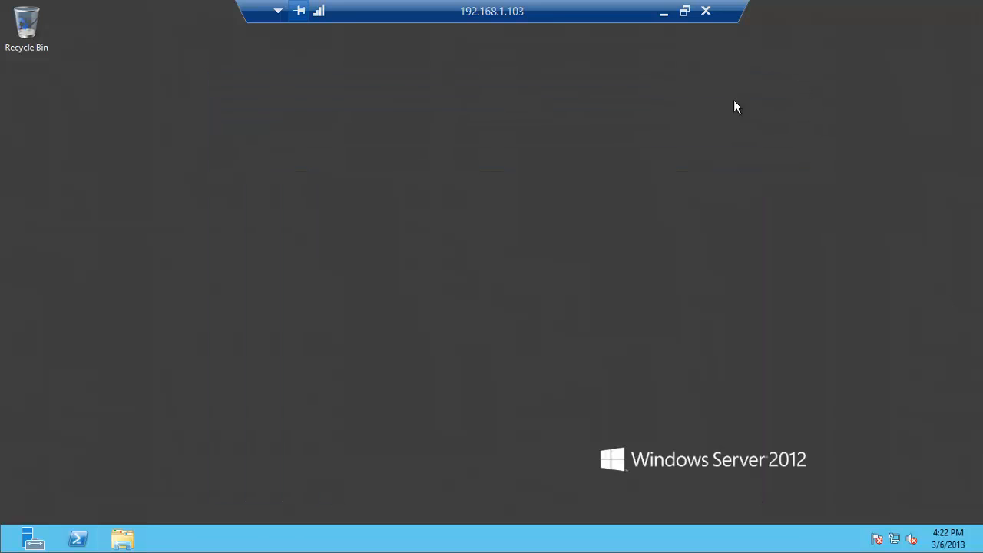
click(123, 537)
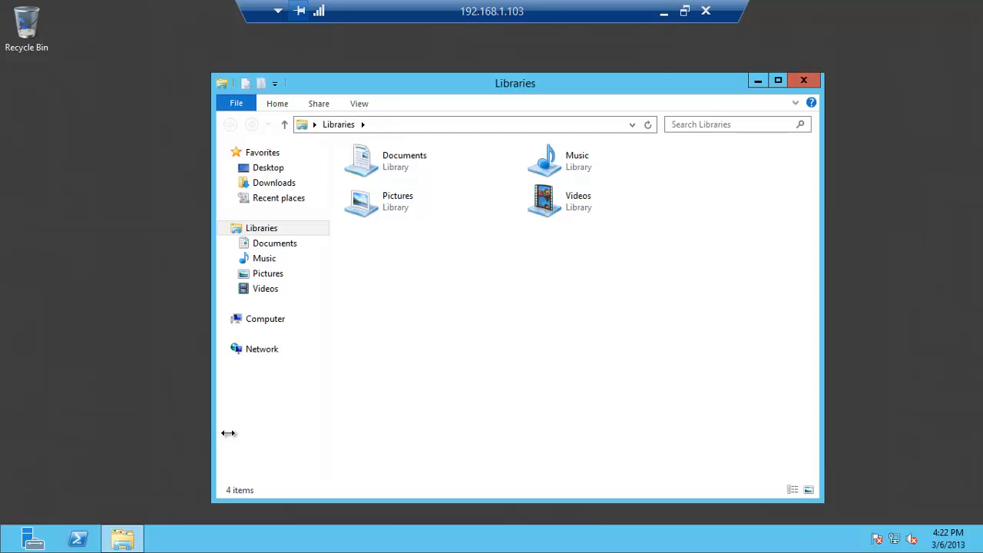
click(265, 320)
double_click(423, 89)
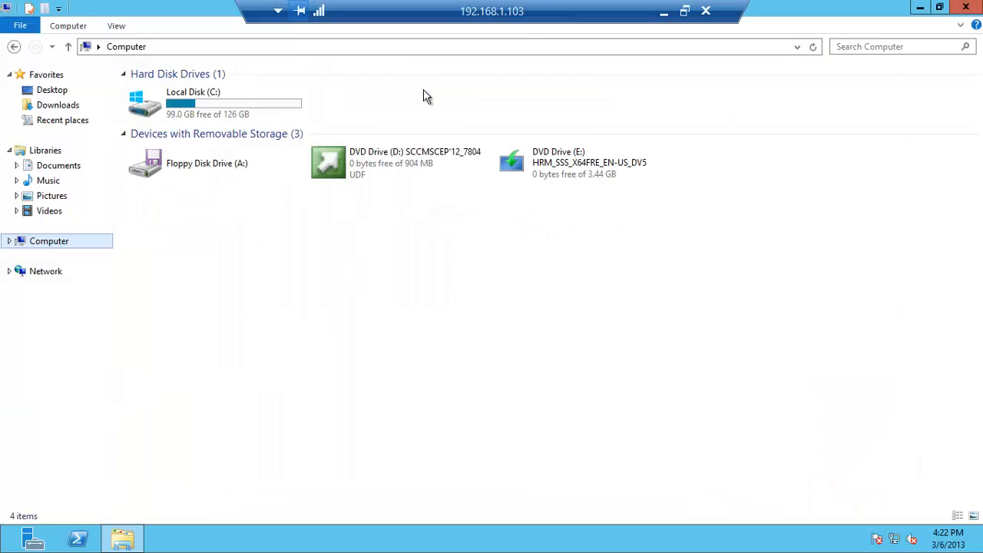
double_click(410, 167)
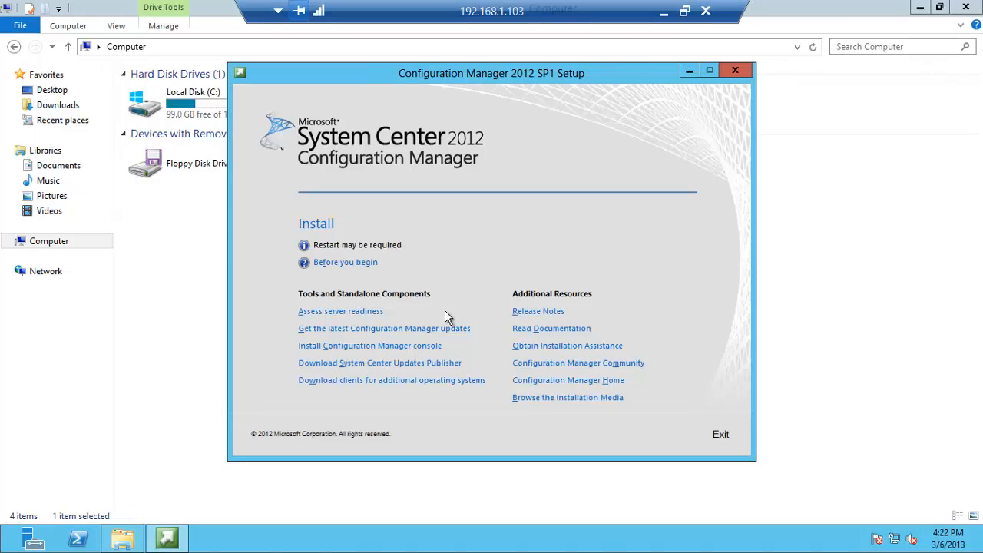
click(321, 225)
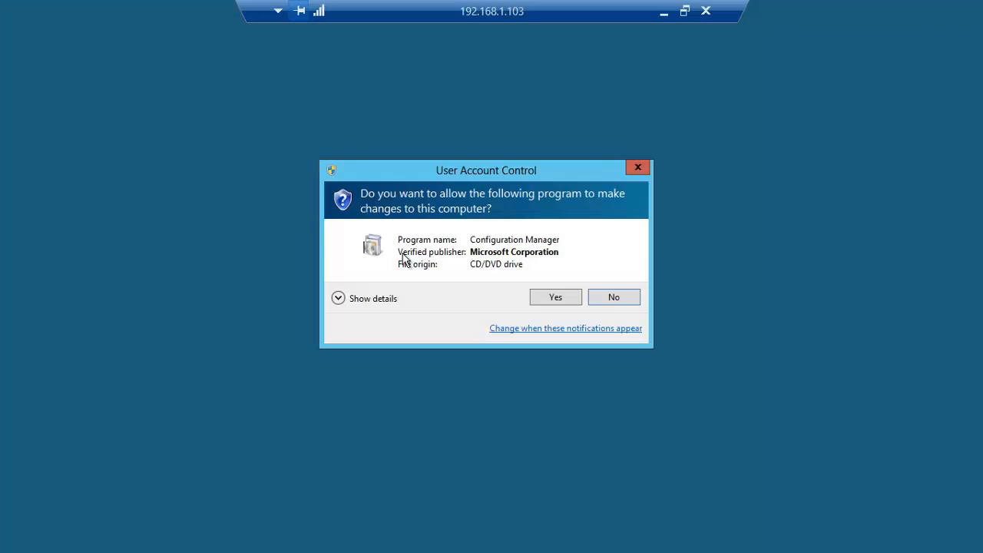
Approve Configuration Manager setup's elevation prompt and move past Before You Begin
click(535, 297)
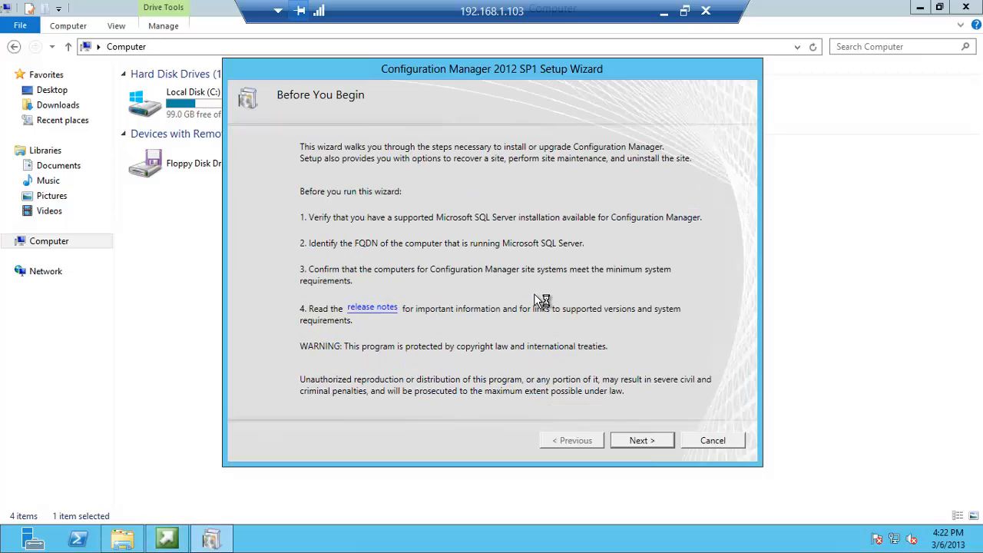
click(637, 443)
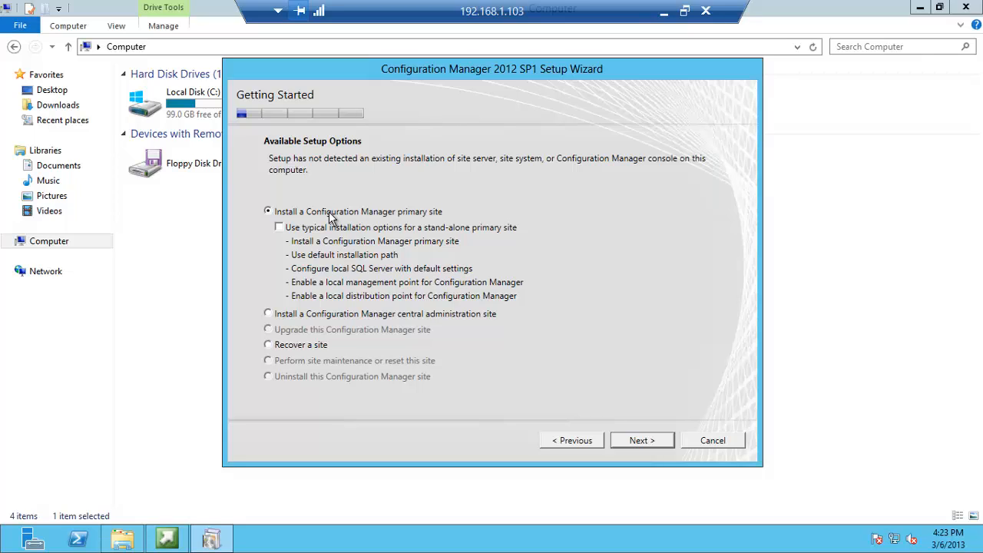
Choose the evaluation edition and accept the Configuration Manager license terms
click(626, 440)
click(291, 152)
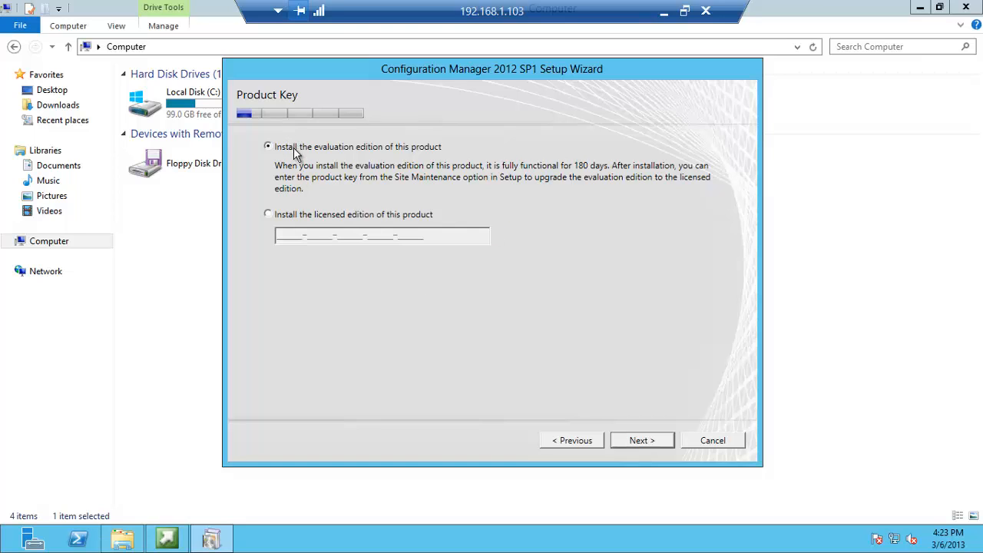
click(631, 441)
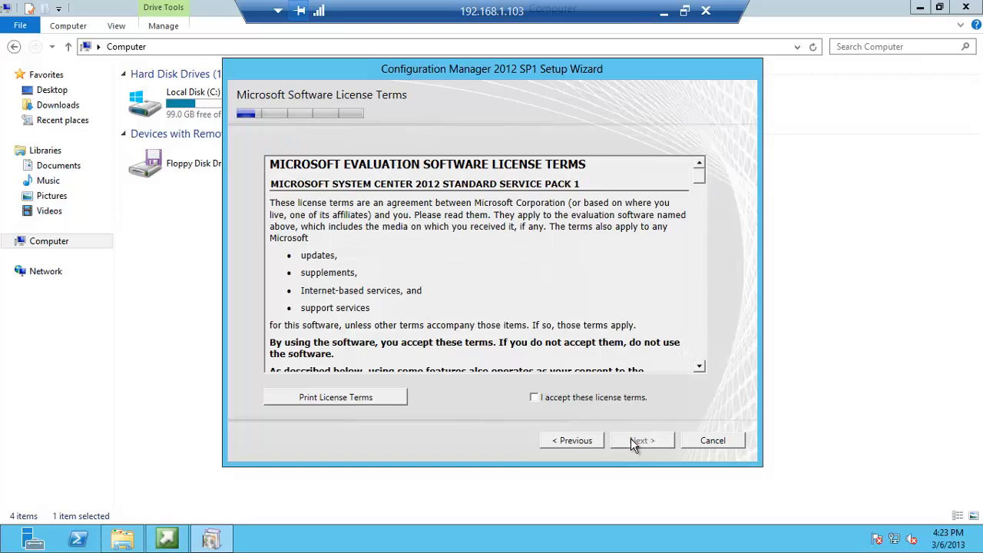
click(603, 404)
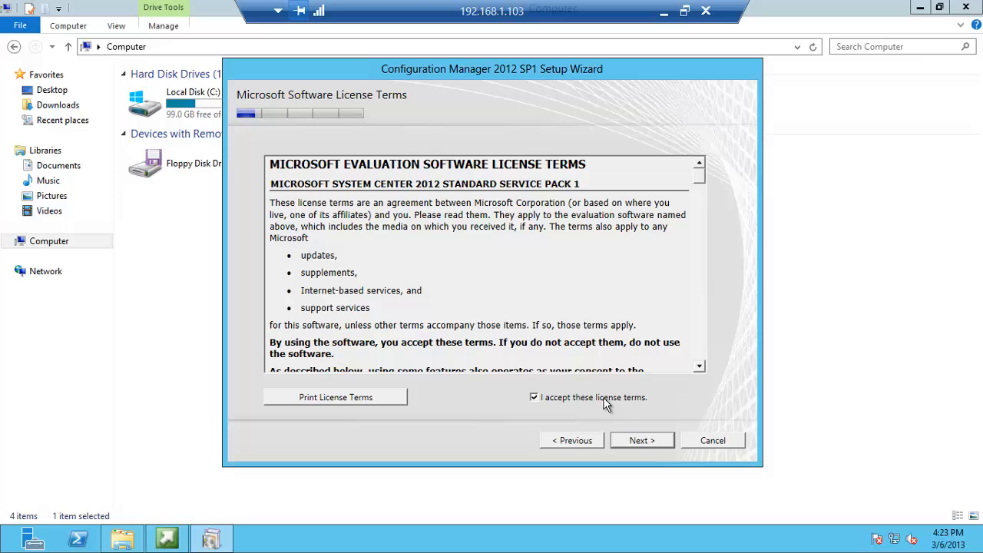
click(632, 439)
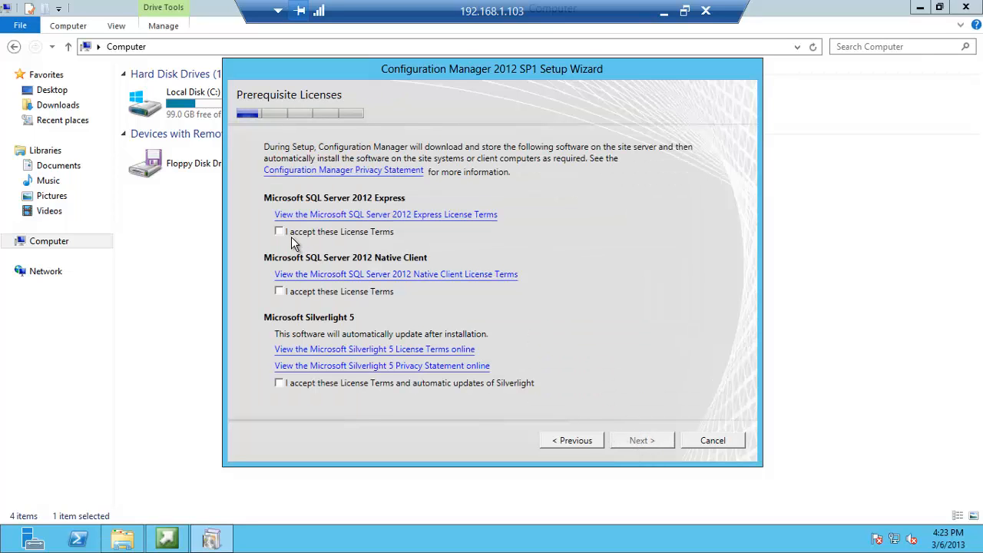
Accept the SQL Server 2012 Express, Native Client and Silverlight licenses, then continue to Prerequisite Downloads
click(292, 234)
click(288, 293)
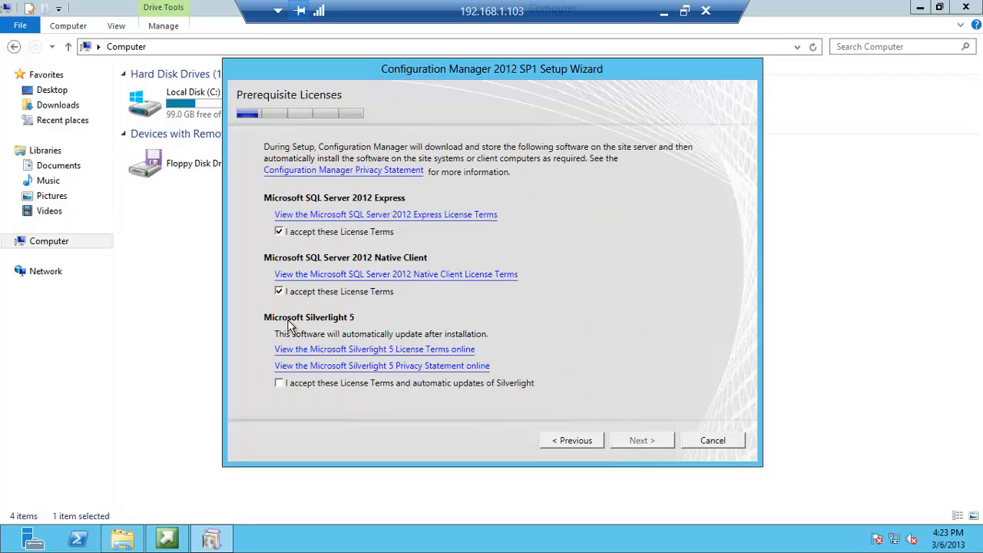
click(295, 382)
click(641, 440)
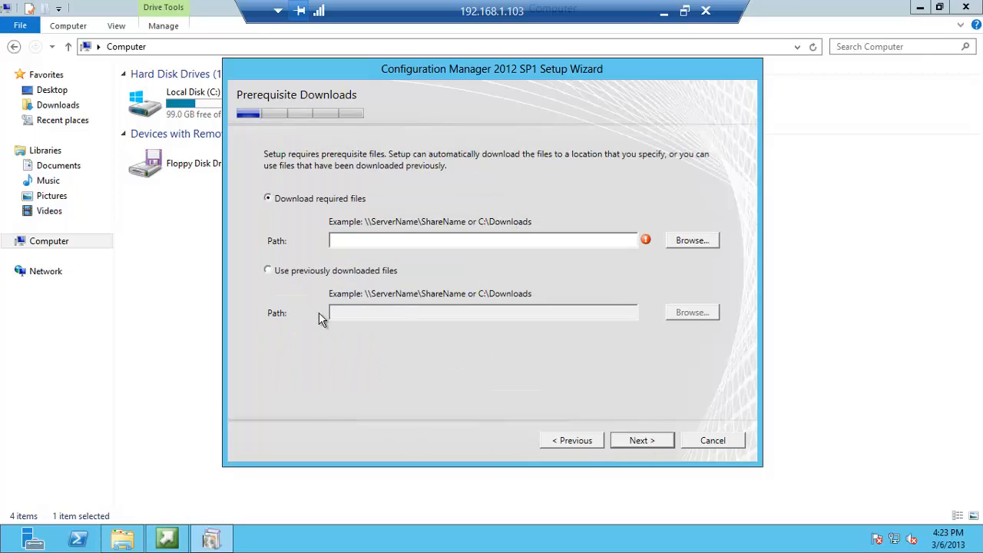
click(139, 452)
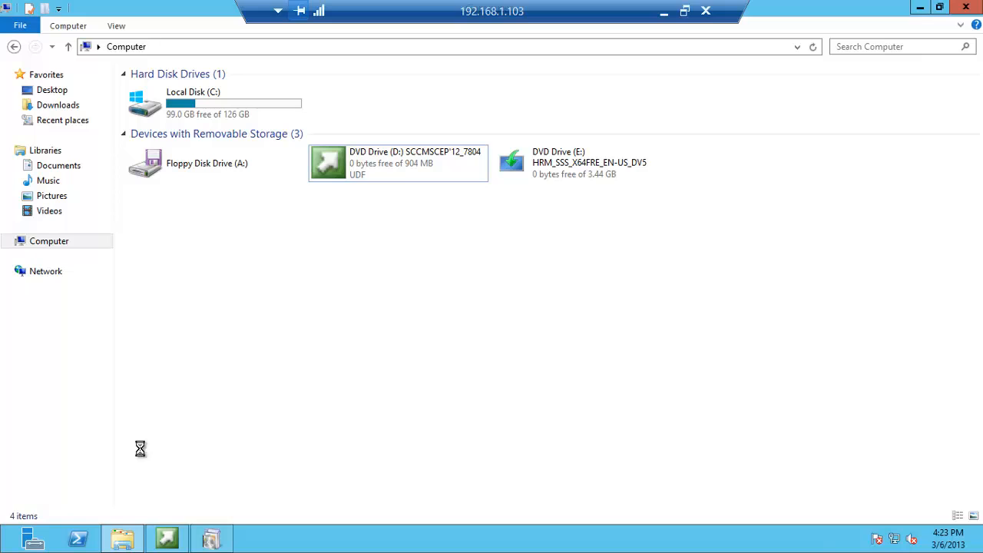
Copy the SCCM 2012 Downloads folder from \\192.168.1.104 ISOs > 6-System Center > System Center 2012
key(super+r)
key(Return)
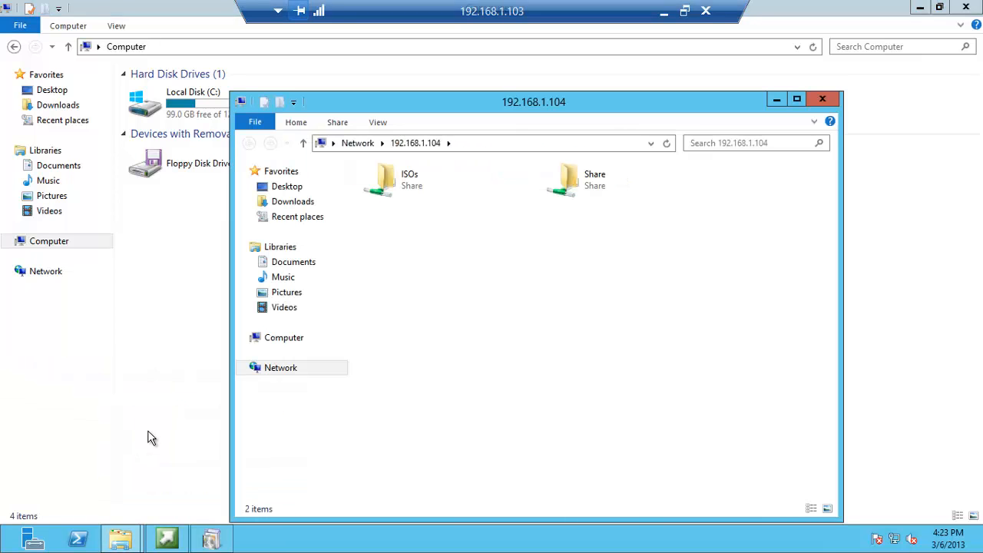
double_click(408, 181)
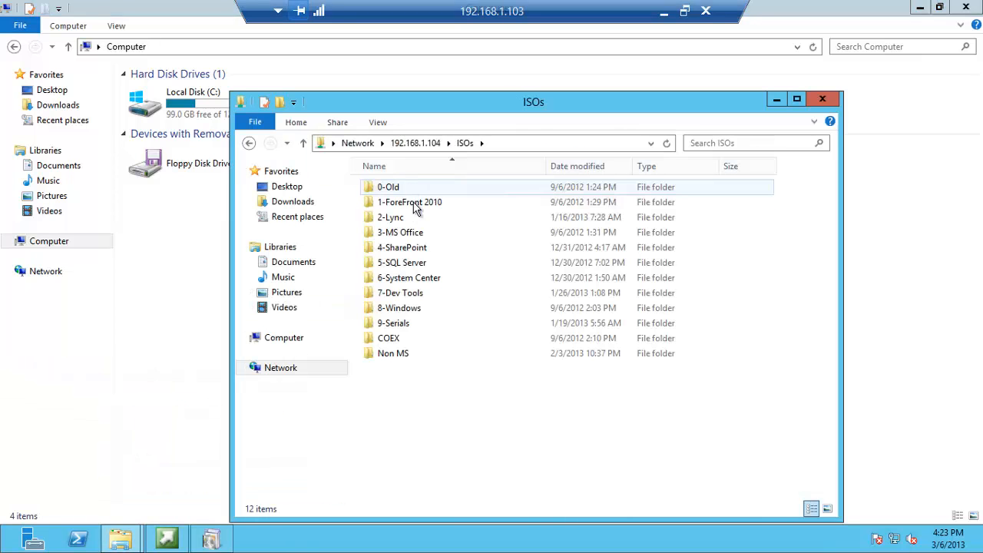
double_click(413, 280)
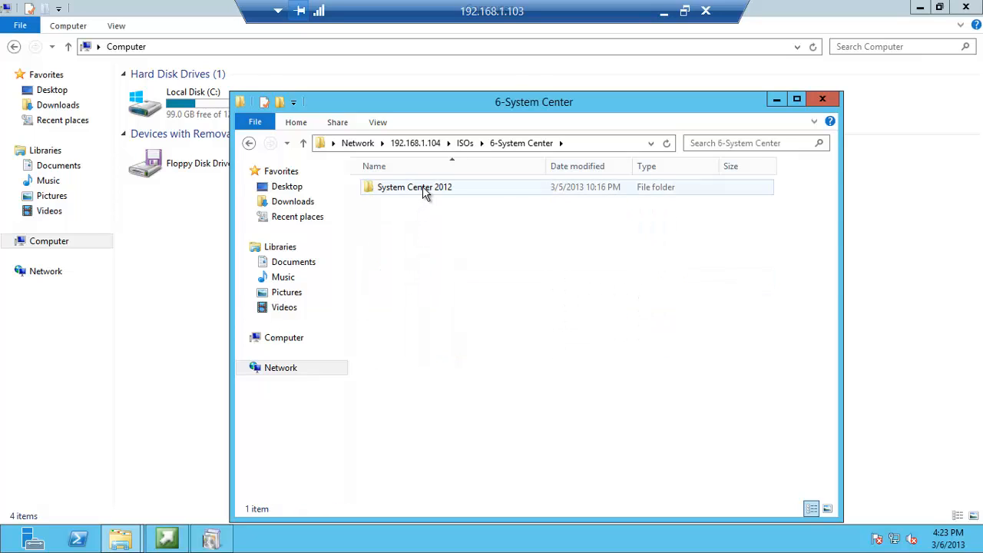
double_click(422, 191)
click(405, 204)
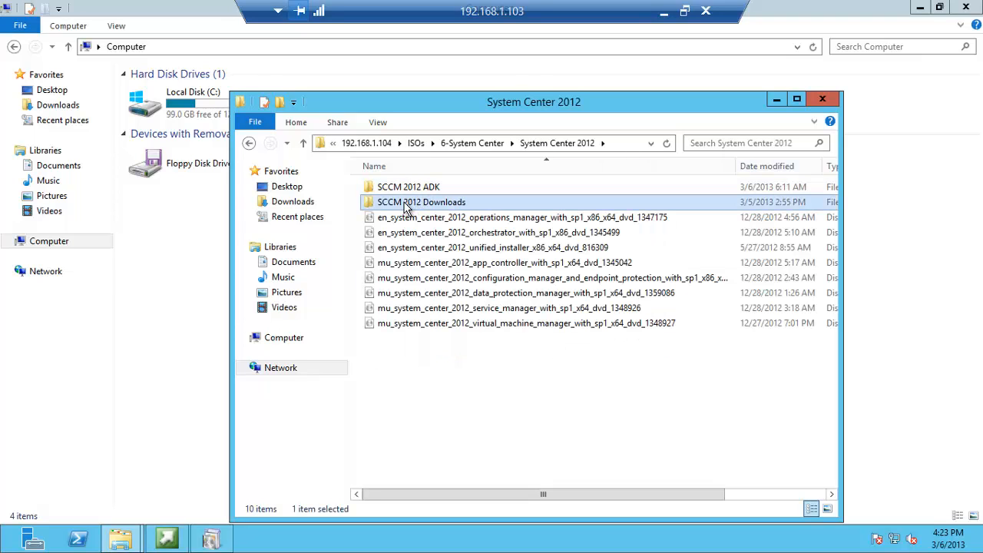
right_click(405, 206)
click(432, 315)
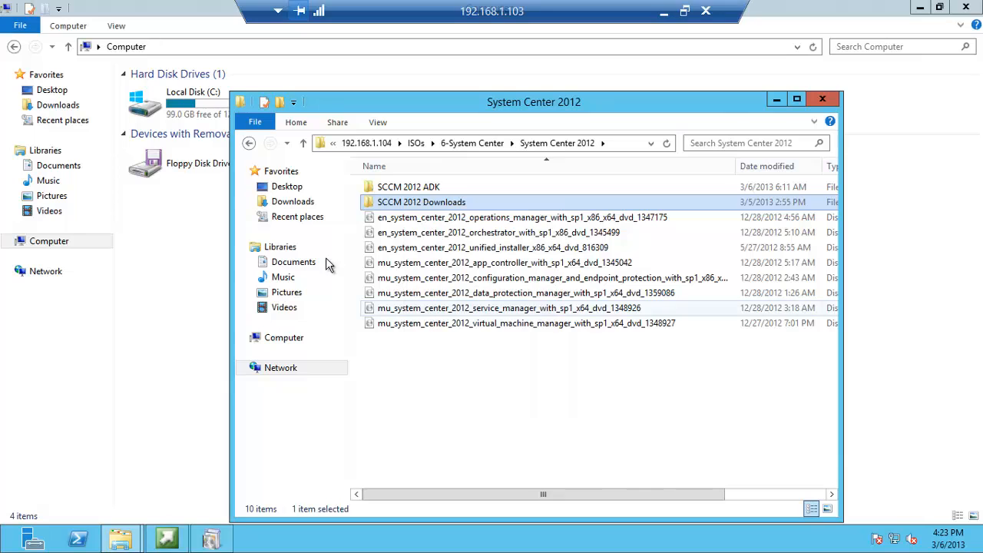
Paste SCCM 2012 Downloads into Local Disk (C:) and return to the setup wizard
double_click(193, 106)
right_click(234, 308)
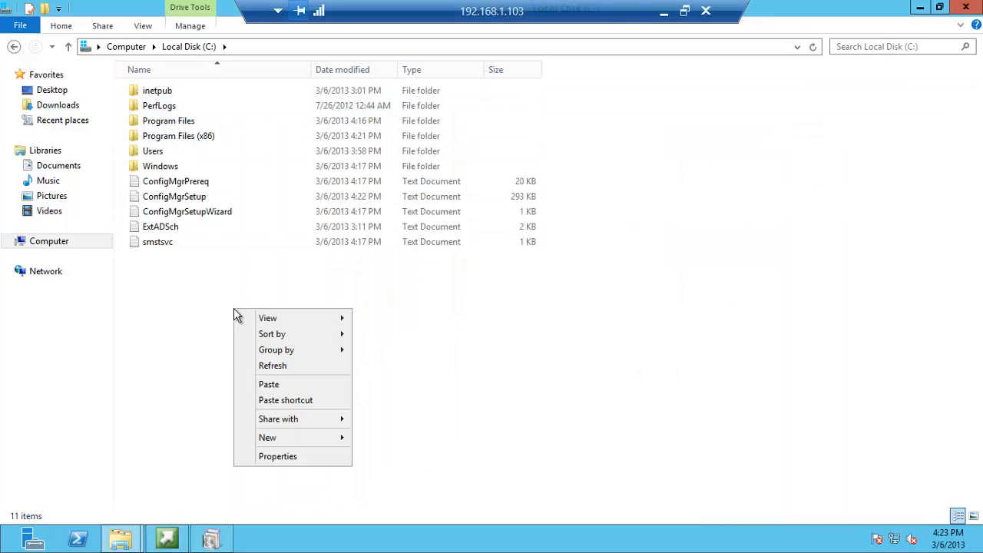
click(269, 384)
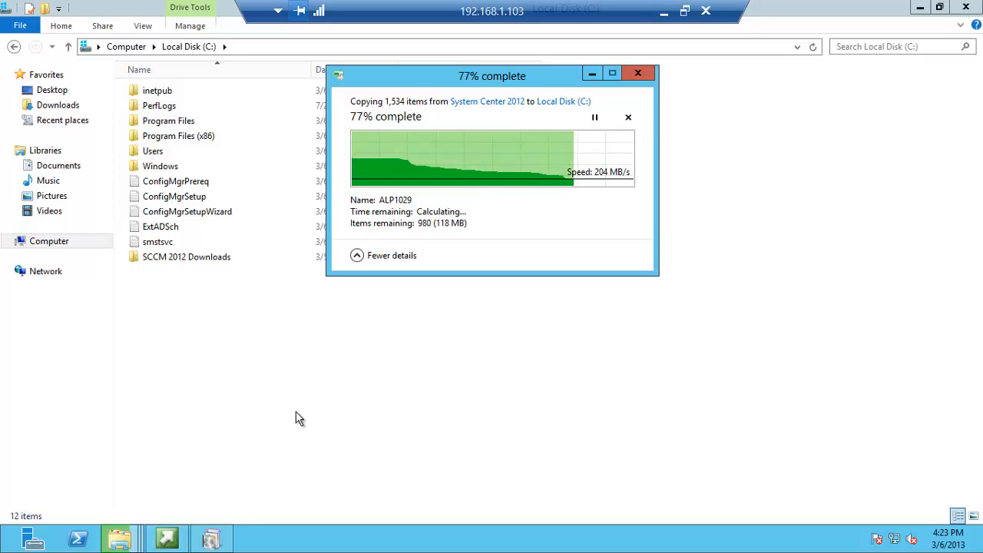
click(212, 541)
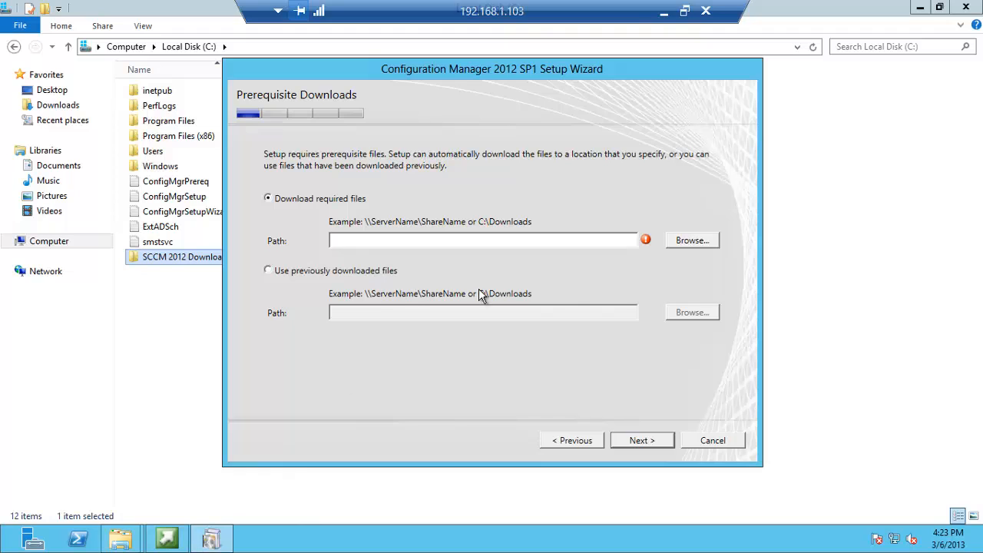
Set prerequisite downloads to C:\SCCM 2012 Downloads and keep default server and client languages
click(685, 240)
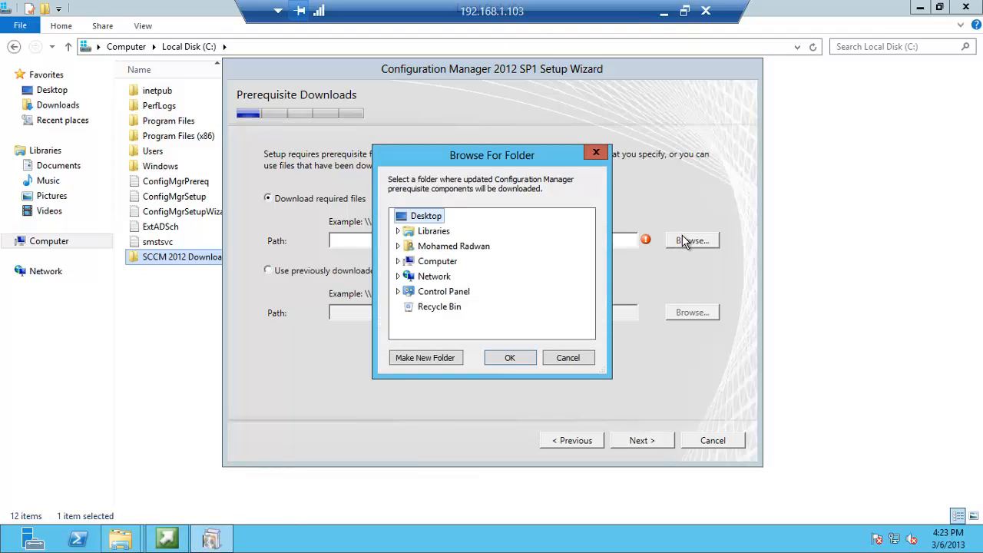
double_click(443, 262)
double_click(443, 276)
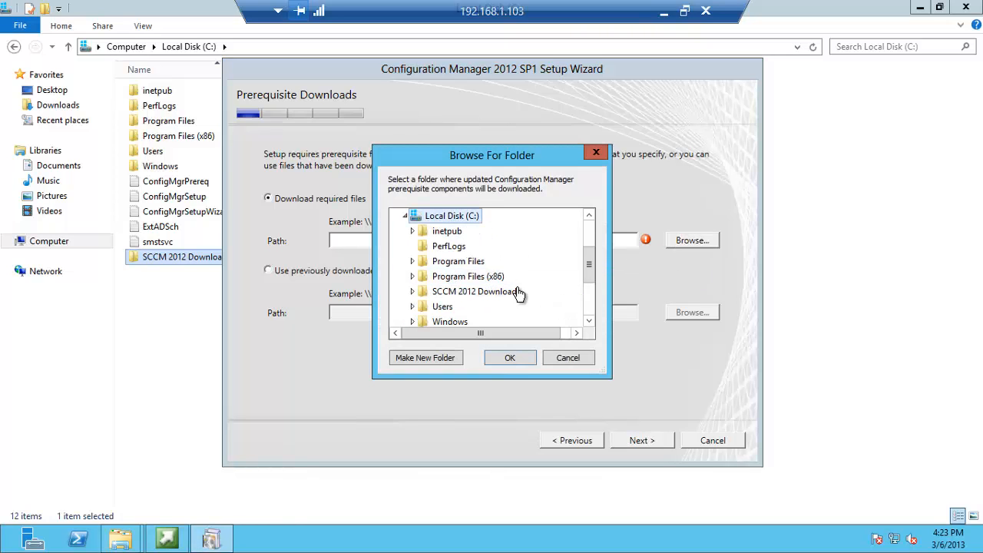
double_click(490, 295)
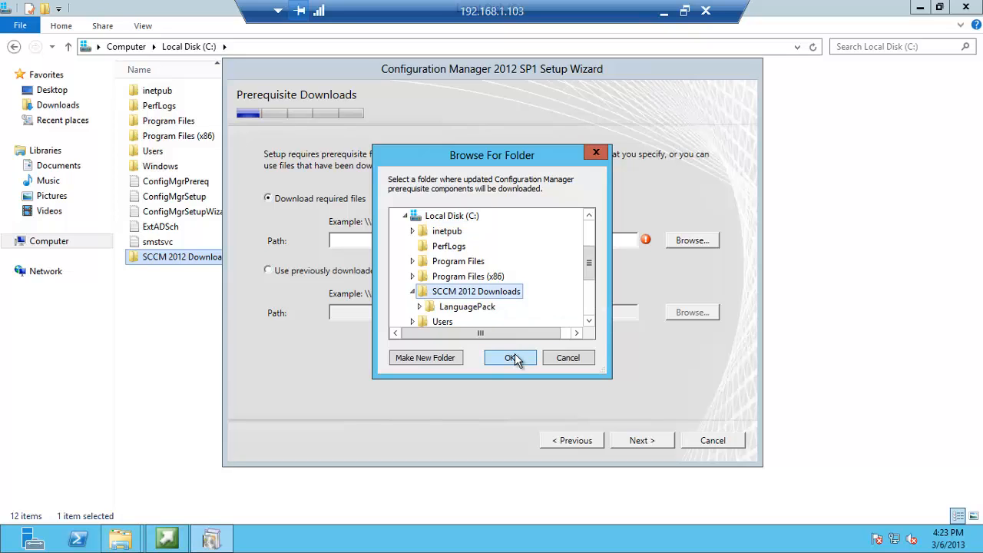
click(511, 357)
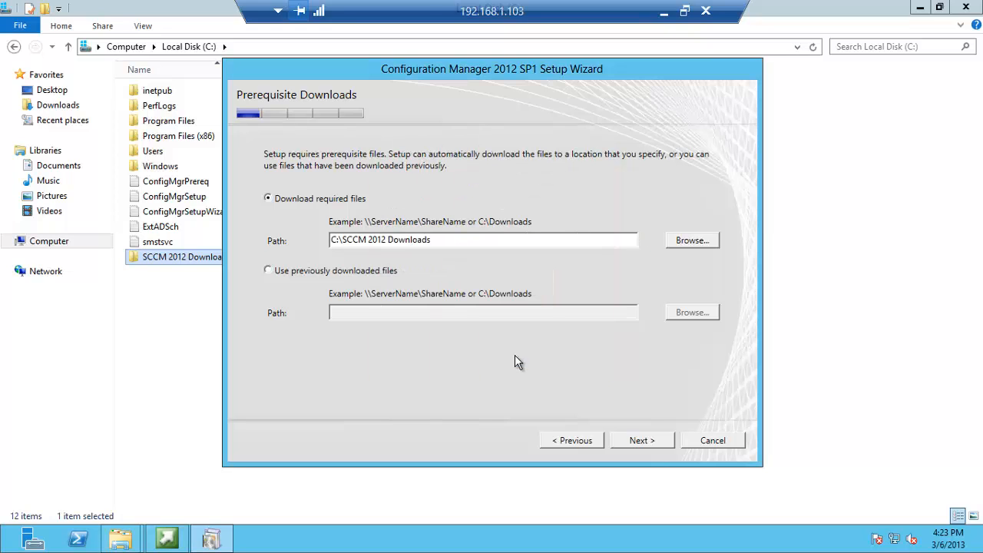
click(626, 440)
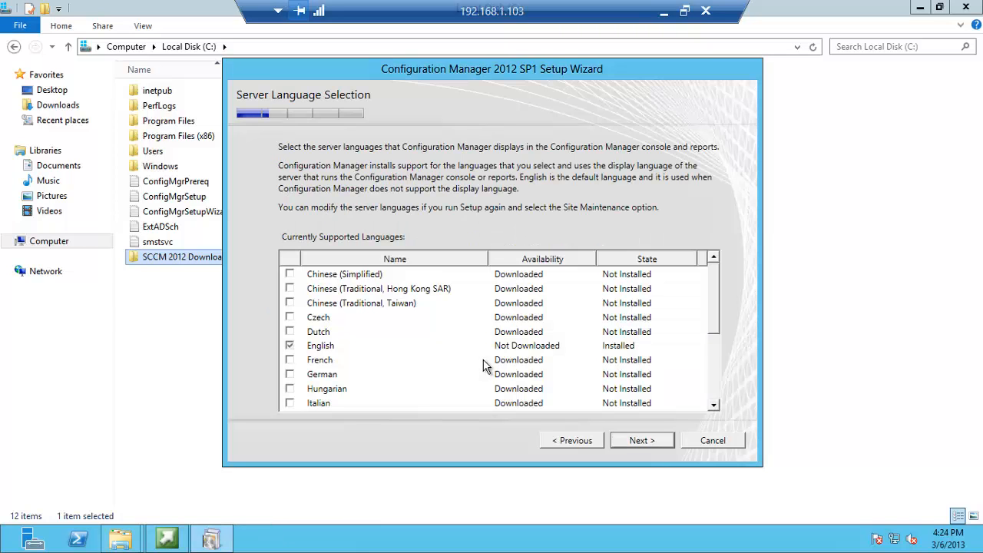
click(642, 441)
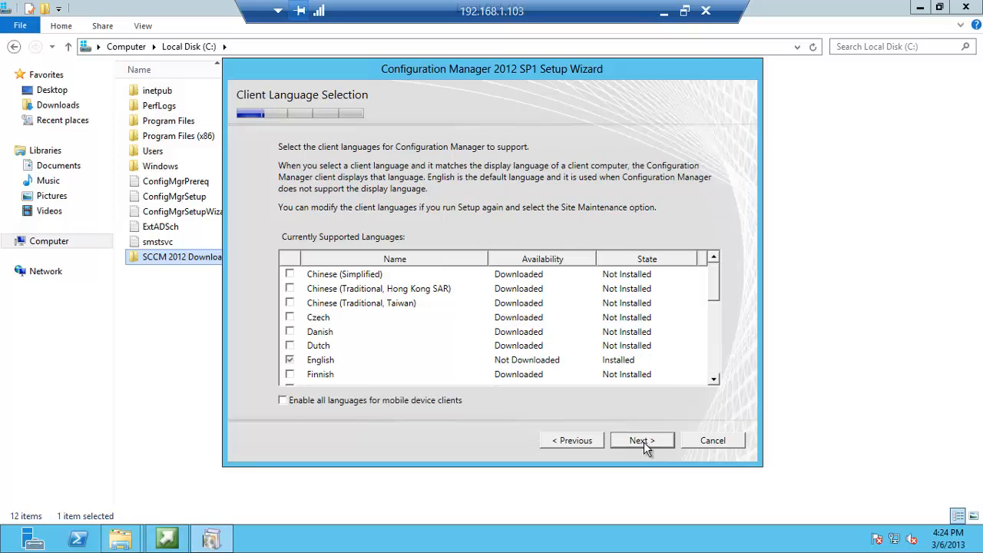
click(644, 441)
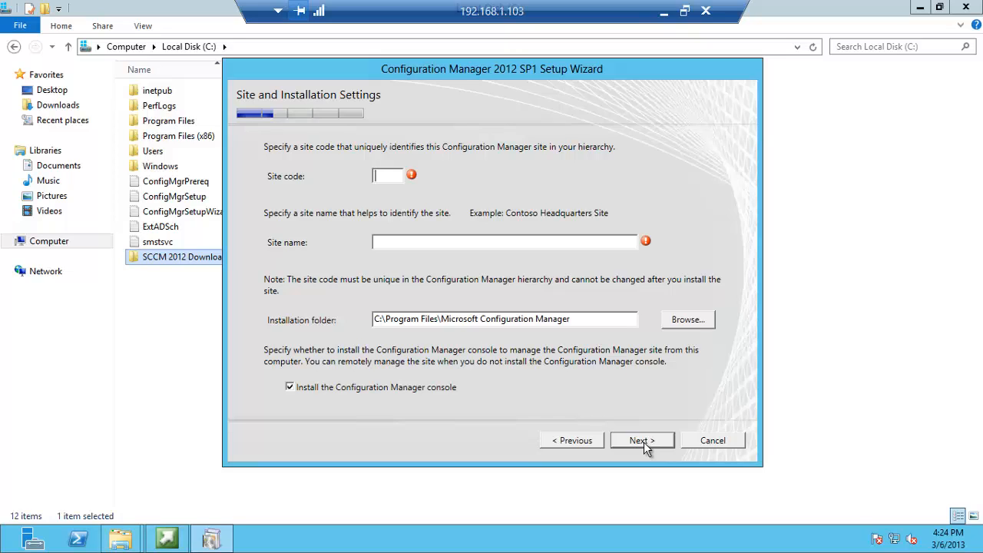
Enter site code ALM and site name Marvel SCCM, with console installation turned off
text(ALM)
text(M)
text(arvel)
text( C)
text(o)
key(BackSpace)
key(BackSpace)
text(S)
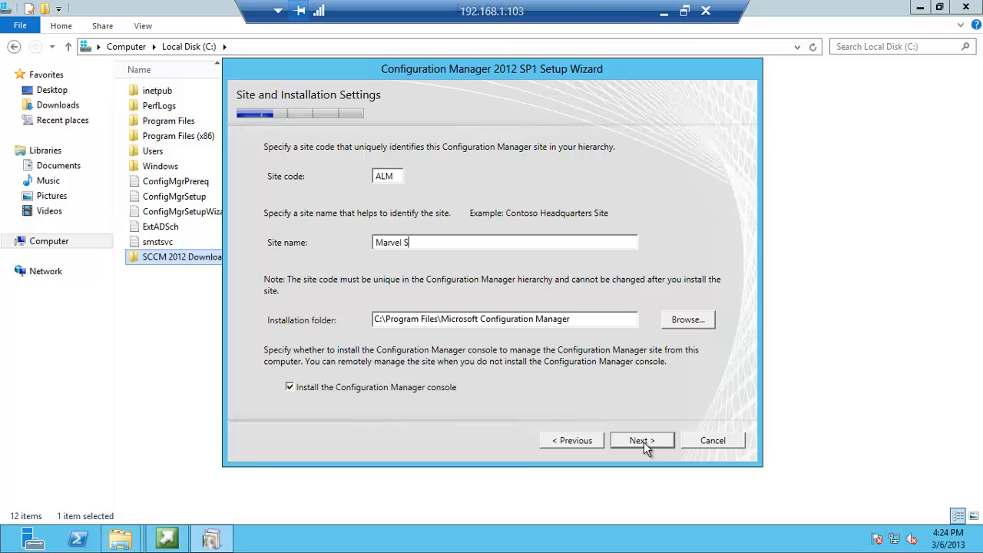
text(CCM)
click(433, 390)
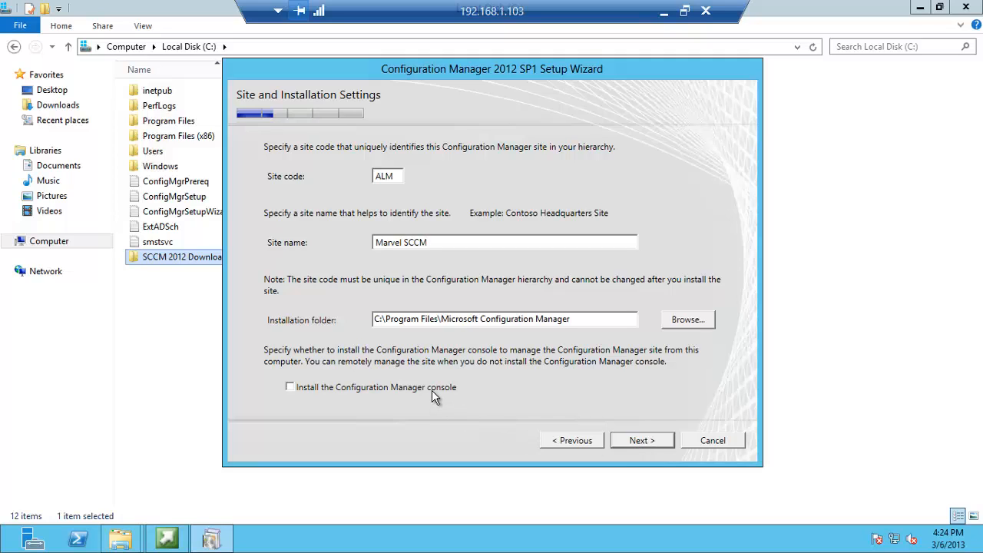
click(645, 441)
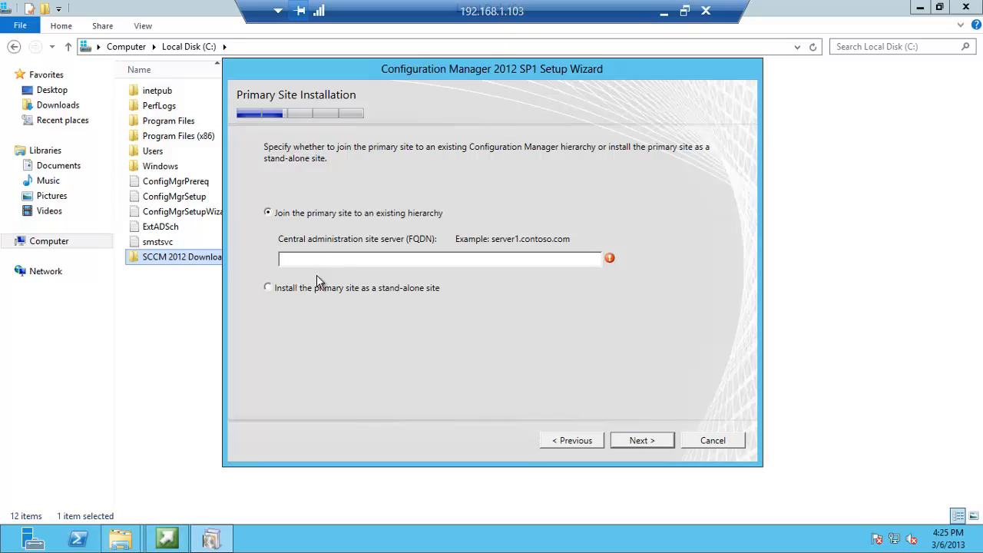
Choose a stand-alone primary site and accept the default database and SMS Provider settings
click(311, 288)
click(629, 444)
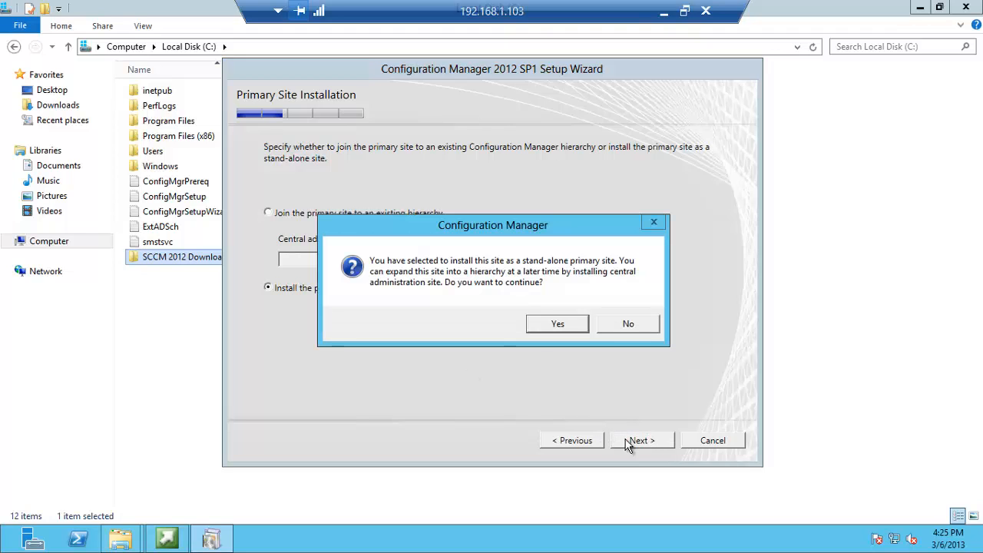
click(545, 324)
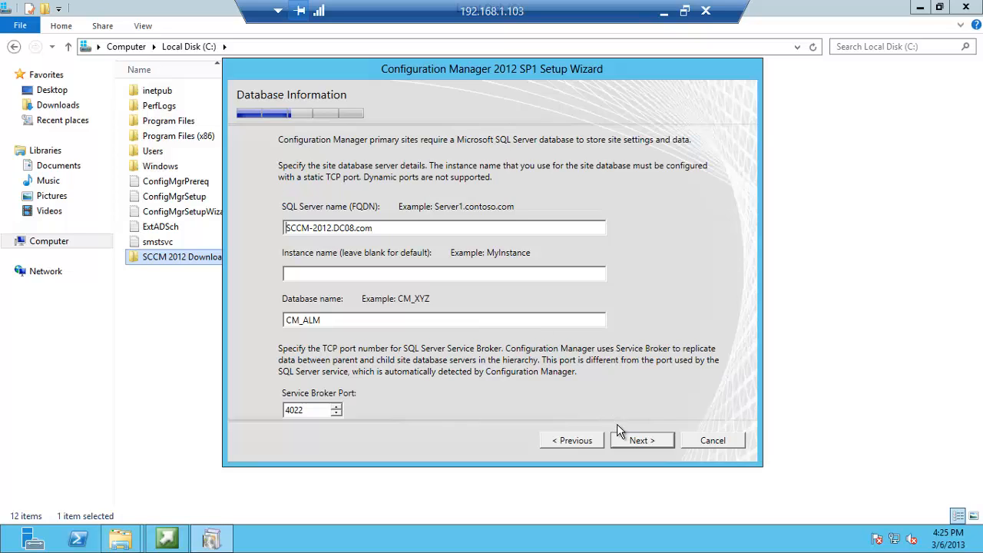
click(626, 442)
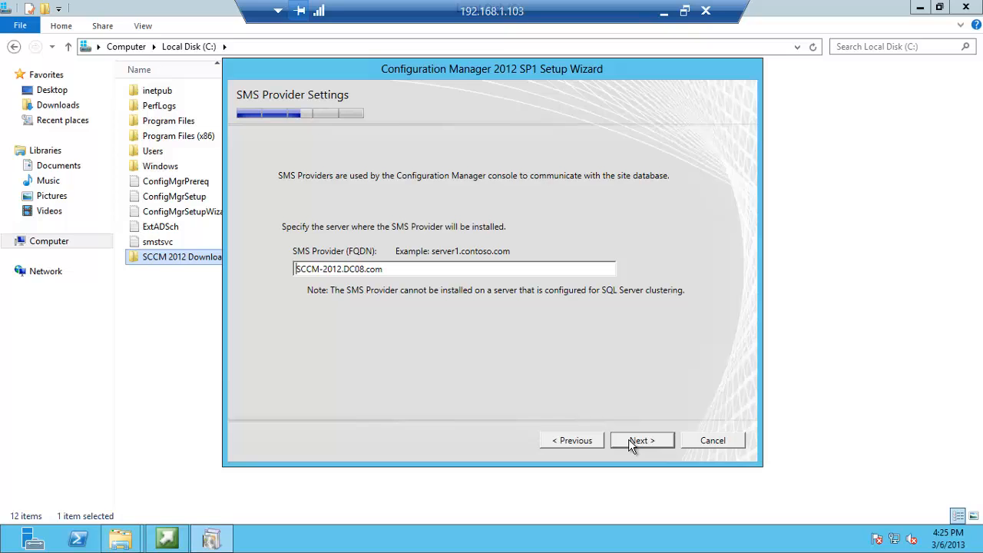
click(630, 443)
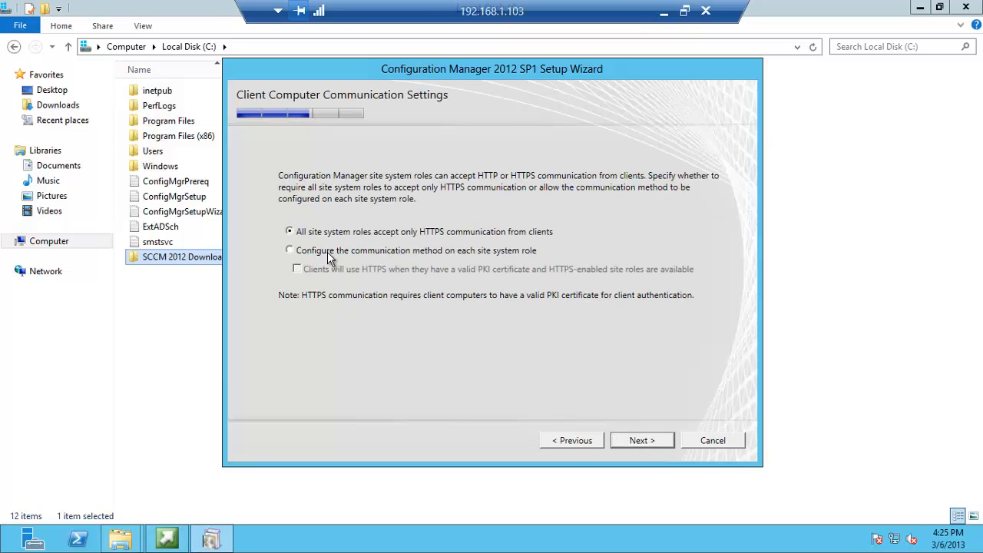
Let each site role set its client communication, keep default roles, and join CEIP
click(290, 250)
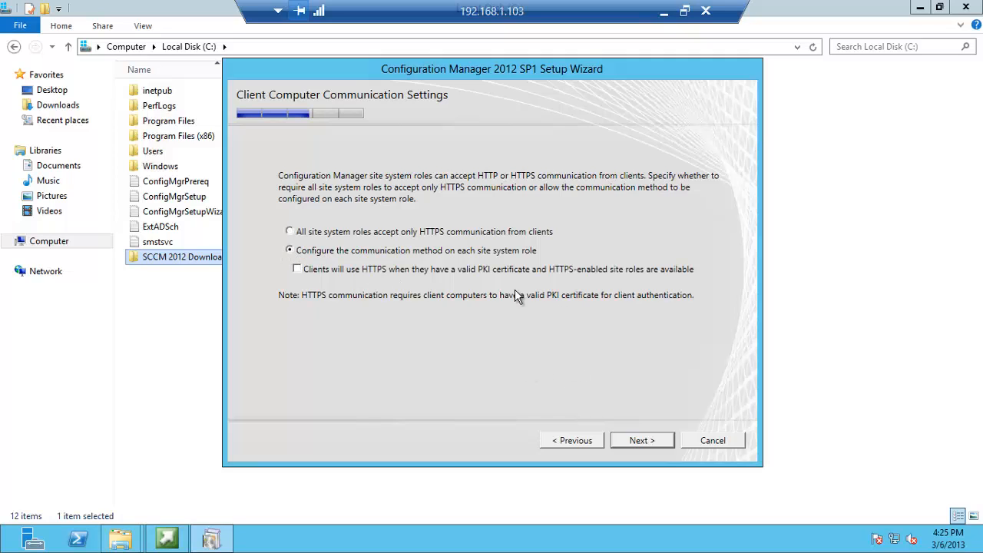
click(635, 438)
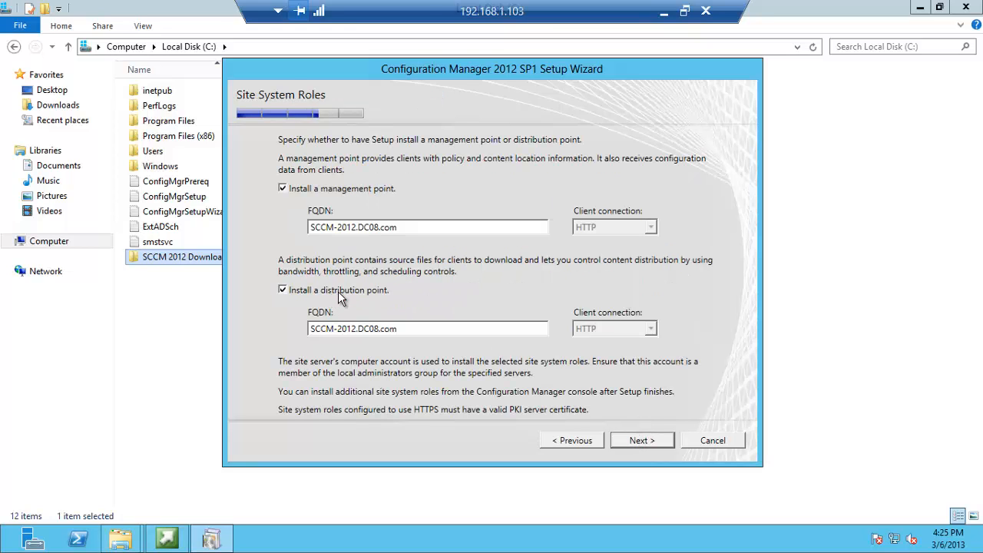
click(629, 443)
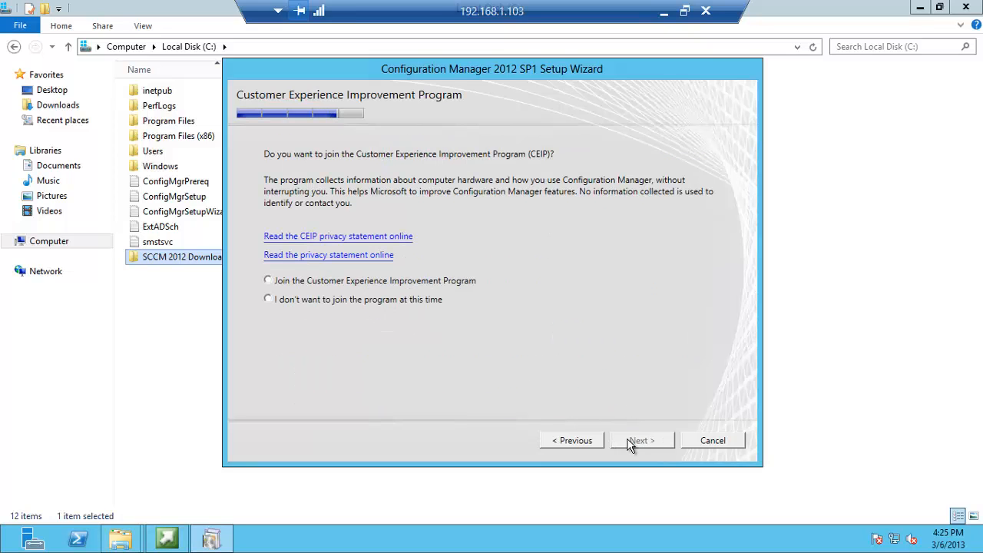
click(365, 282)
click(640, 445)
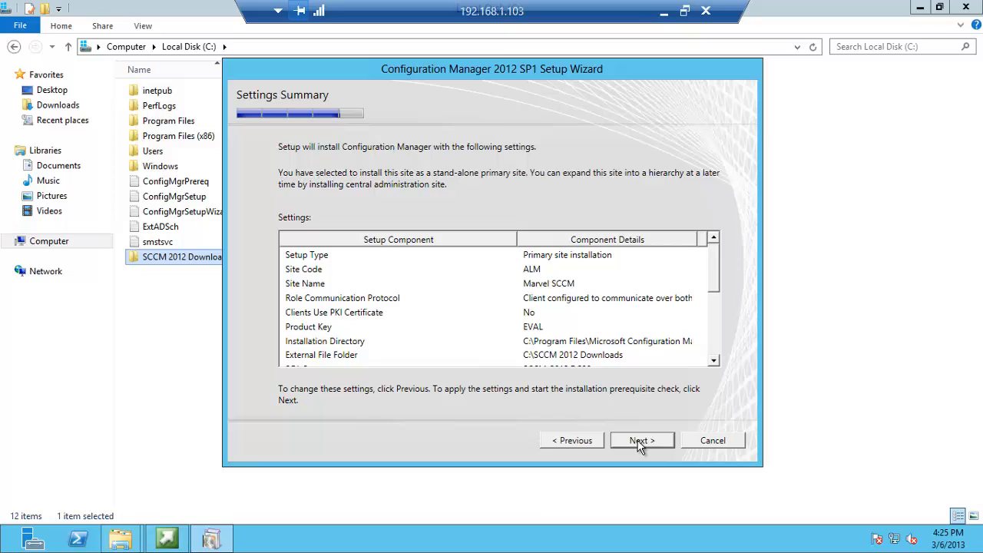
Run the prerequisite check and review the SQL Server memory allocation and usage warnings
click(639, 444)
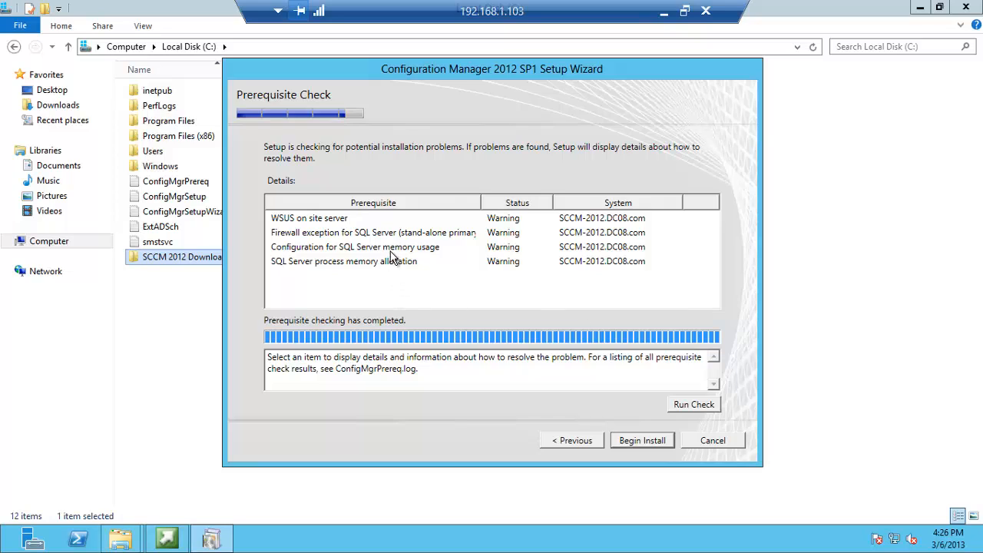
click(370, 270)
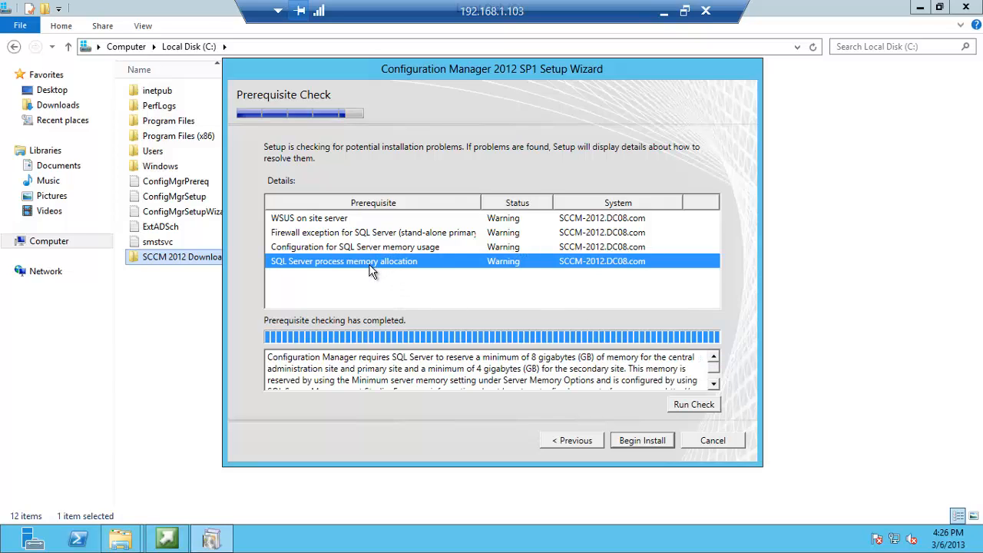
click(382, 251)
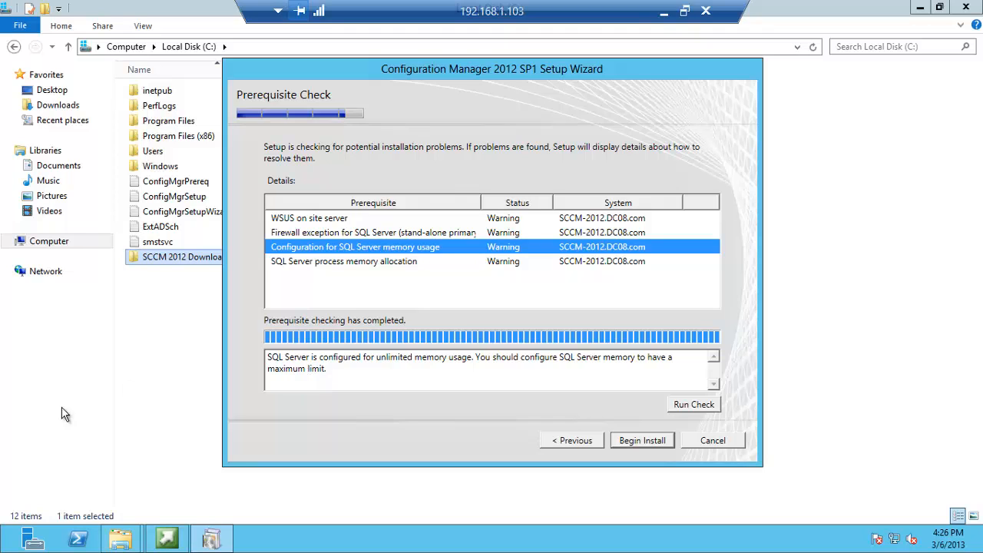
click(4, 549)
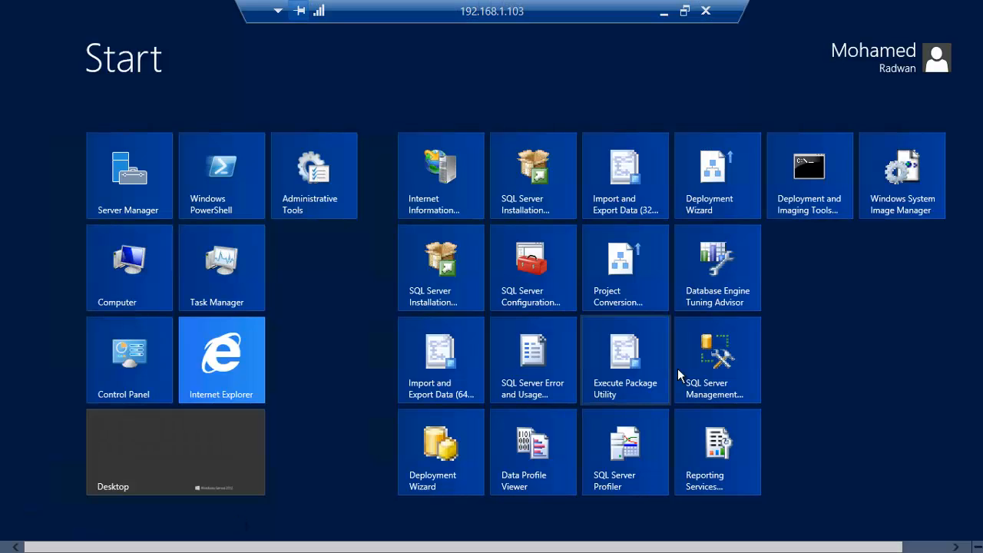
In Management Studio, set SCCM-2012's minimum and maximum server memory to 4000 MB
click(711, 359)
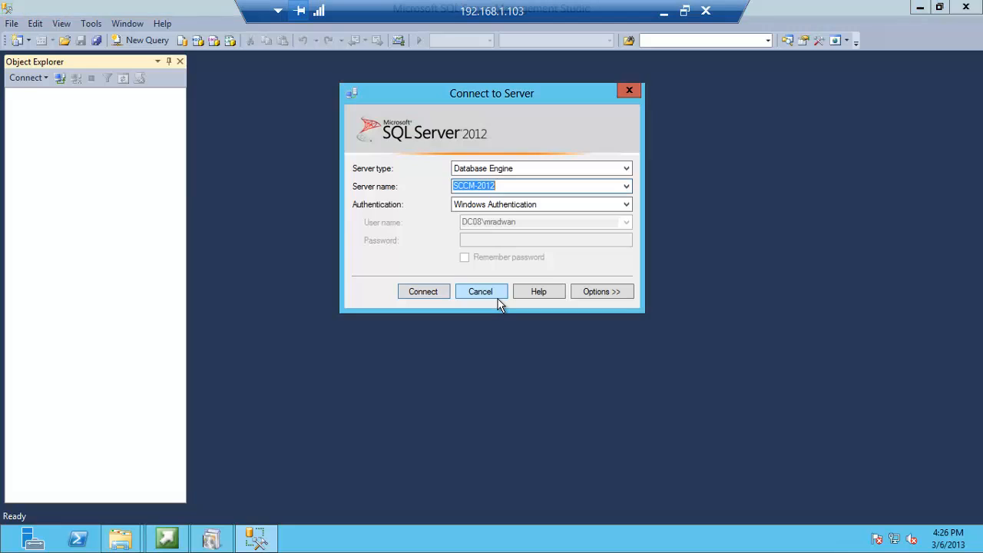
click(429, 293)
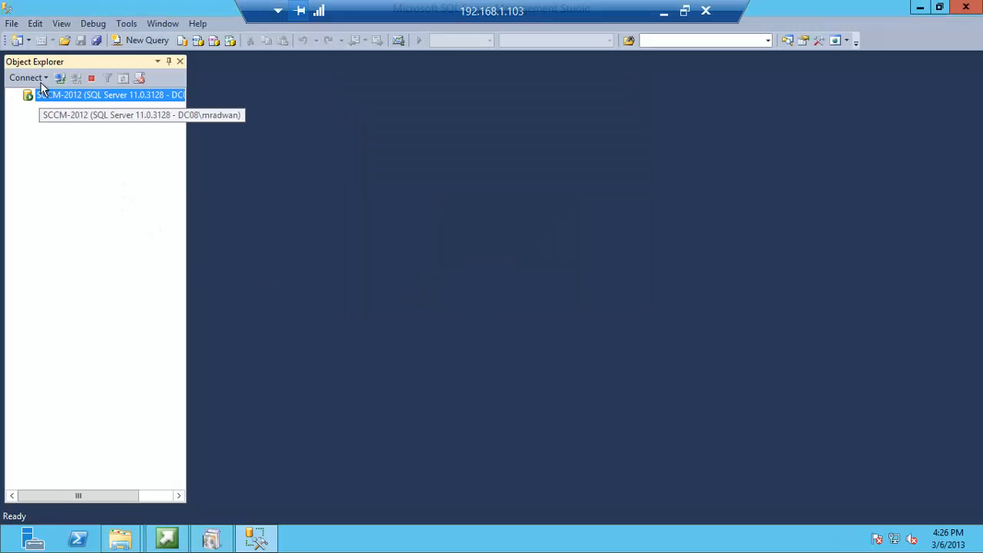
right_click(50, 98)
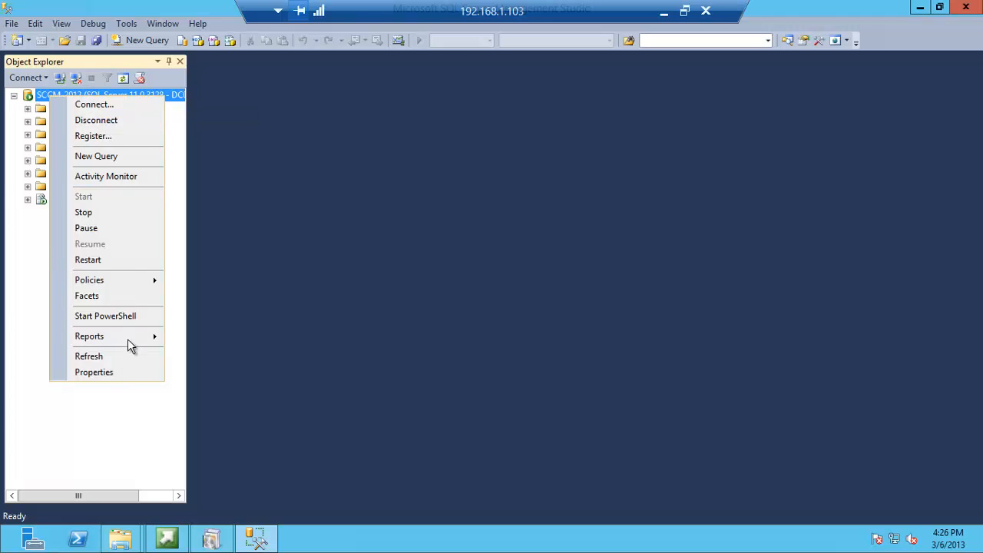
click(125, 374)
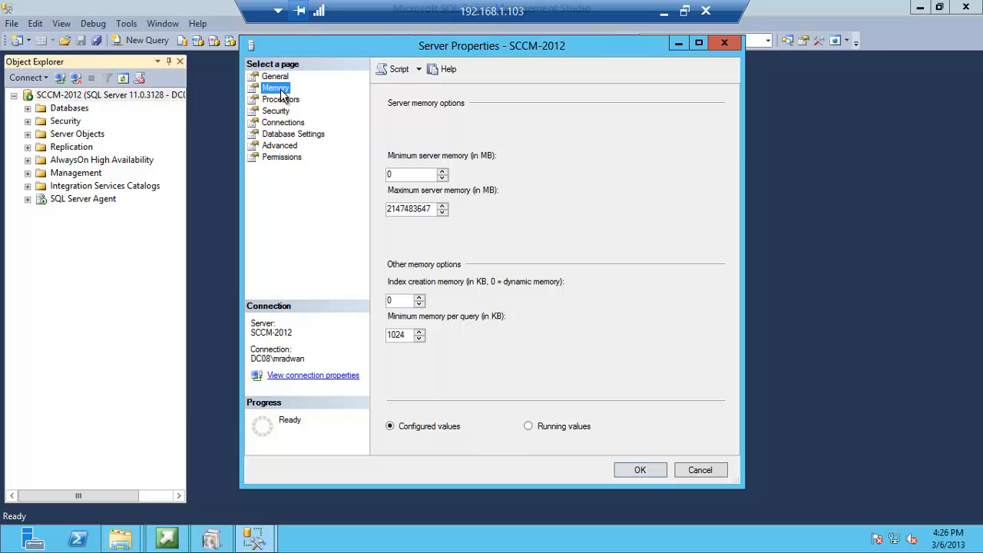
double_click(391, 175)
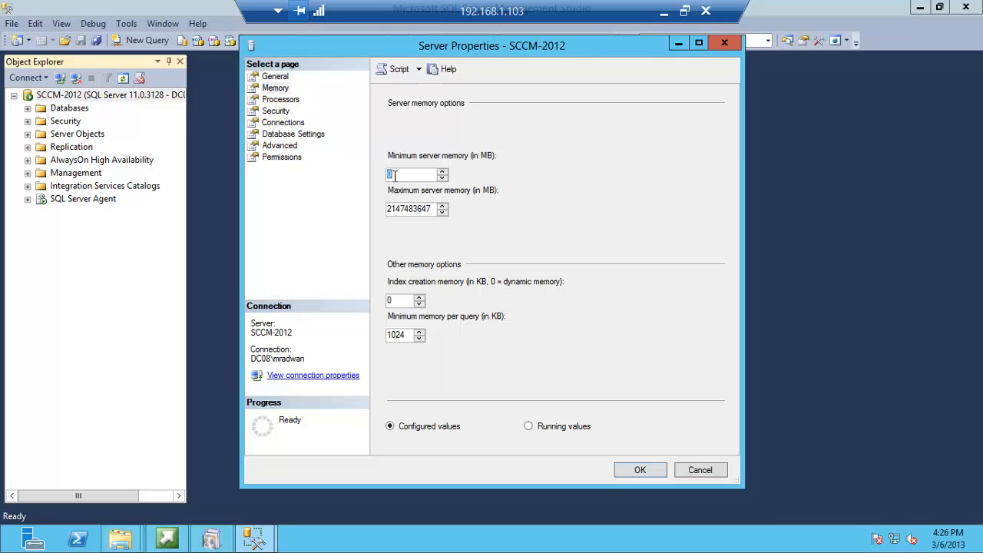
text(4000)
double_click(413, 209)
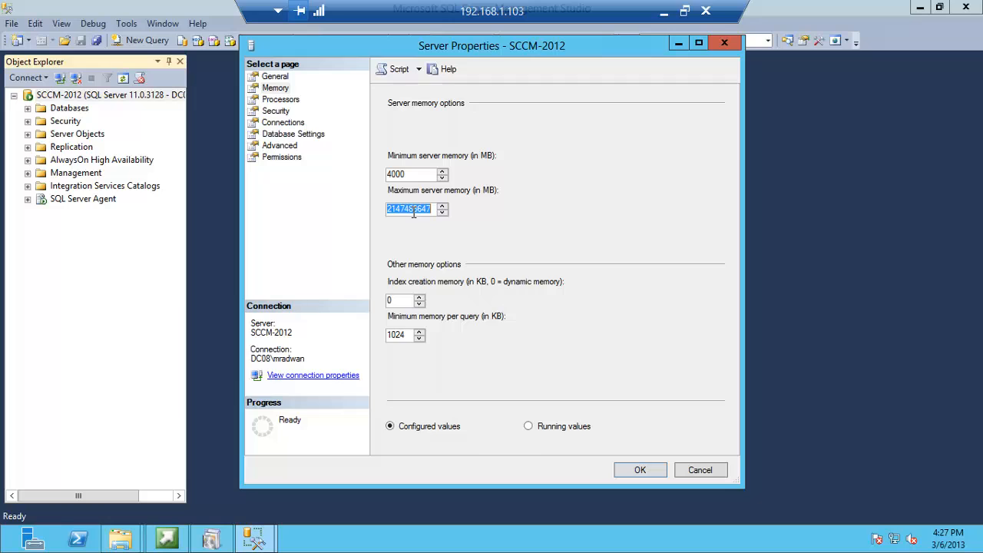
text(4000)
click(640, 470)
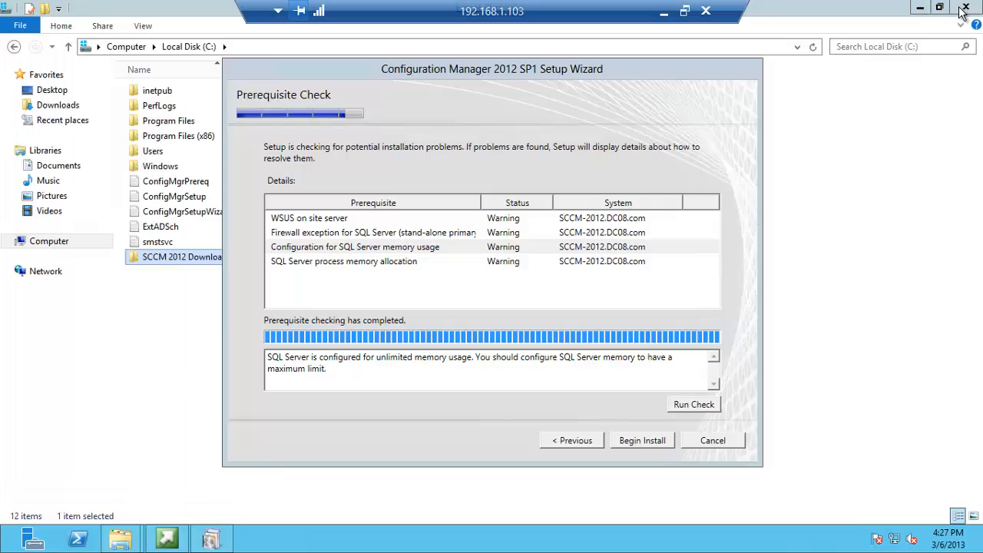
Close Management Studio, rerun the prerequisite check, and begin the site installation
click(966, 6)
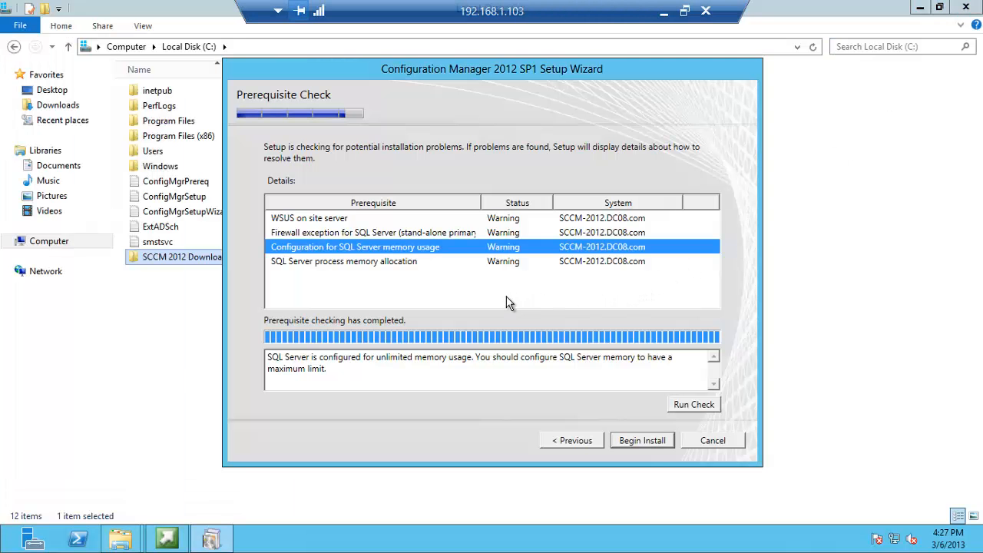
click(680, 407)
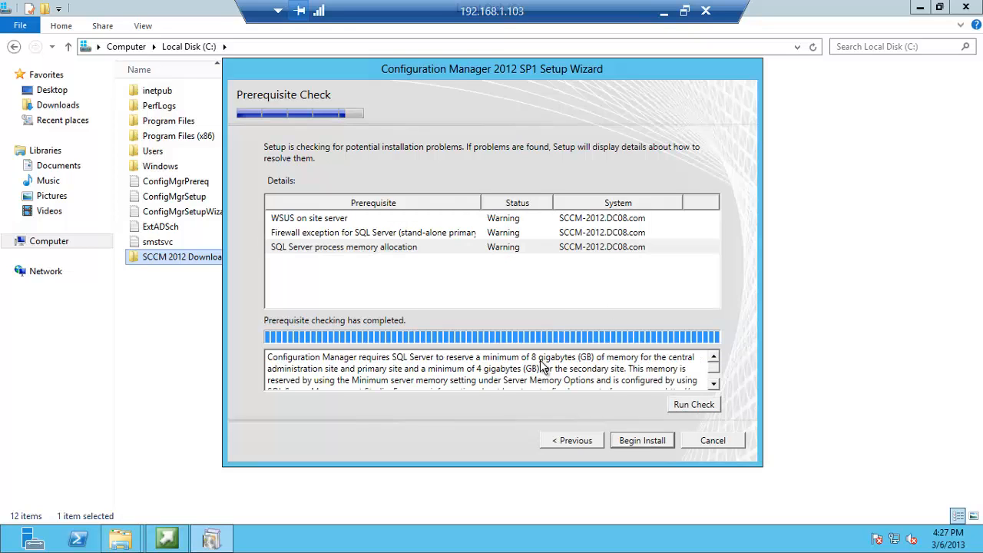
click(631, 441)
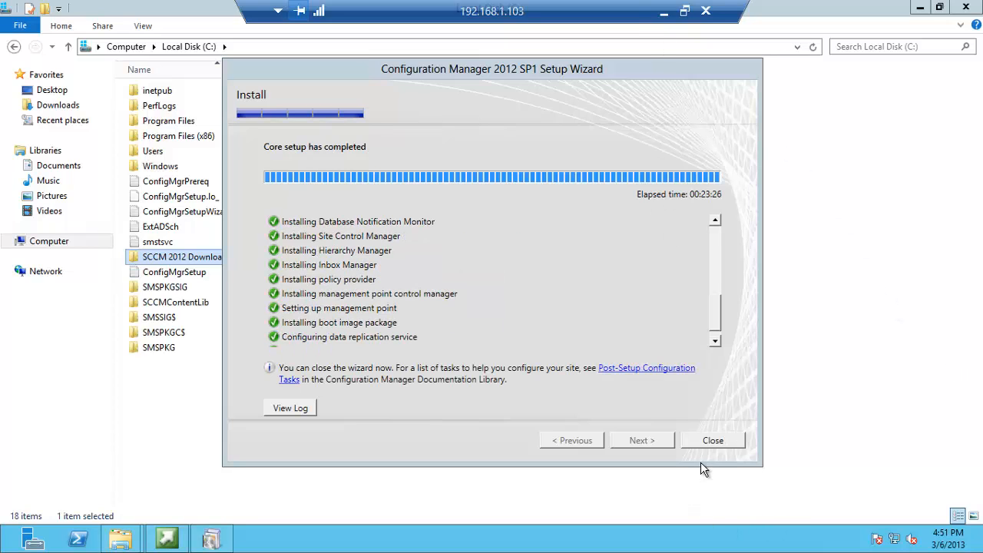
Close the finished site setup and launch the Configuration Manager console installer
click(714, 442)
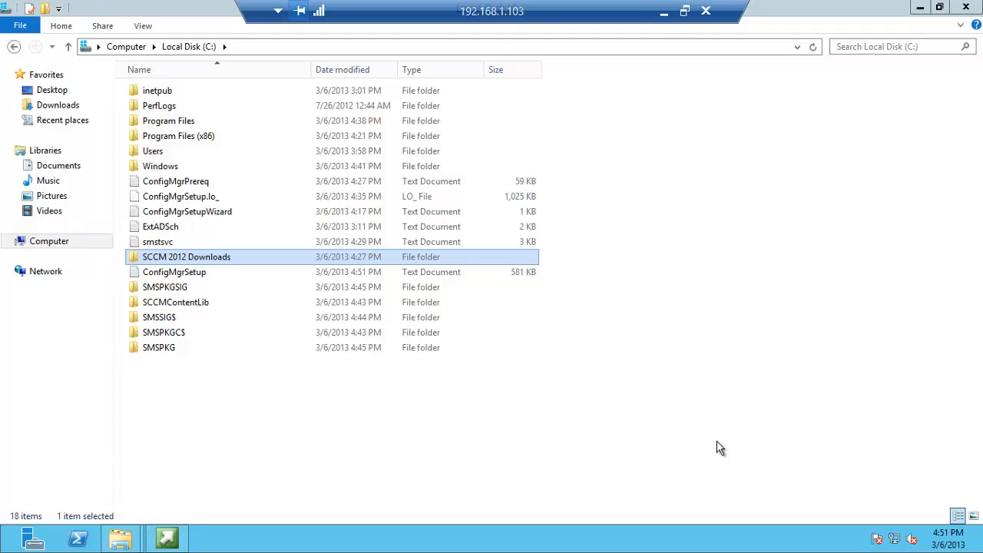
click(169, 541)
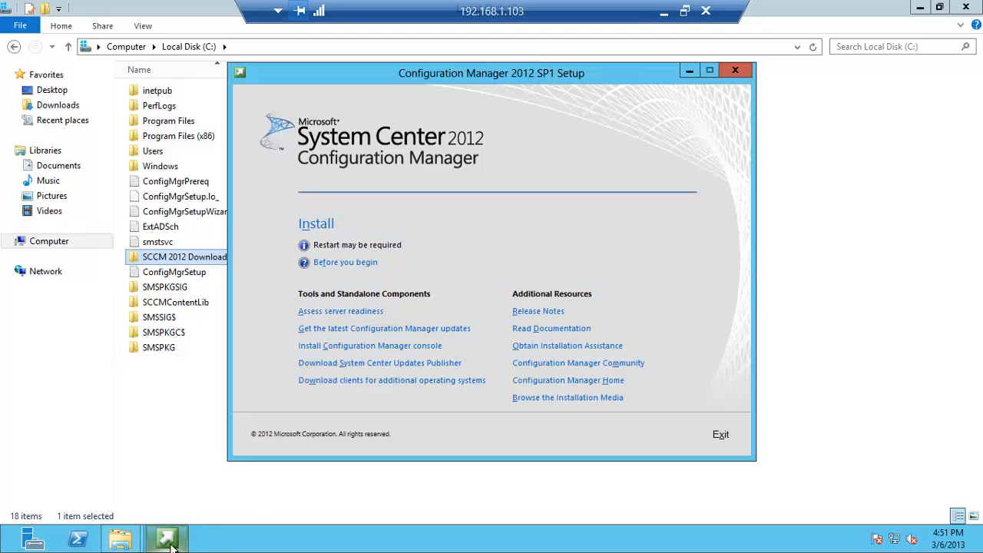
click(398, 346)
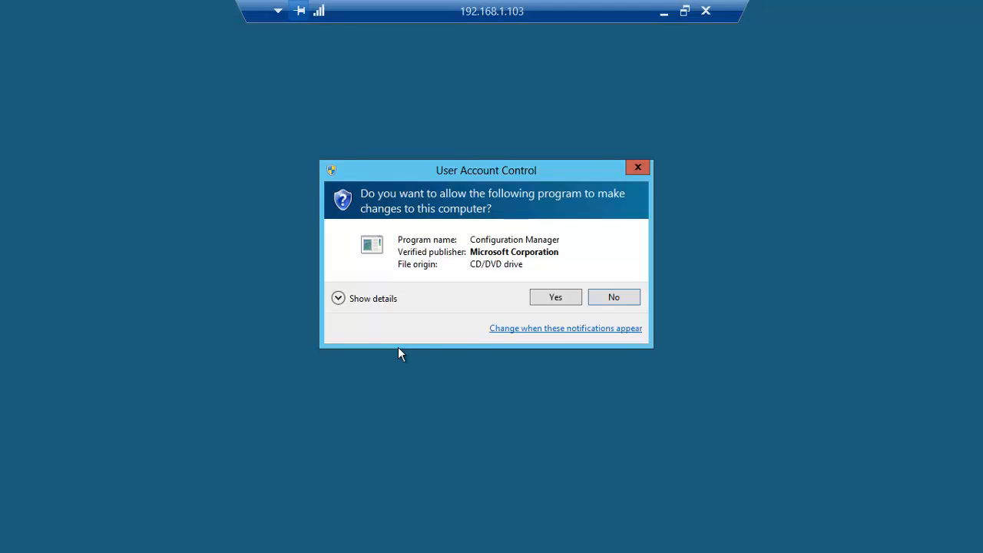
click(552, 297)
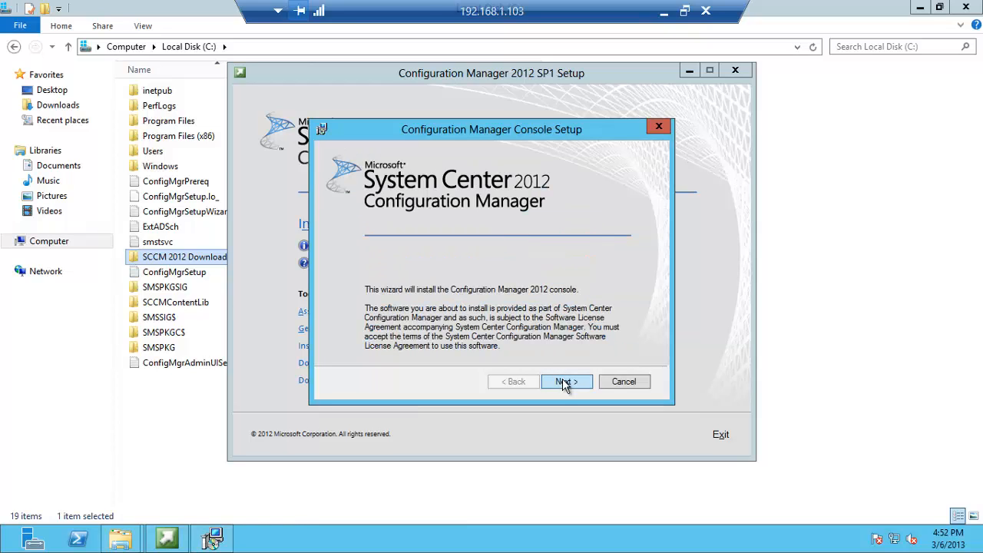
Install the console for site server SCCM-2012.DC08.com with default folder, joining CEIP
click(566, 382)
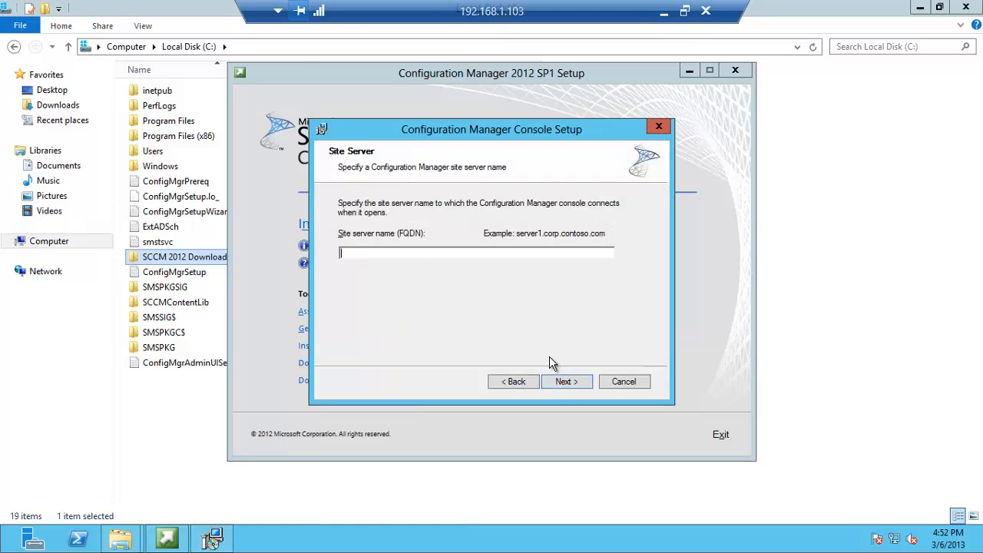
text(SCCM-2012.DC08.com)
click(559, 383)
click(559, 382)
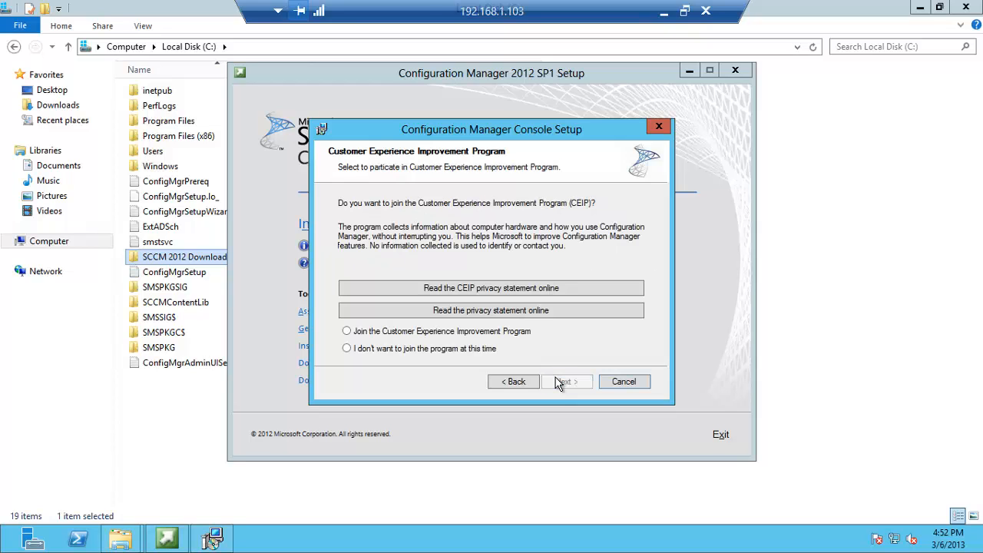
click(346, 331)
click(558, 383)
click(555, 379)
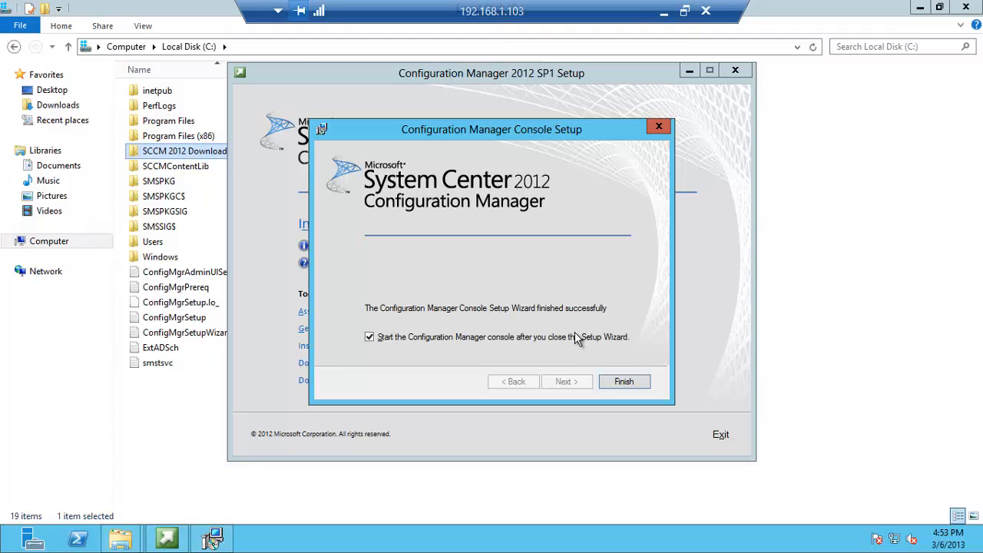
click(619, 384)
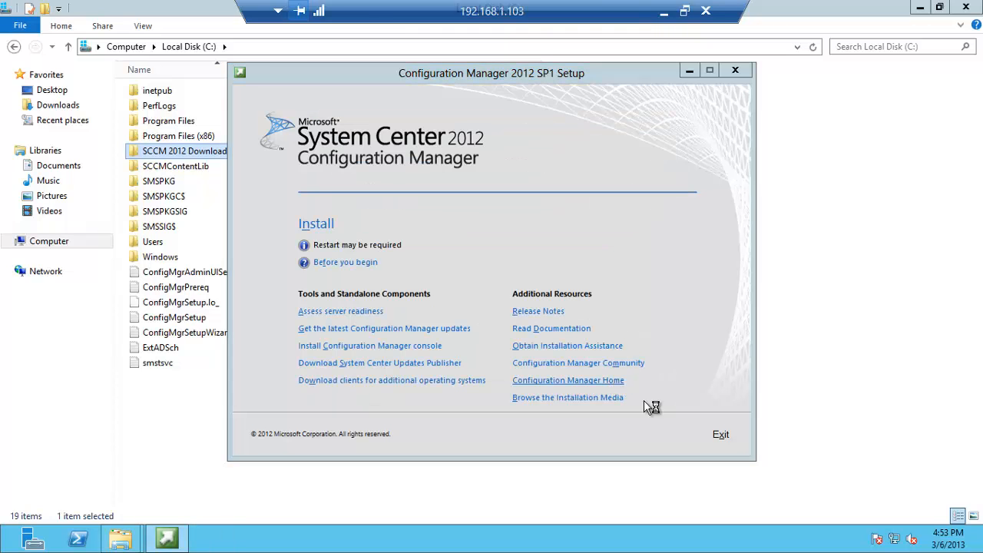
Exit setup, close both folder windows, and view the three devices under Assets and Compliance
click(720, 434)
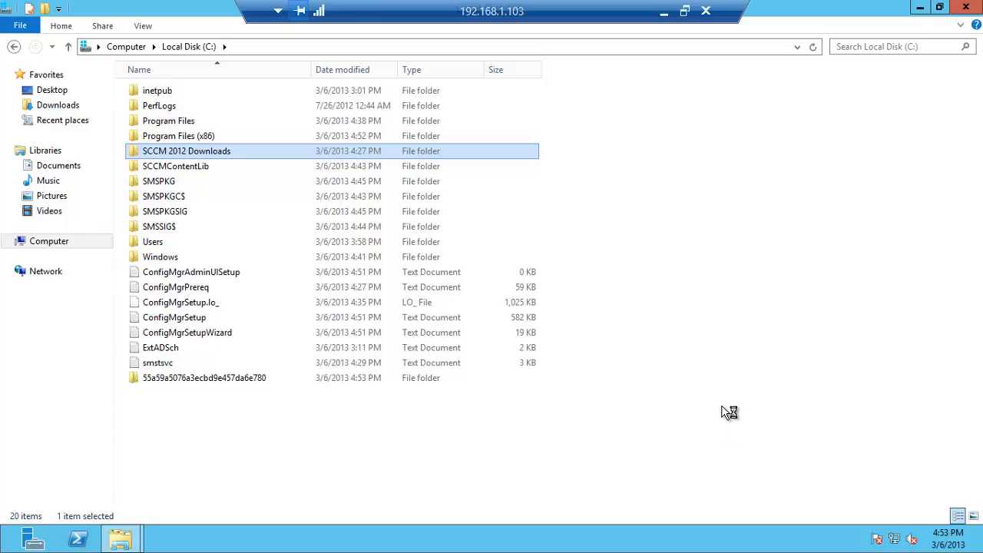
click(965, 7)
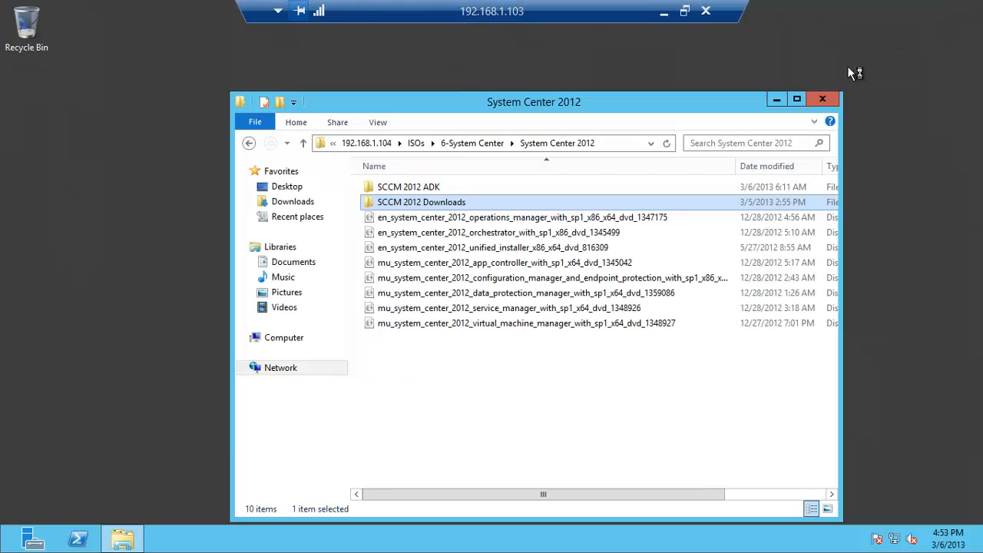
click(822, 99)
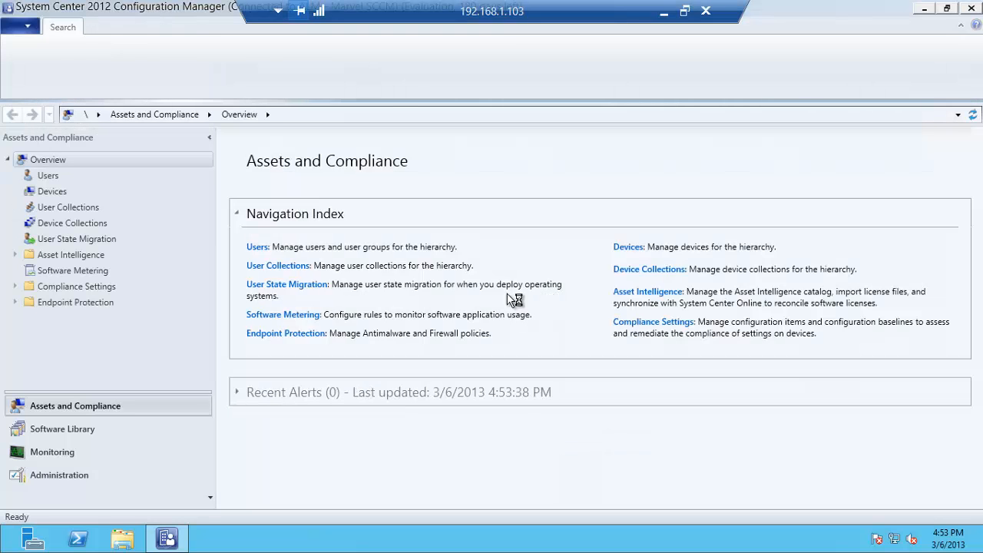
click(52, 193)
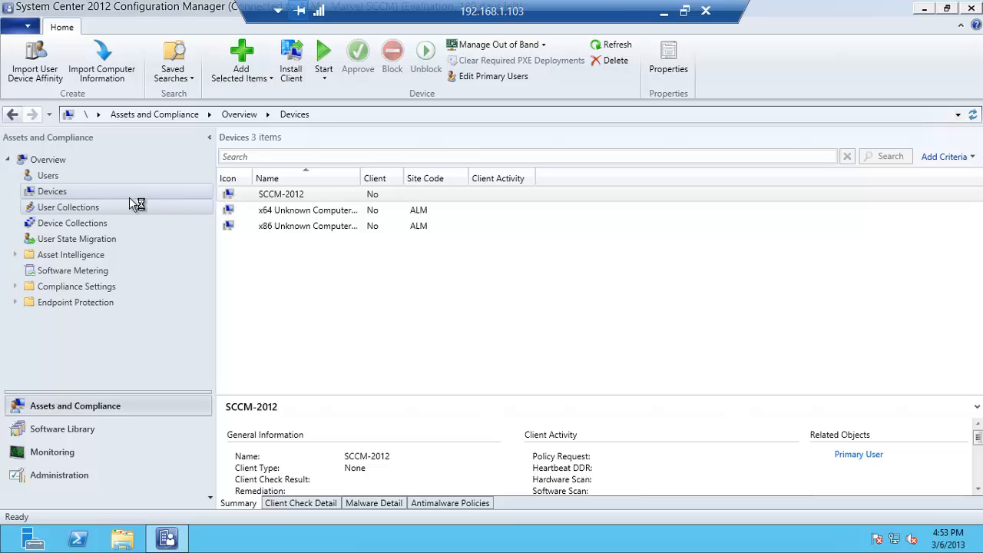
Navigate to Administration > Hierarchy Configuration > Boundaries, which holds no items yet
click(77, 474)
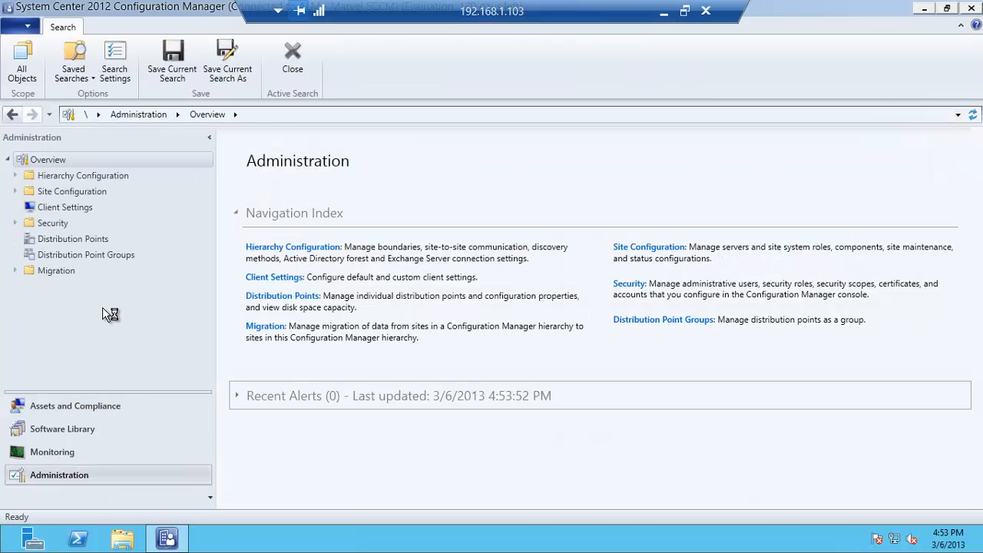
click(79, 175)
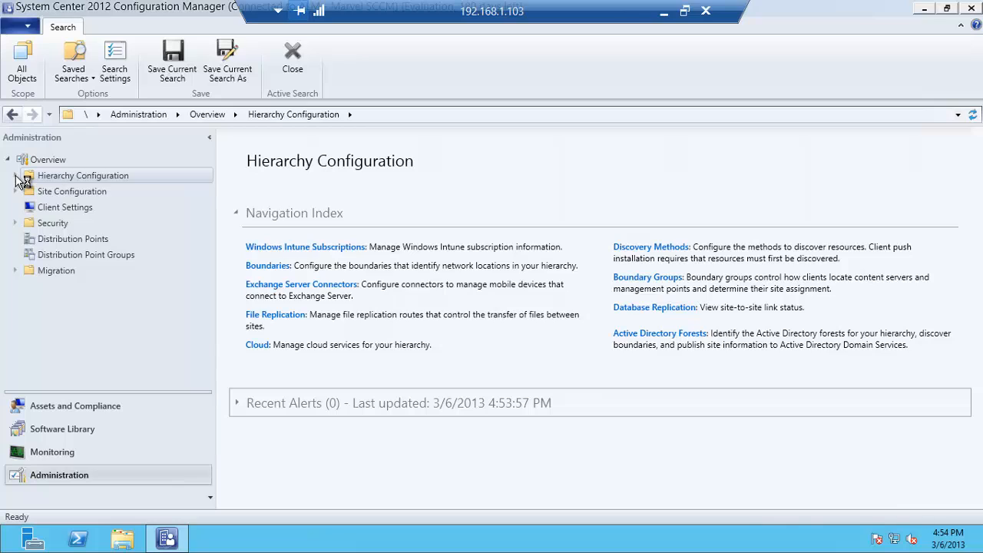
click(16, 177)
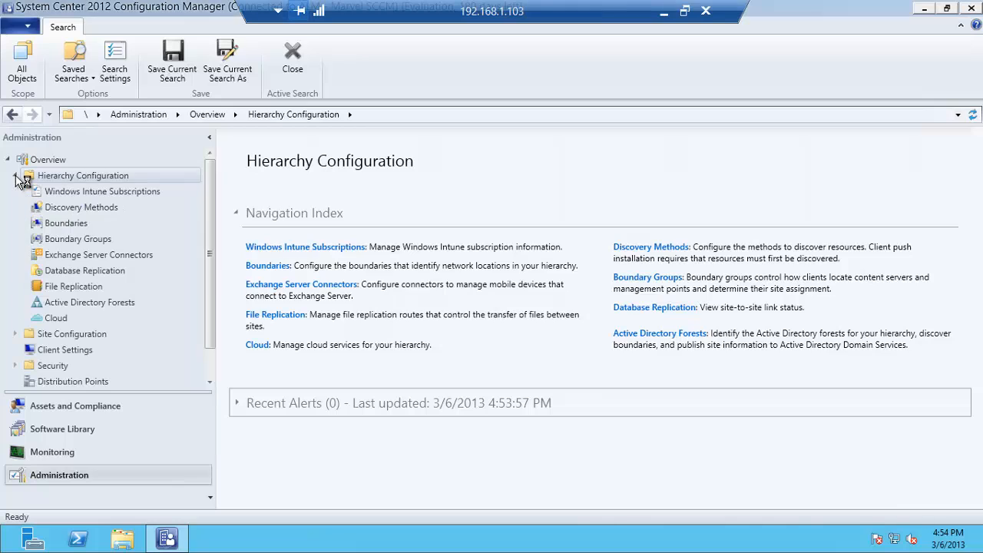
click(57, 222)
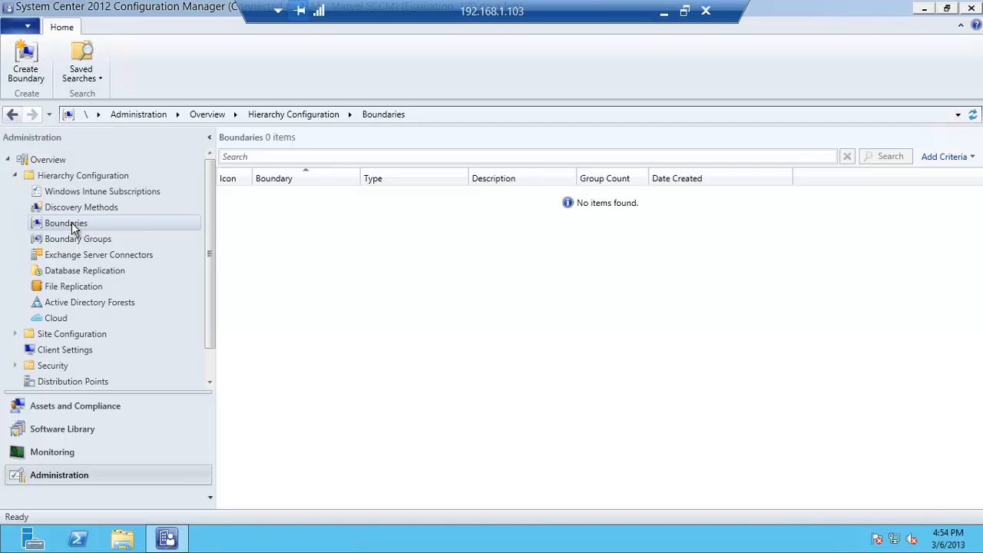
Create an Active Directory site boundary for Default-First-Site-Name with description DC
right_click(72, 221)
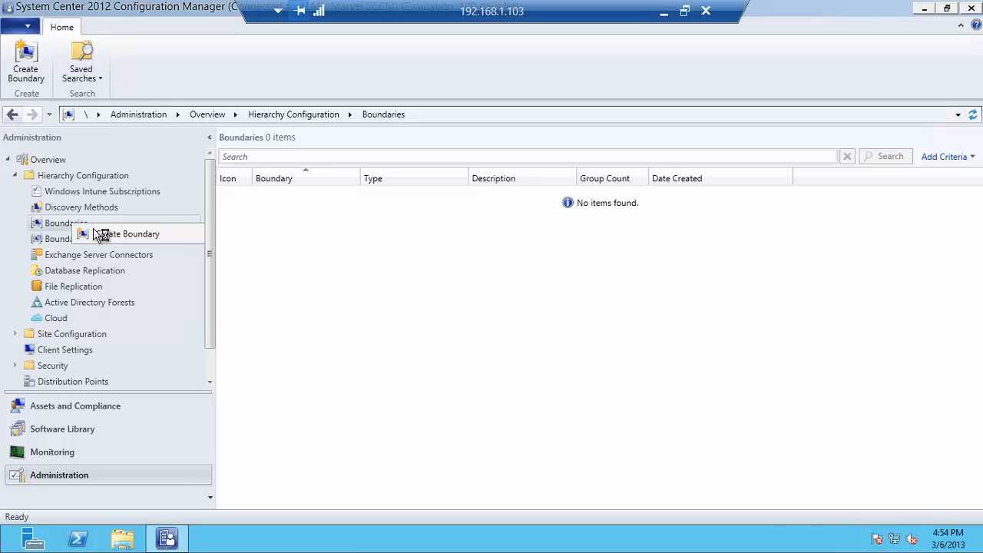
click(131, 234)
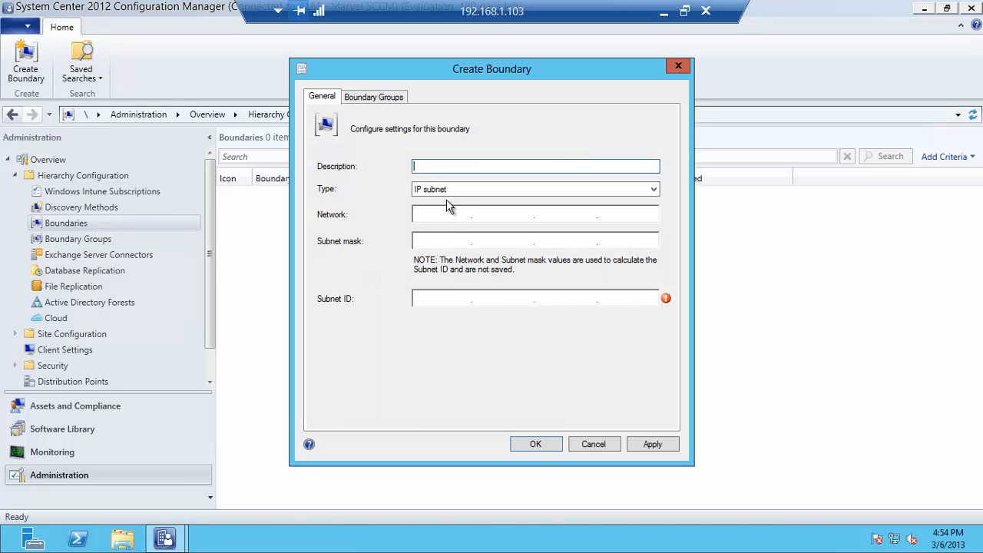
click(452, 192)
click(456, 201)
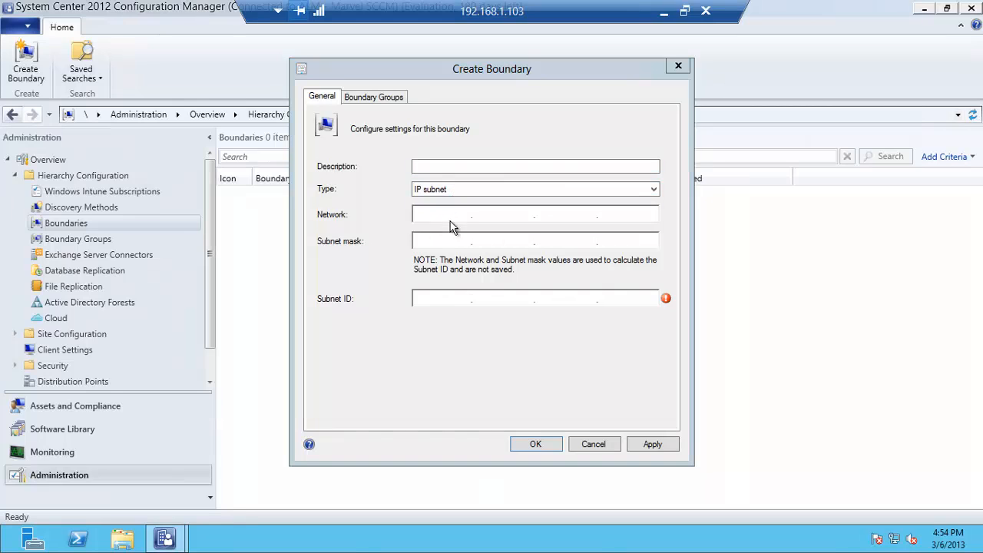
click(456, 192)
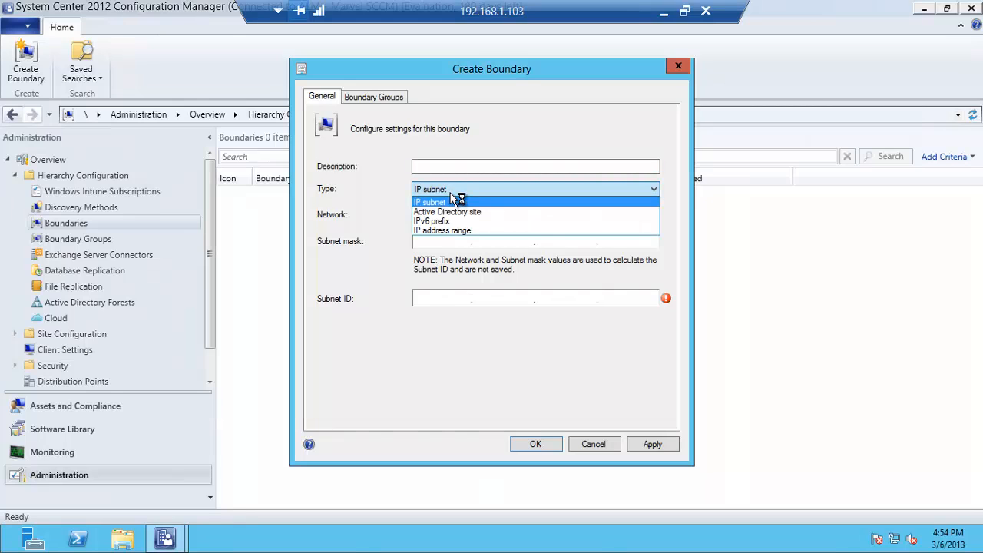
click(453, 211)
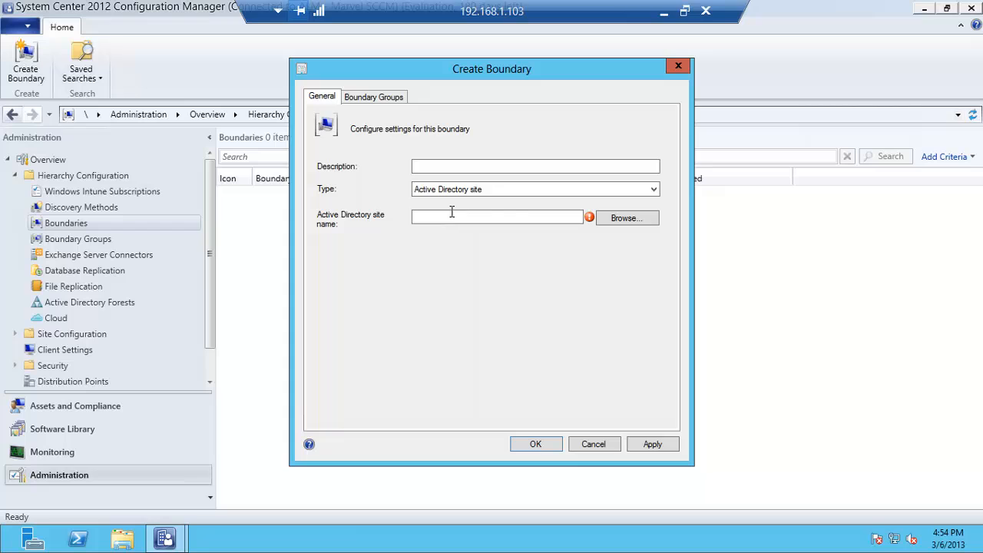
click(622, 221)
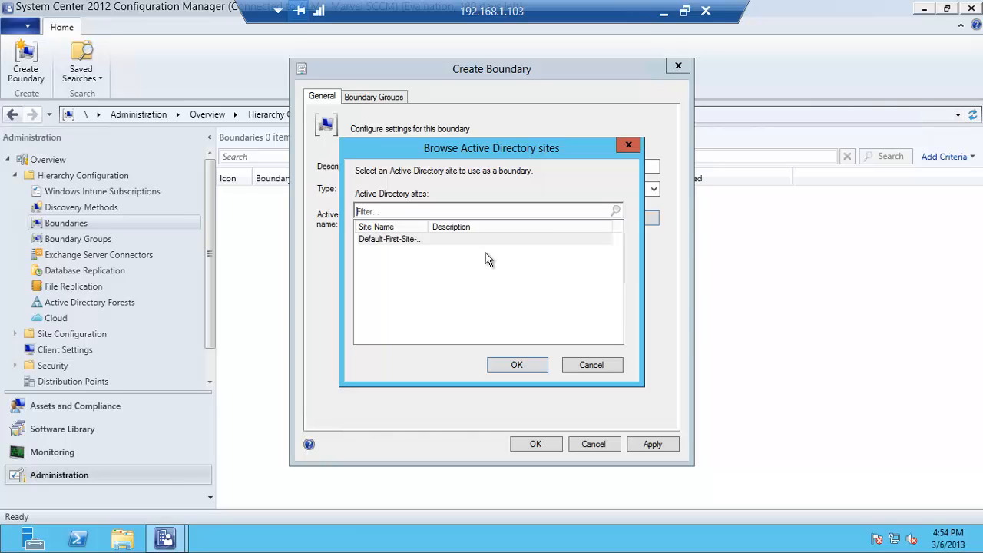
click(407, 241)
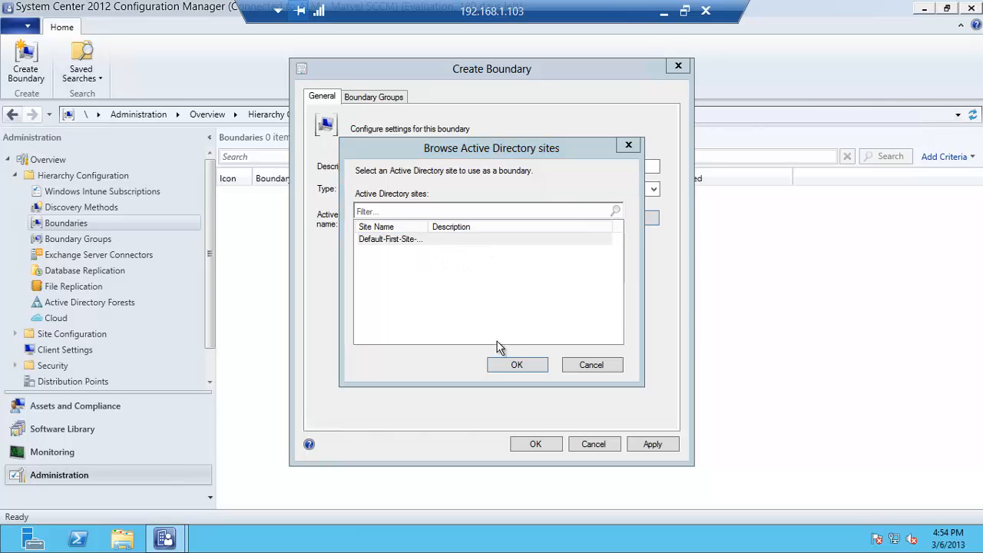
click(513, 364)
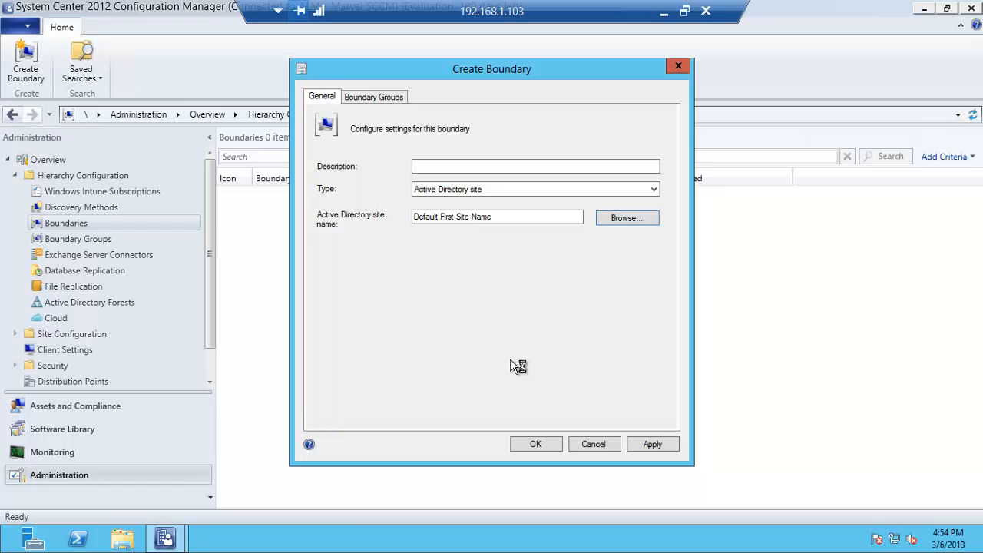
click(445, 168)
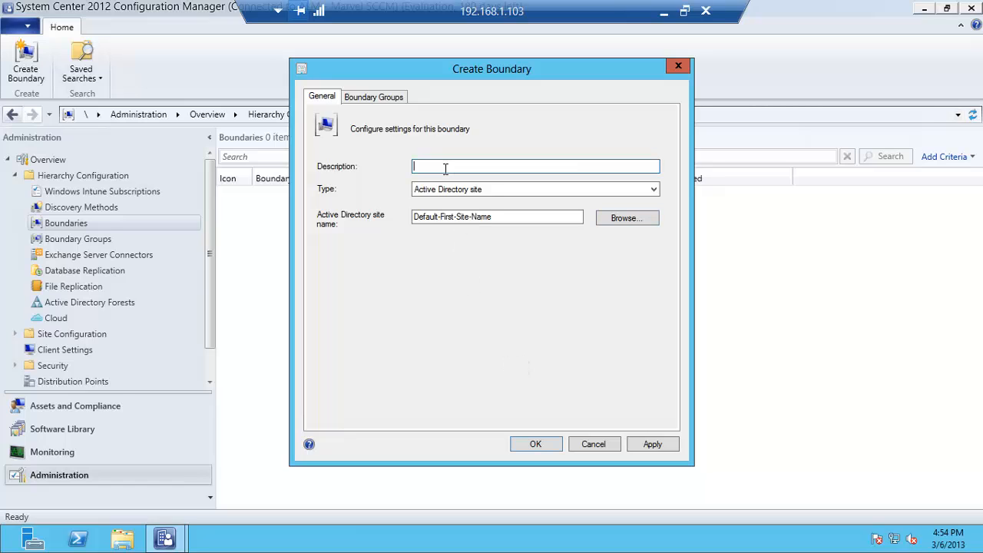
text(DC)
click(518, 446)
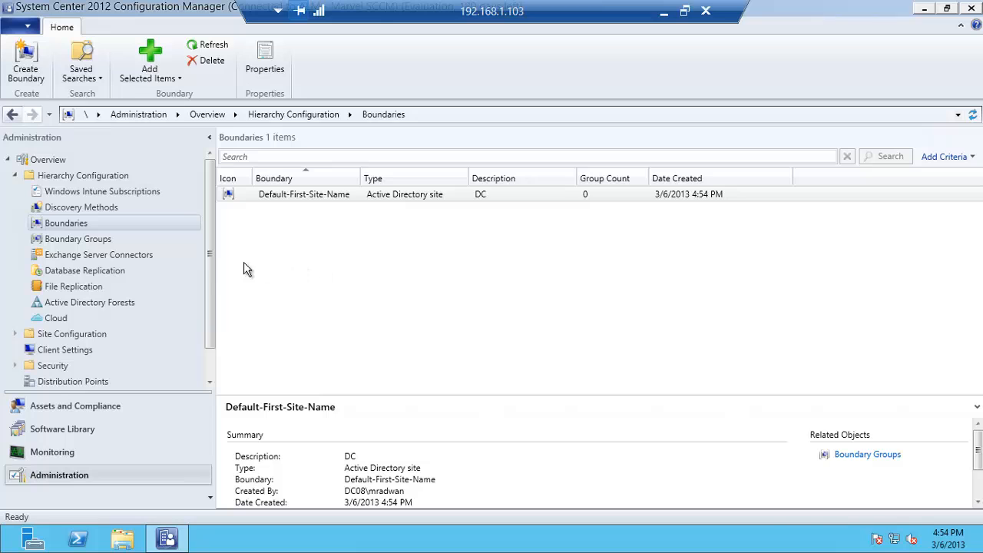
Create boundary group Main Boundary containing Default-First-Site-Name, used for site assignment
click(103, 240)
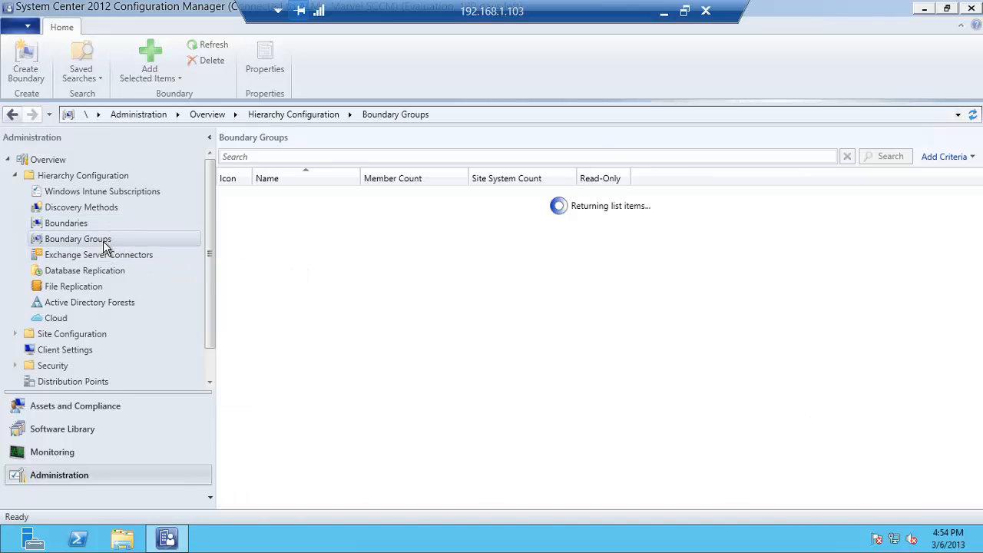
click(127, 252)
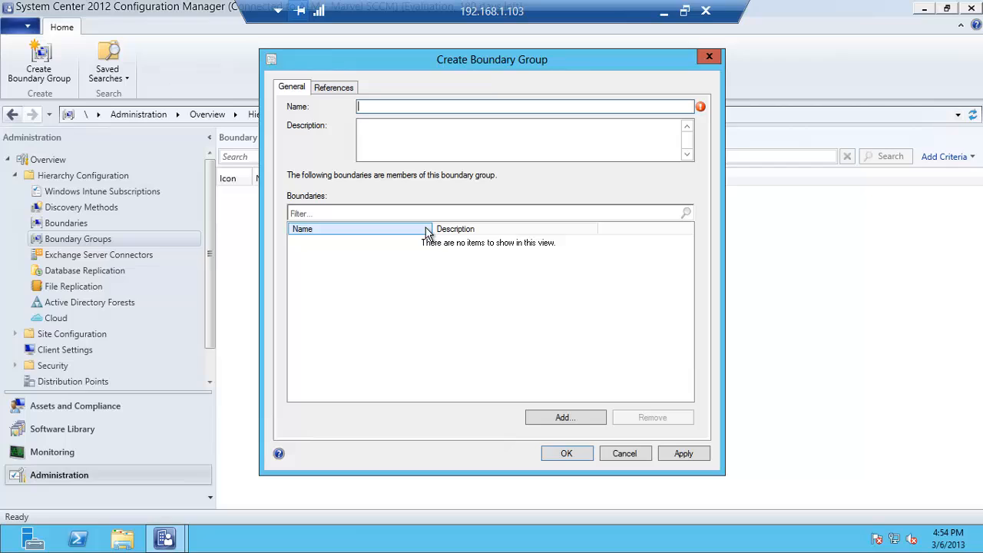
text(Mi)
text(ain Boun)
text(dary)
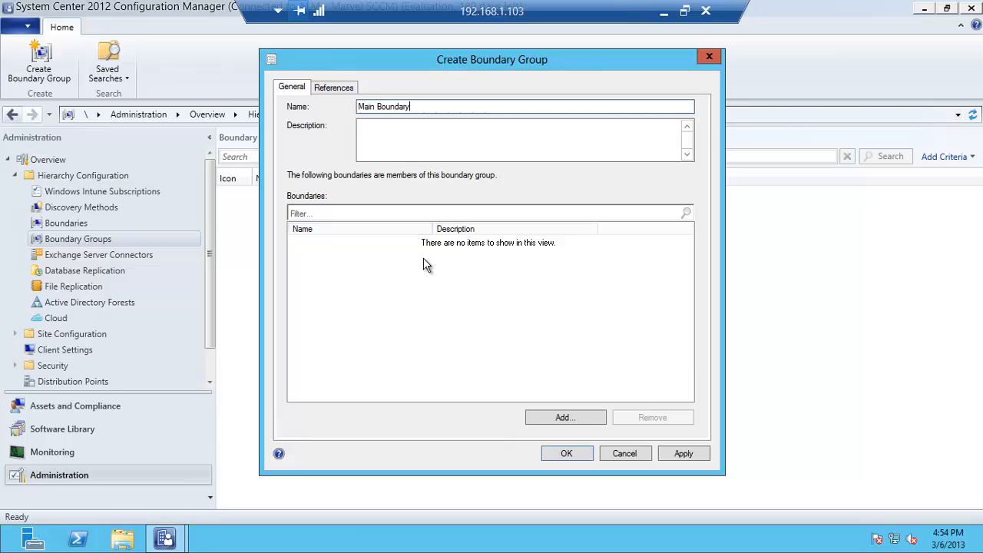
click(558, 417)
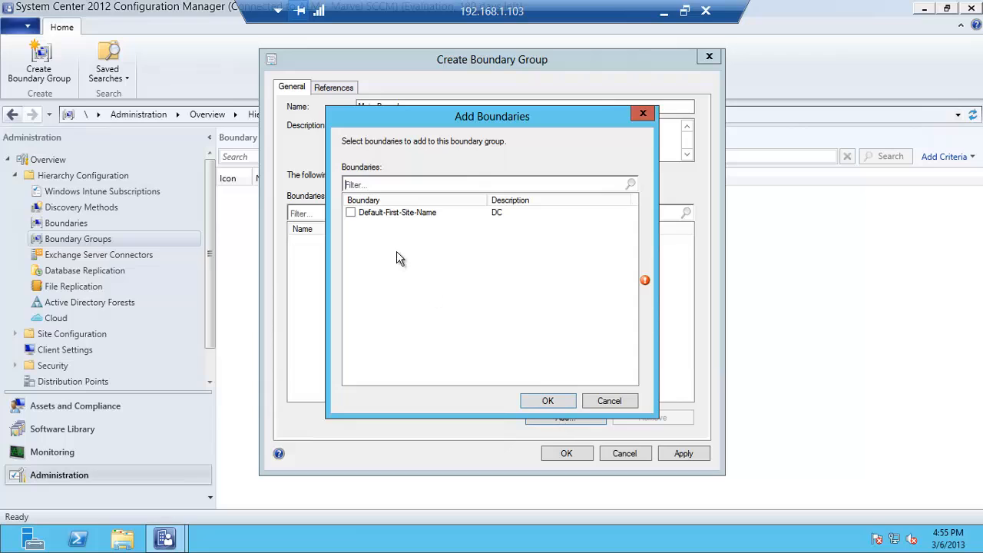
click(352, 214)
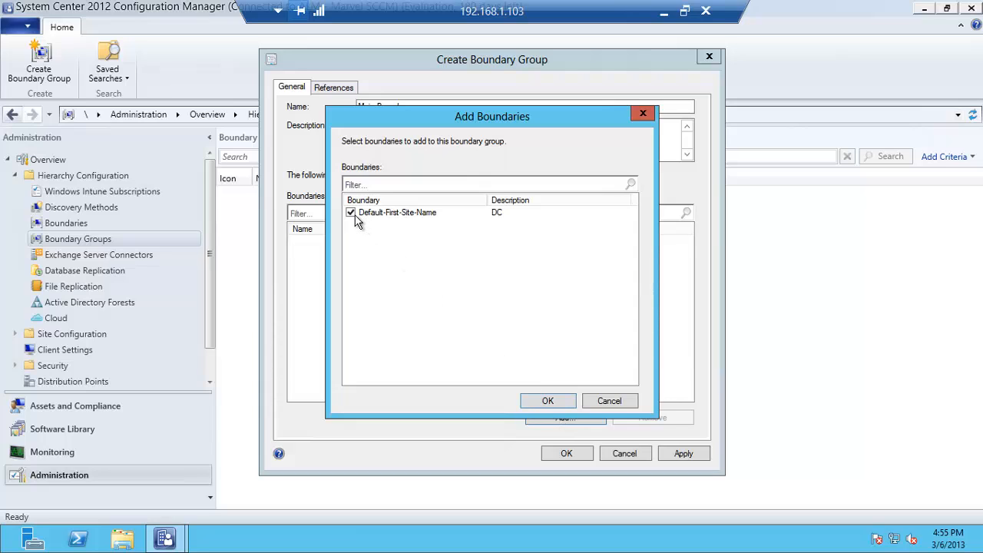
click(548, 400)
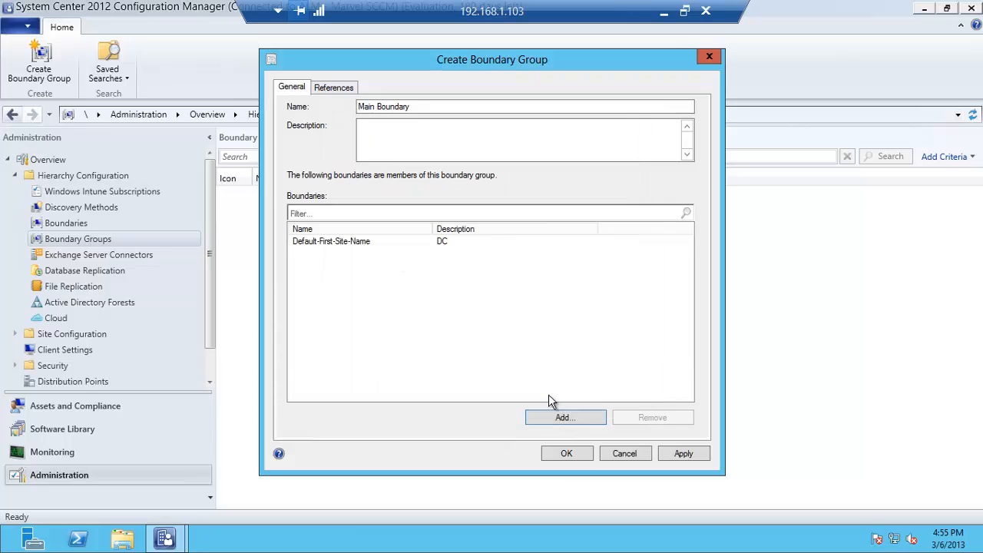
click(342, 90)
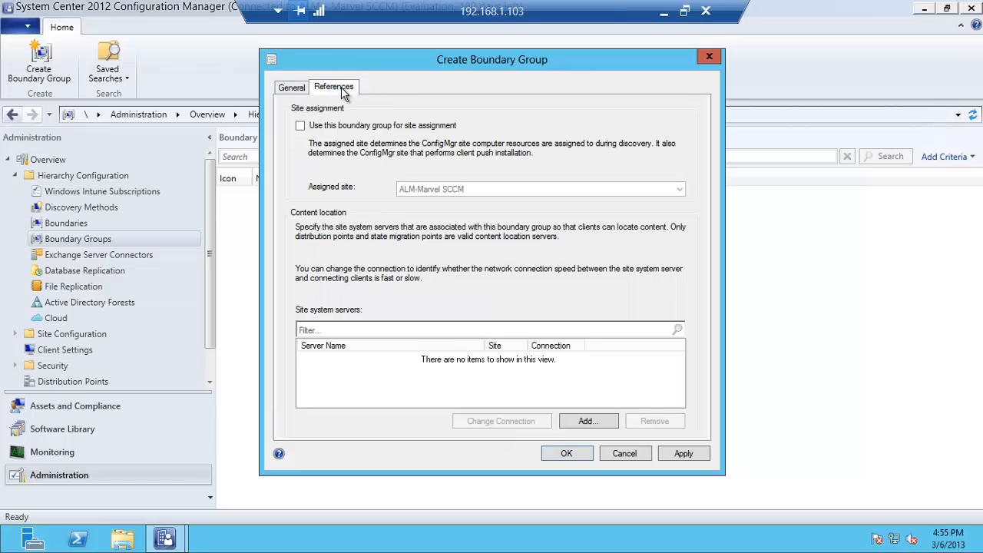
click(350, 127)
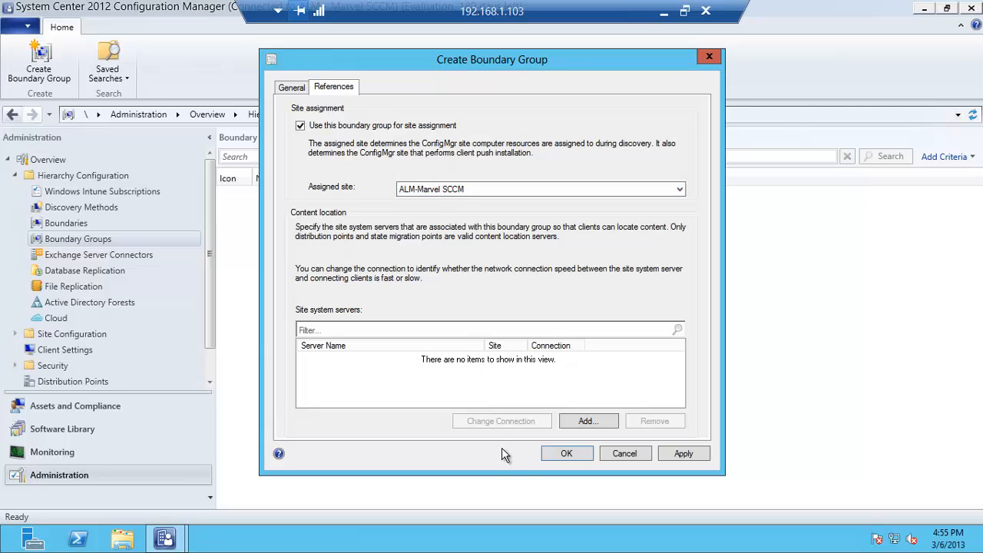
click(566, 454)
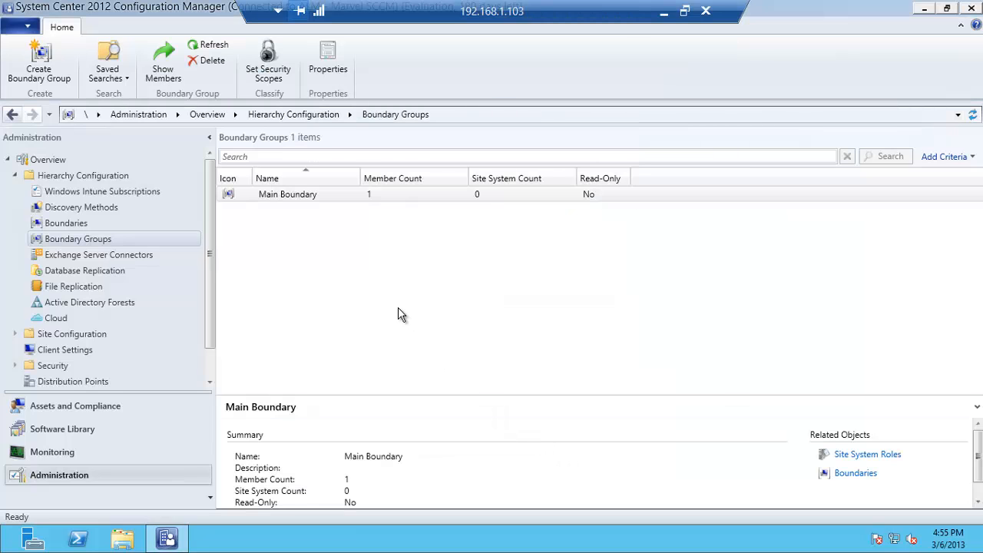
Enable Active Directory System Discovery and add the domain's Computers container as a search location
click(109, 209)
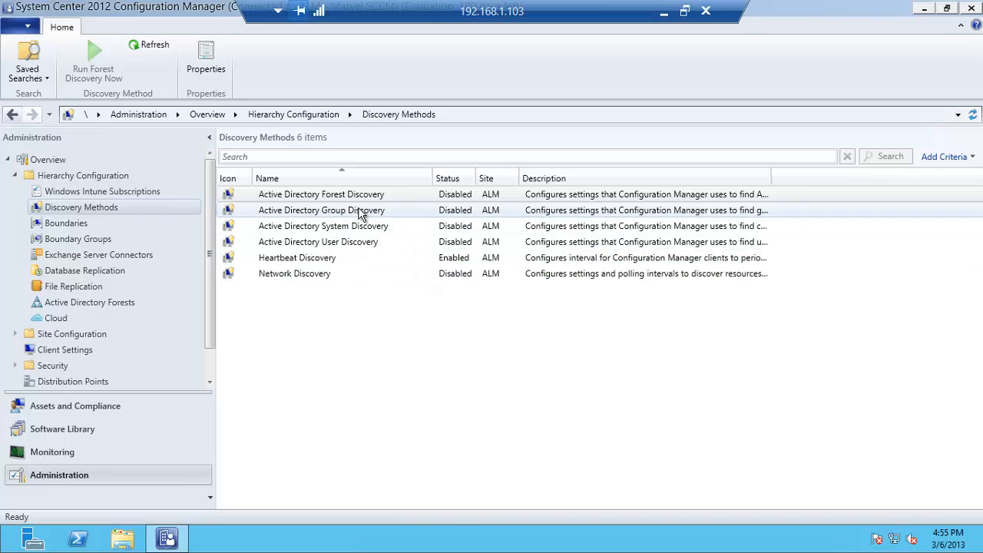
click(339, 231)
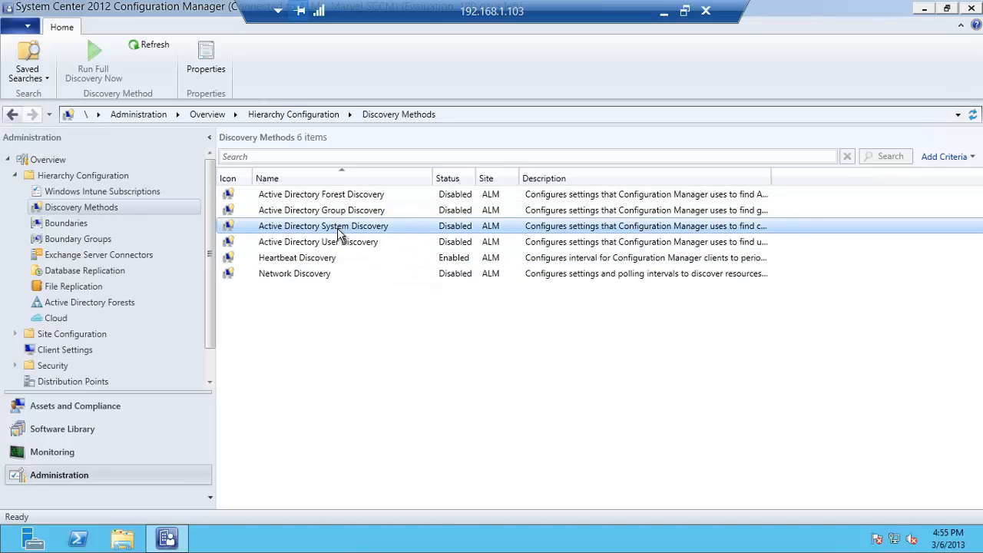
right_click(339, 231)
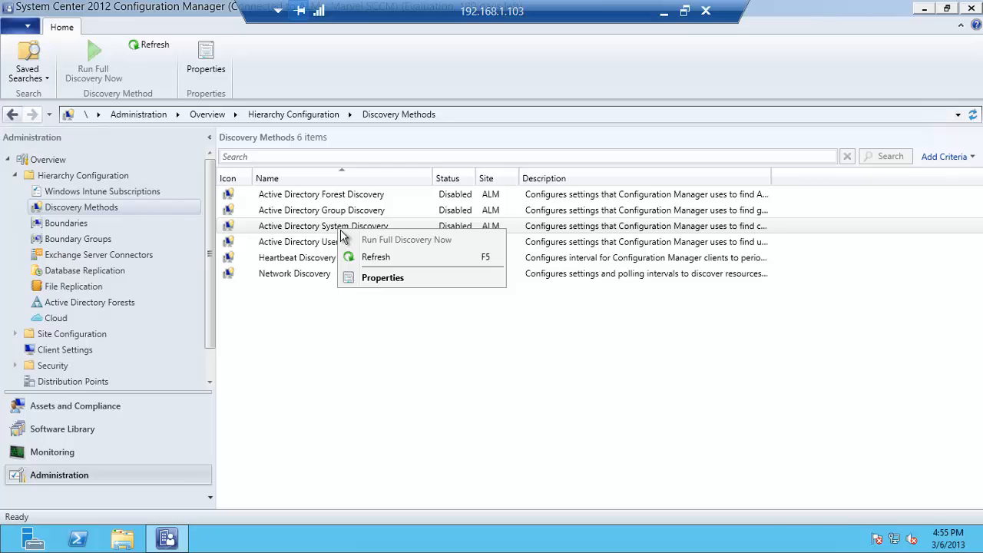
click(326, 228)
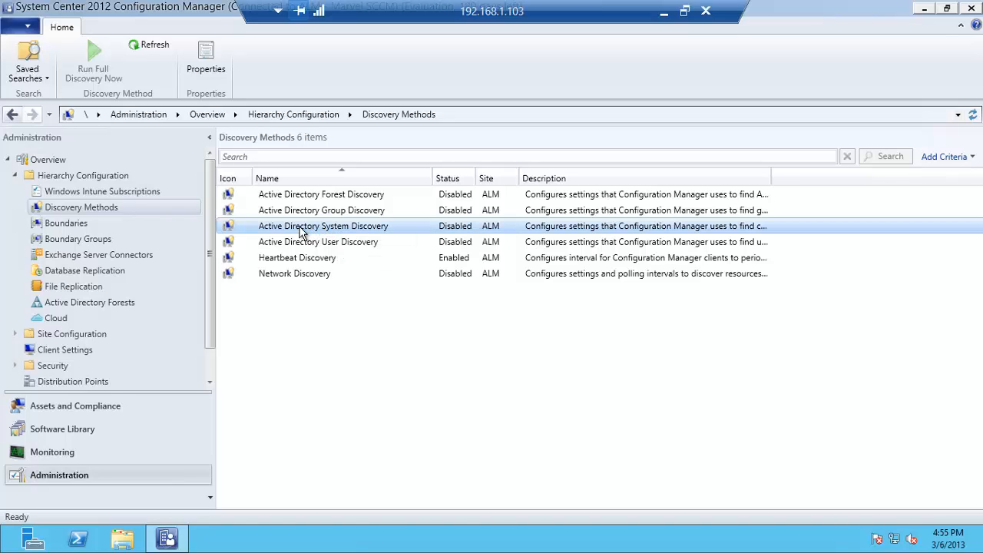
double_click(301, 232)
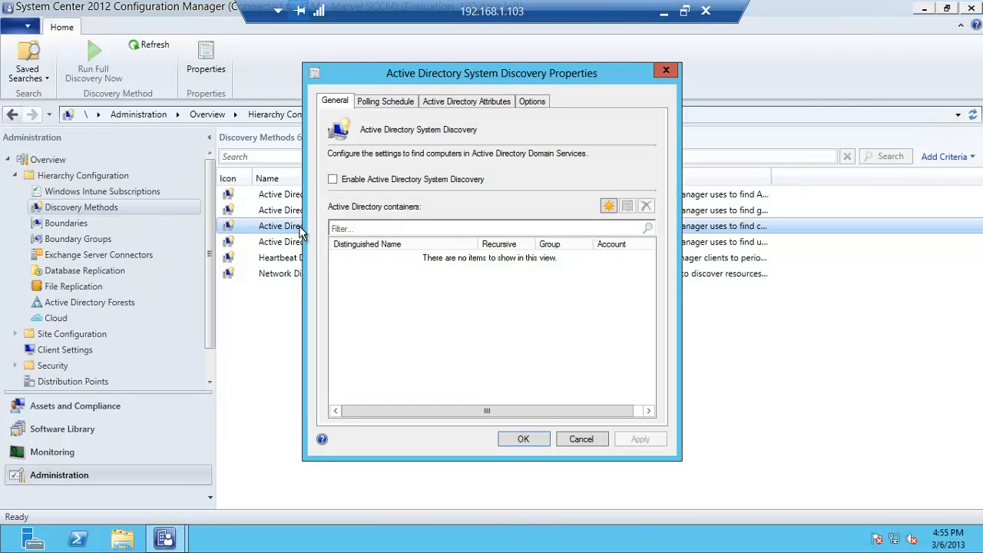
click(390, 184)
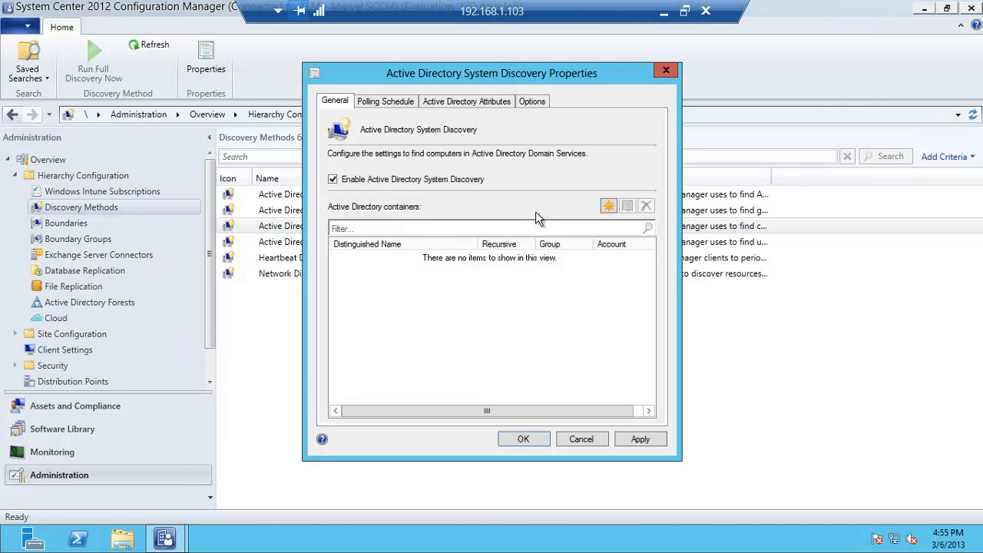
click(607, 205)
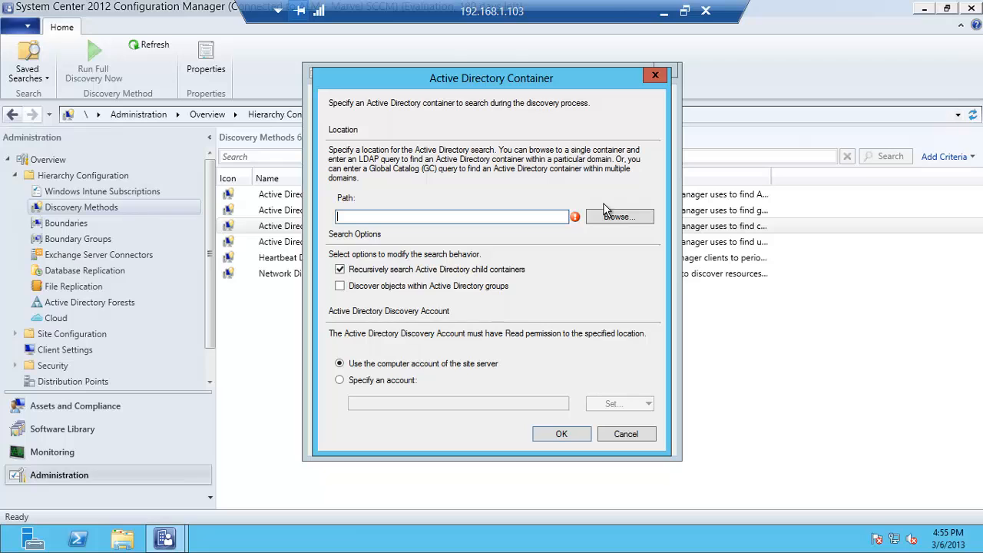
click(609, 218)
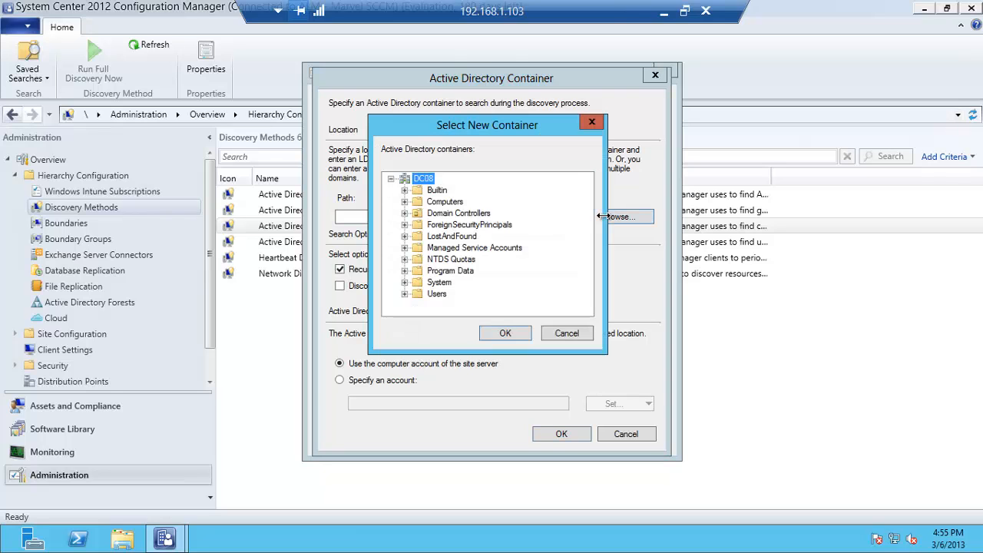
click(450, 203)
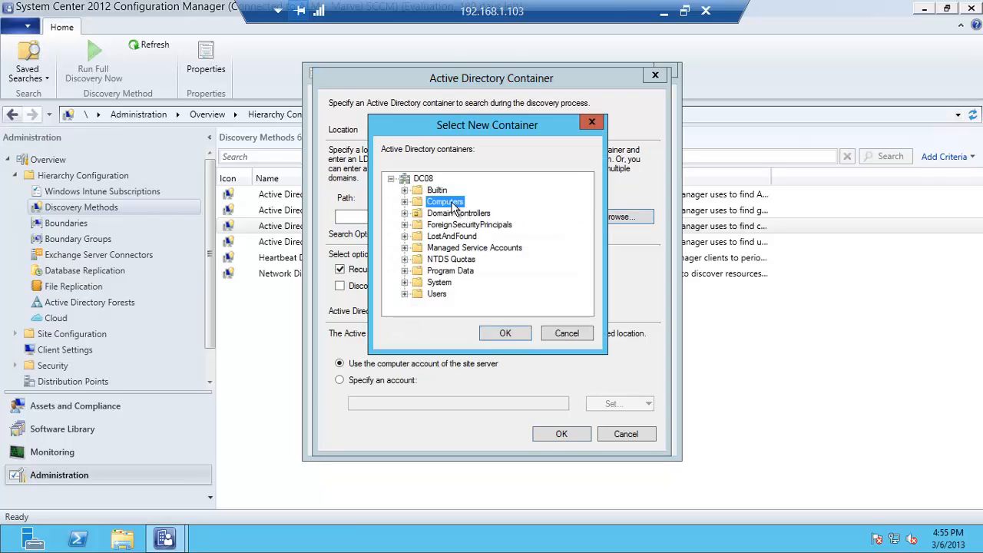
click(499, 332)
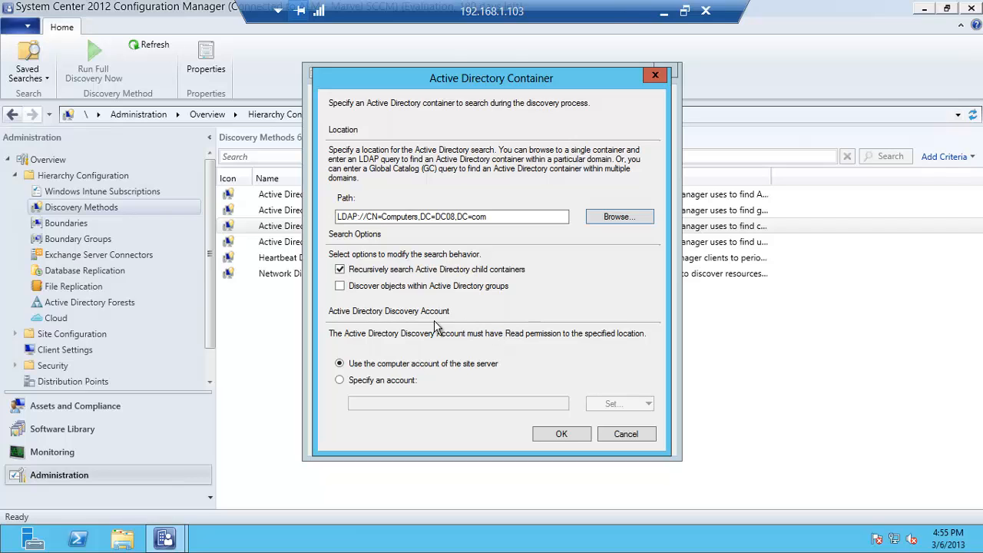
click(544, 434)
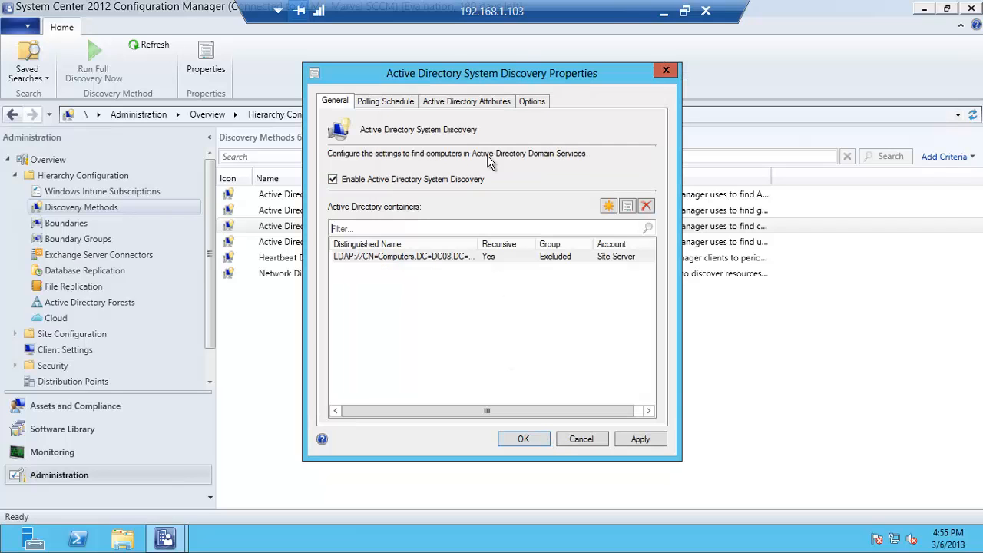
Limit AD System Discovery to computers logged on within 14 days, save, and confirm full discovery
click(529, 102)
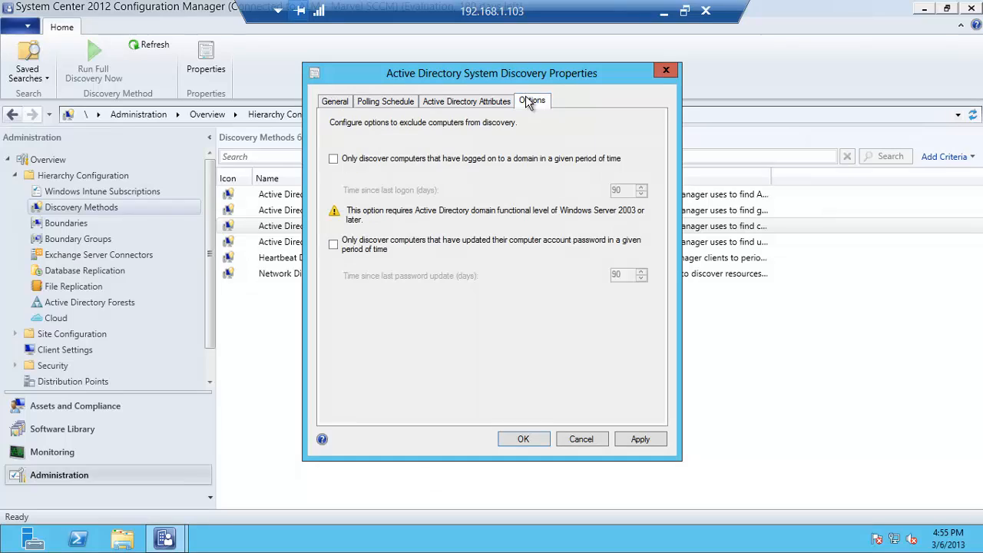
click(334, 158)
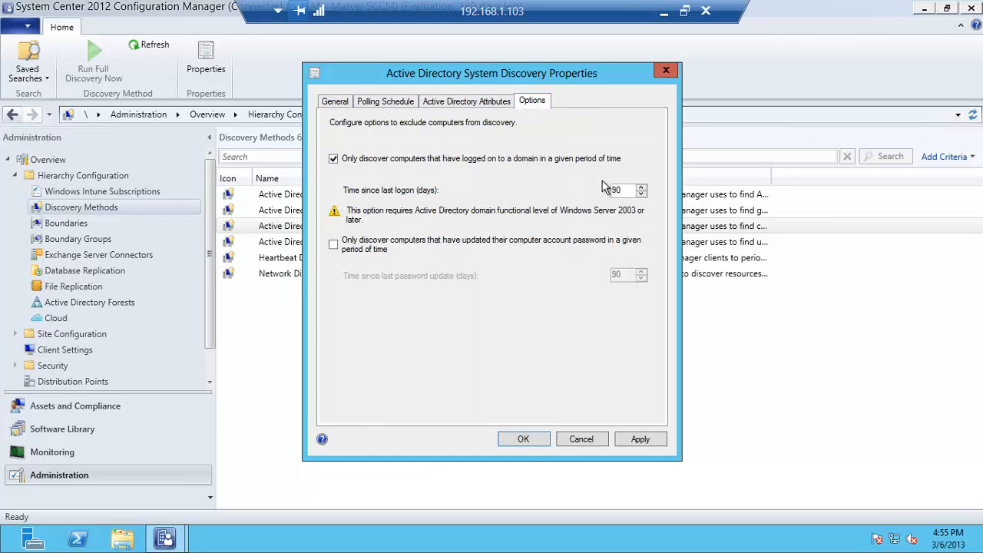
double_click(613, 188)
text(14)
click(522, 441)
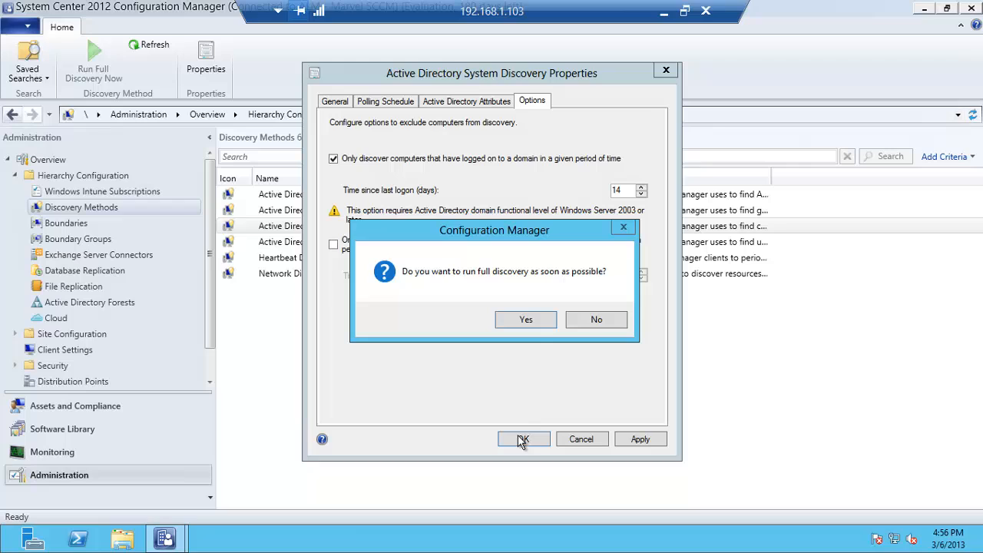
click(527, 321)
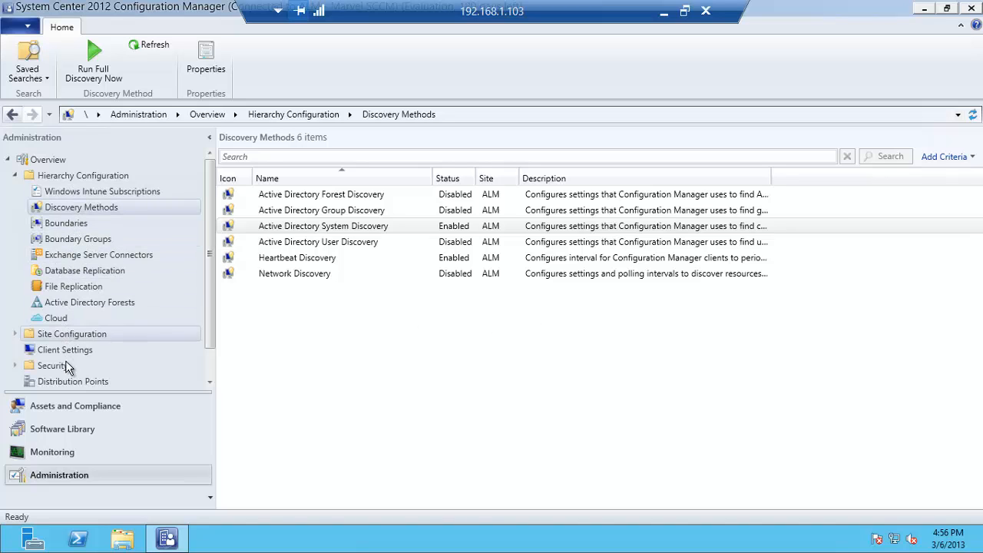
Refresh the Assets and Compliance Devices list and select the newly discovered SCCM-CLIENT
click(69, 405)
click(65, 194)
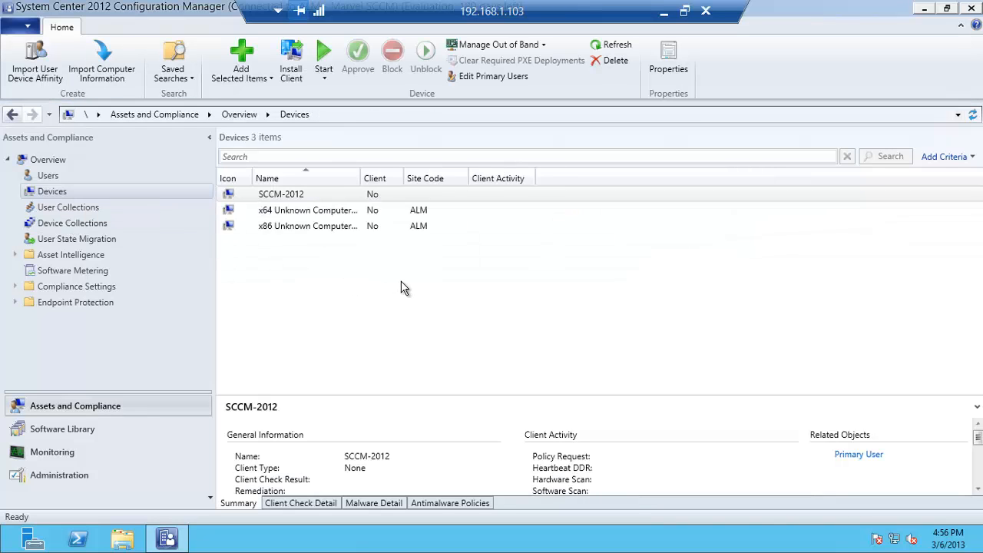
click(384, 287)
click(65, 206)
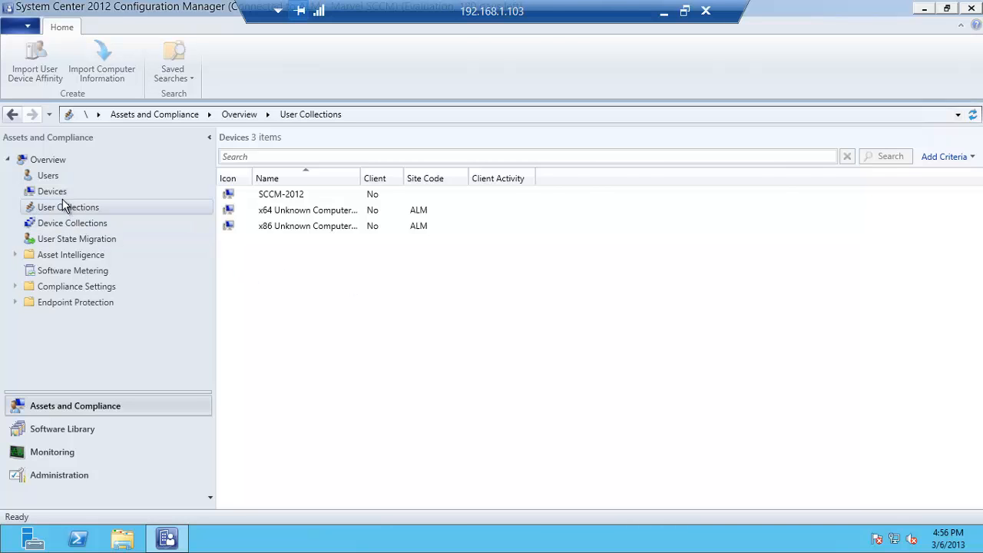
click(61, 192)
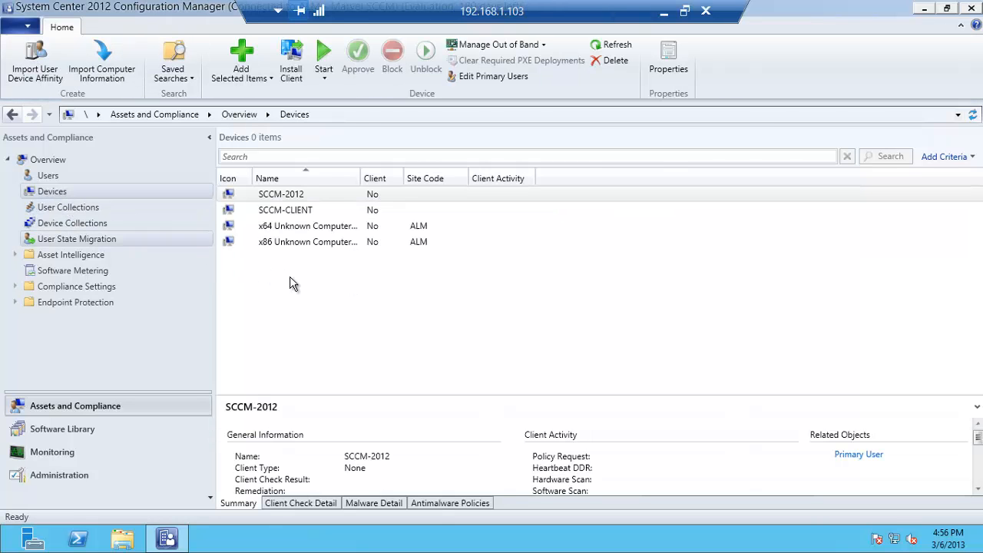
click(303, 212)
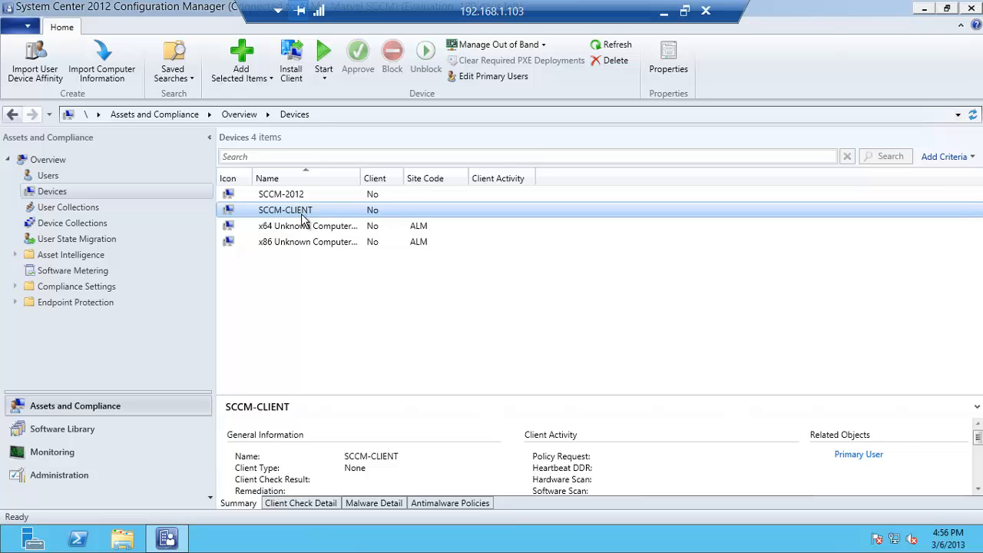
Launch Remote Desktop Connection with mstsc and connect to 192.168.1.106
key(super+r)
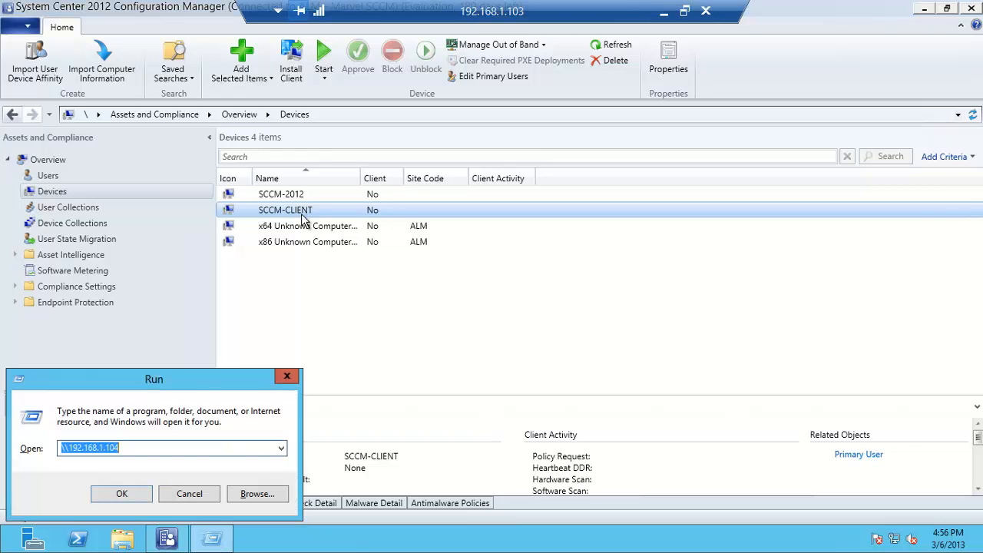
text(mstsc)
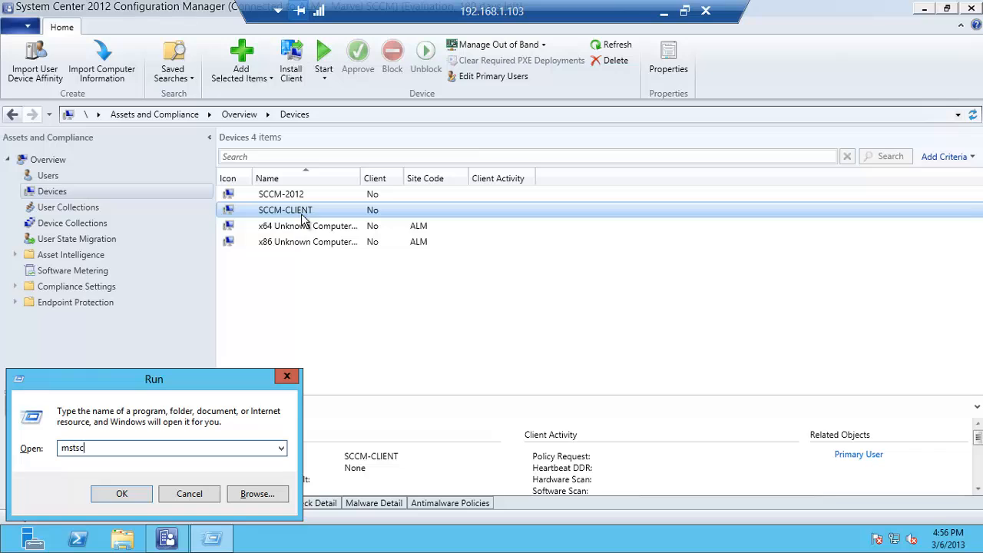
key(Return)
text(192.168.1.106)
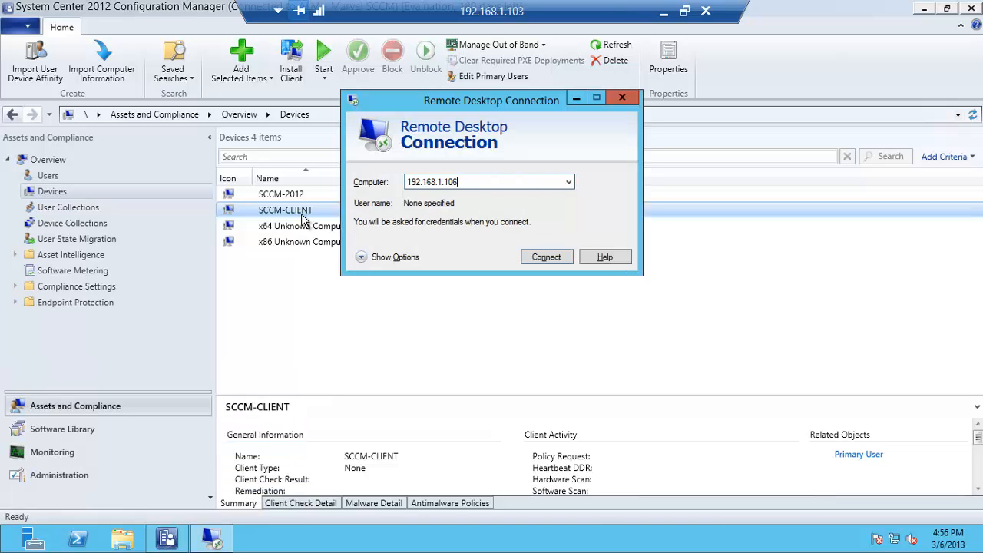
key(Return)
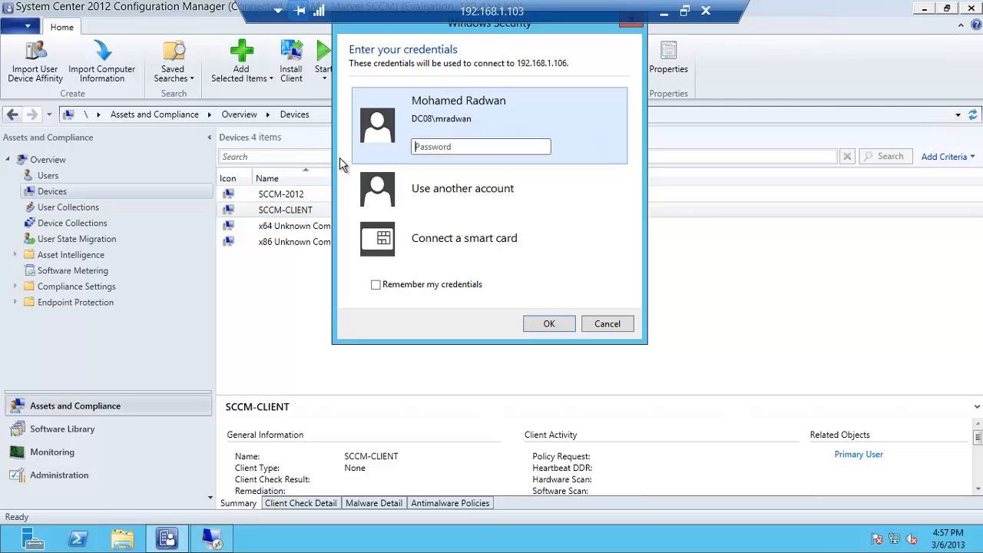
Sign in with the account password, accept the certificate warning, then reselect SCCM-CLIENT in Devices
text(••••••)
key(Return)
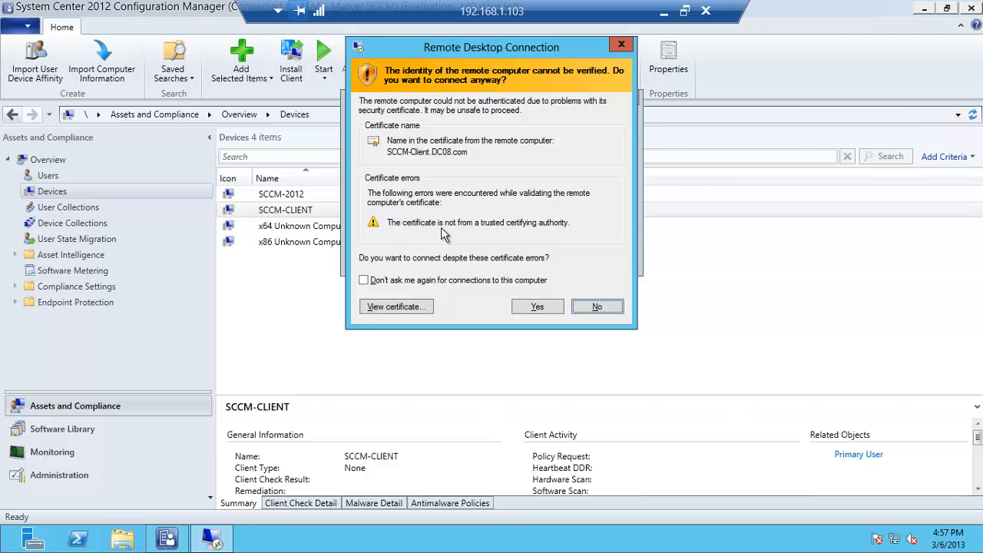
click(529, 308)
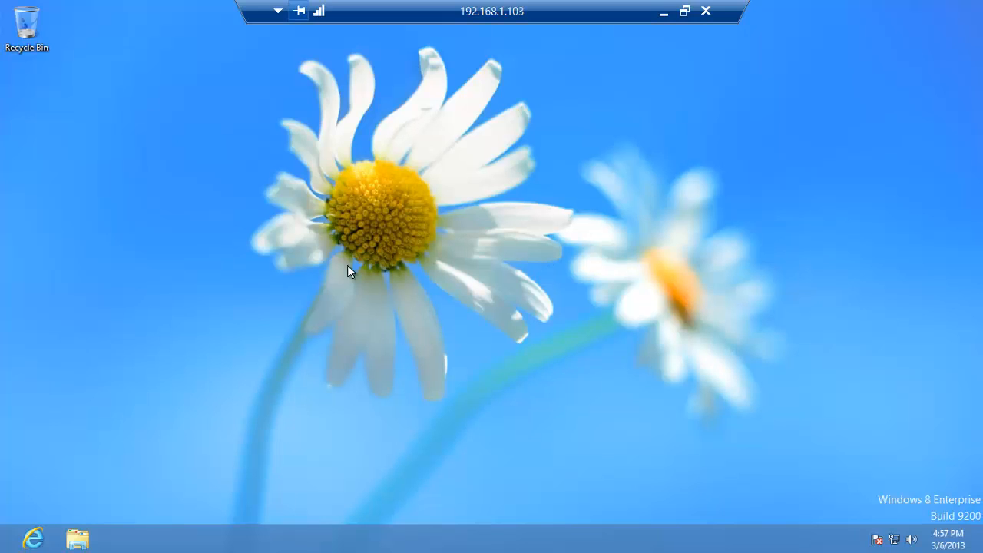
click(6, 547)
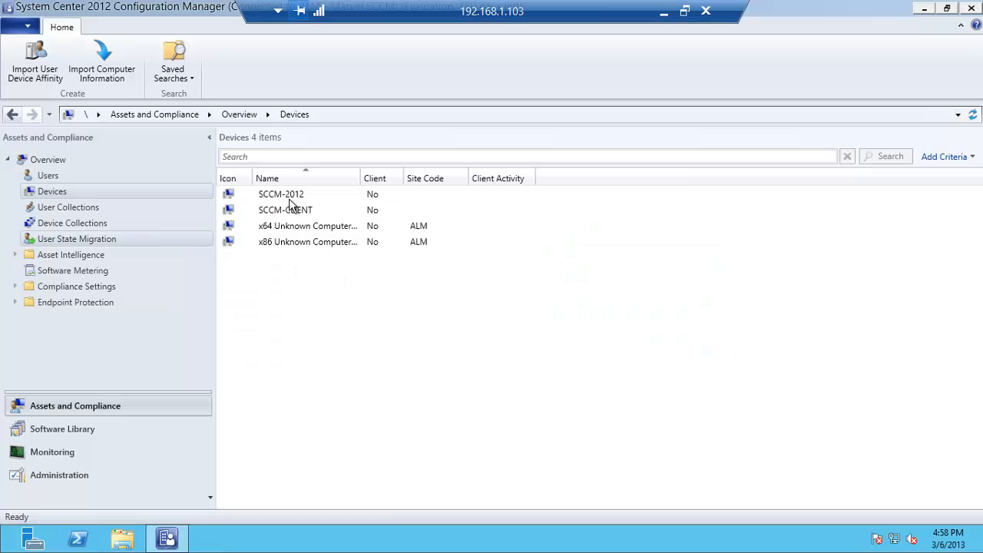
click(298, 212)
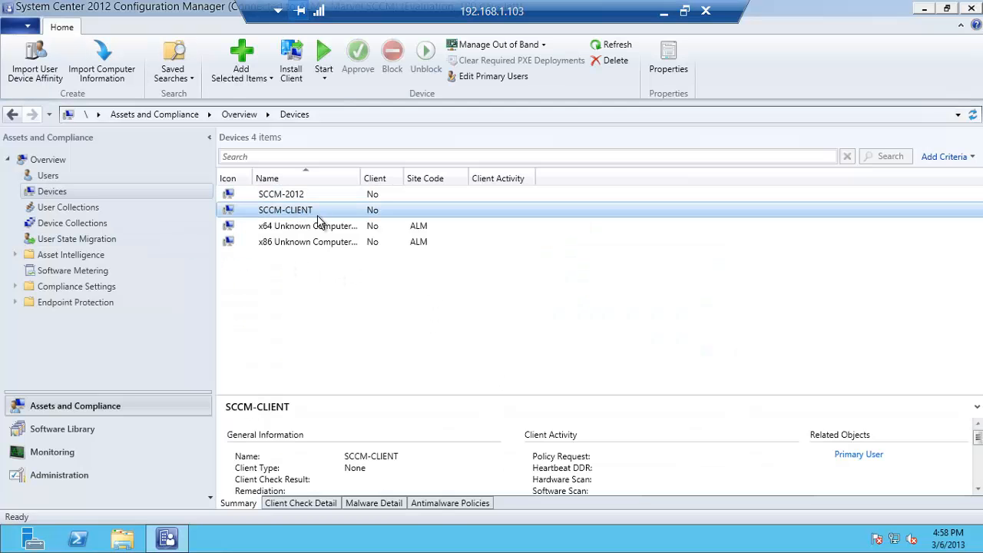